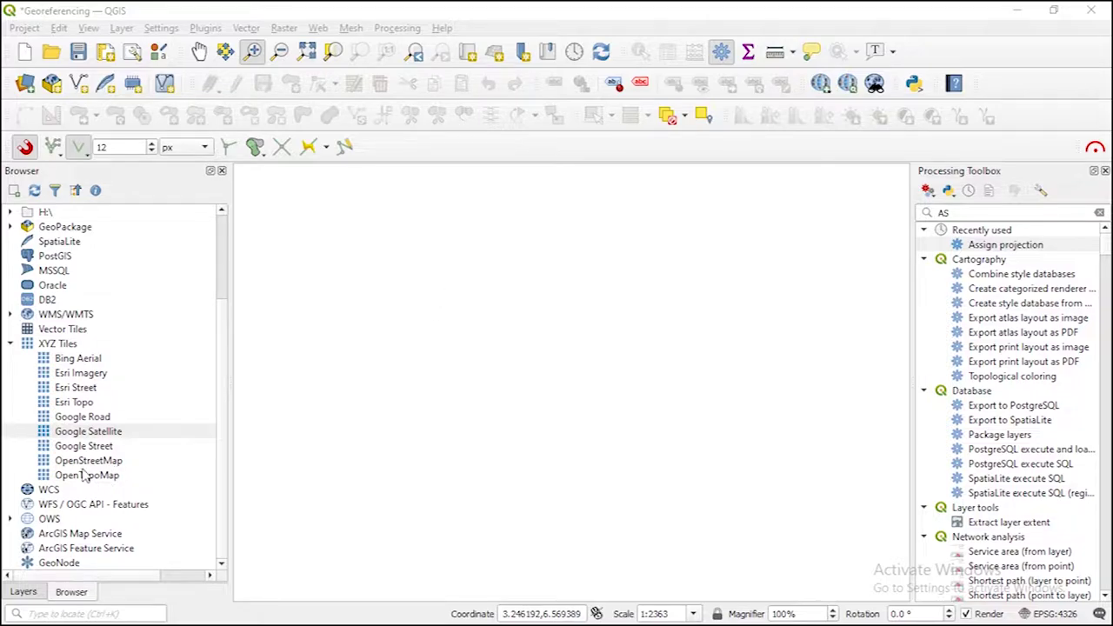
- Add the Google Satellite XYZ tile layer to the empty map
{"action": "left_click_drag", "start_coordinate": [90, 432], "coordinate": [474, 407]}
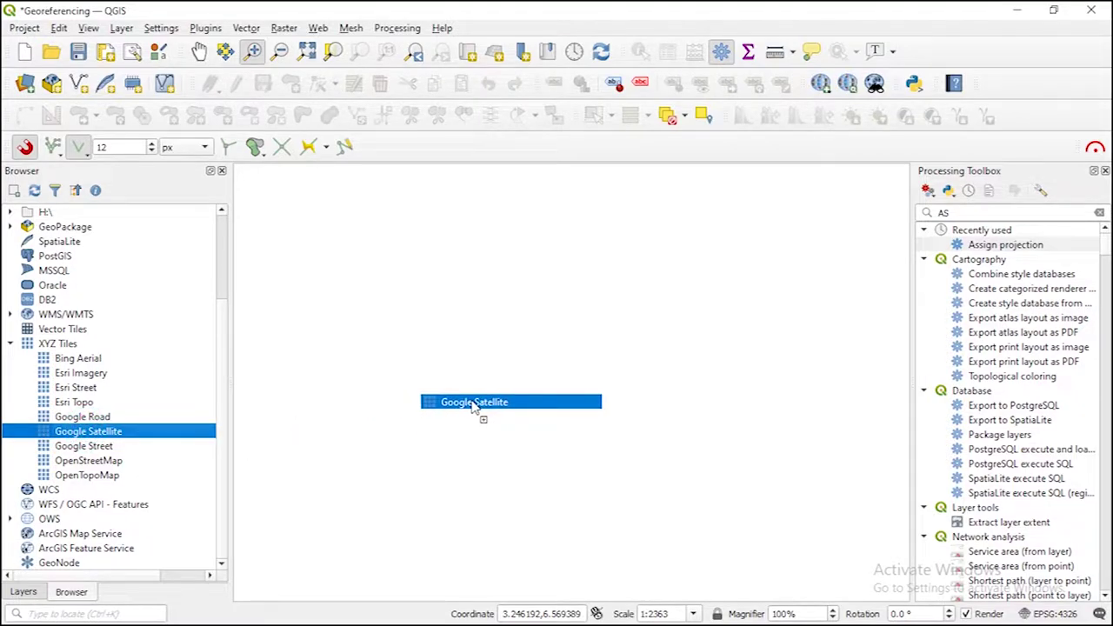
{"action": "left_click_drag", "start_coordinate": [472, 404], "coordinate": [472, 401]}
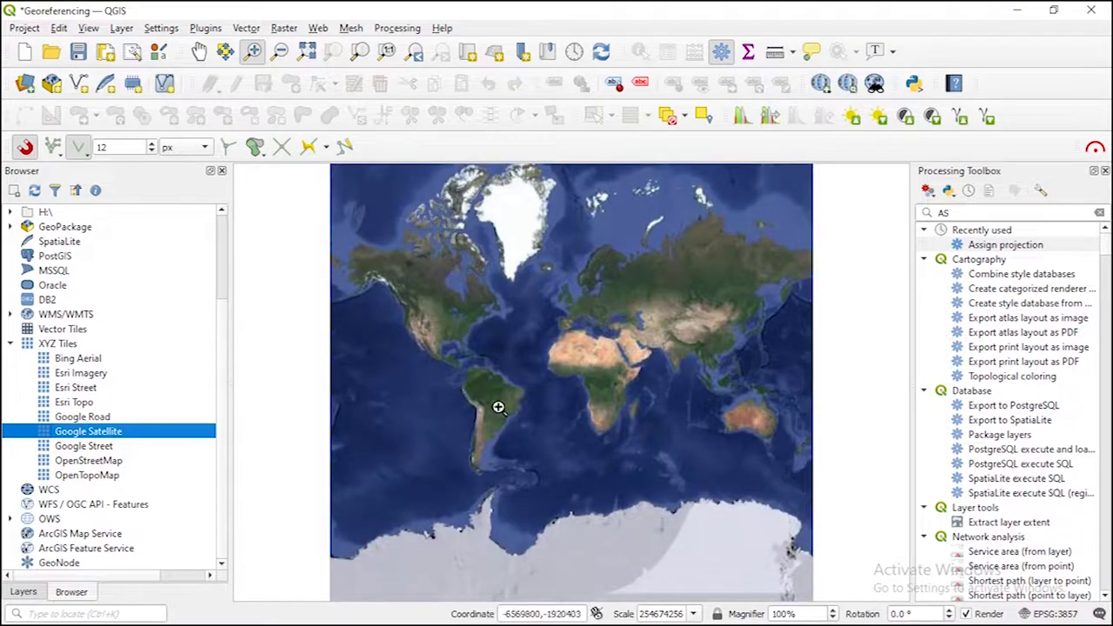
- Add the Image Boundary shapefile from the Georeferencing folder as a vector layer, accepting the Minna to WGS 84 (13) transformation
{"action": "left_click", "coordinate": [123, 29]}
{"action": "mouse_move", "coordinate": [170, 83]}
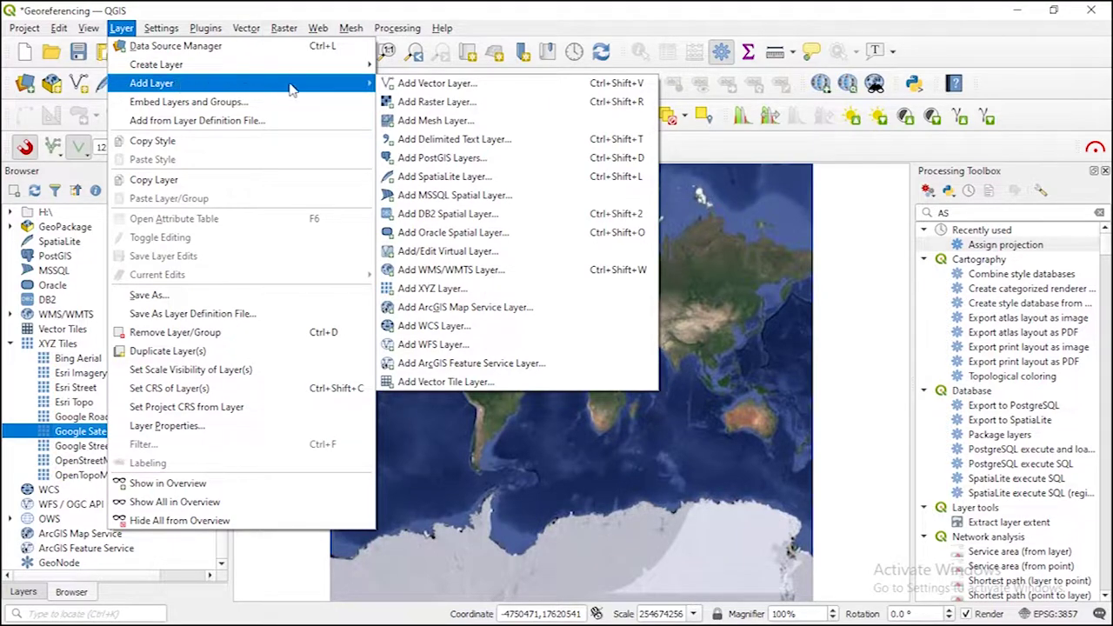
{"action": "left_click", "coordinate": [426, 85]}
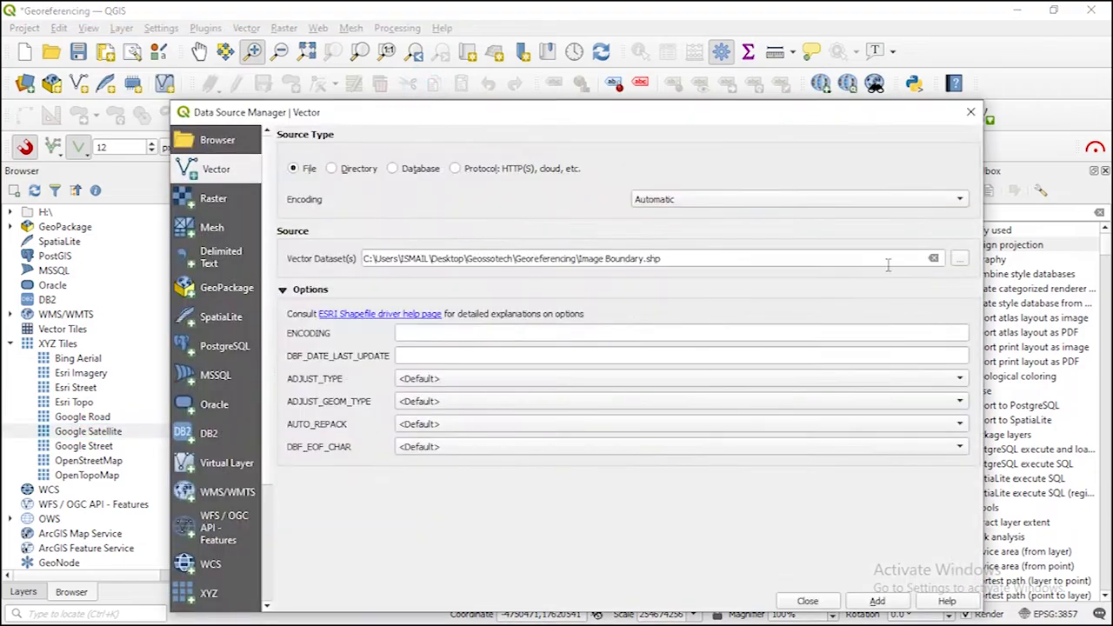
{"action": "left_click", "coordinate": [959, 259]}
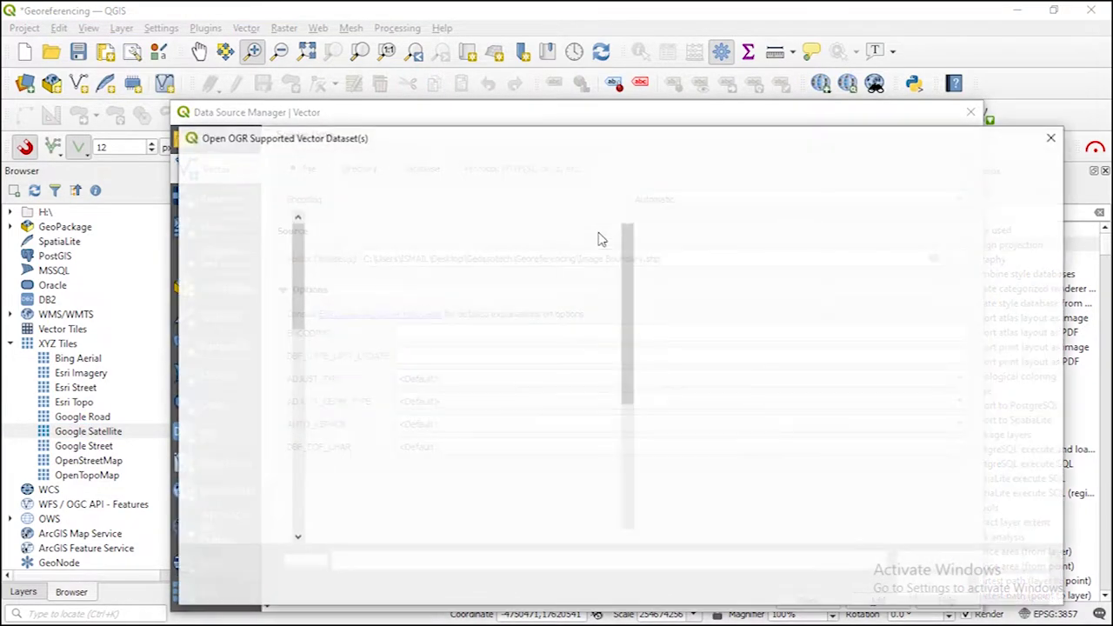
{"action": "scroll", "coordinate": [467, 338], "scroll_direction": "down", "scroll_amount": 1}
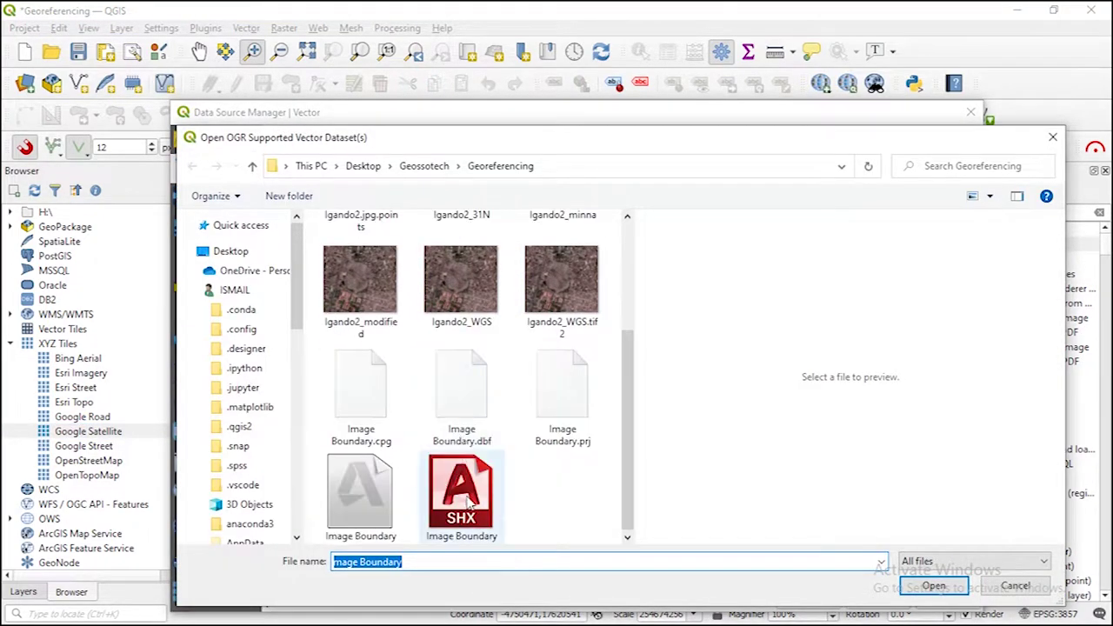
{"action": "scroll", "coordinate": [522, 391], "scroll_direction": "up", "scroll_amount": 1}
{"action": "scroll", "coordinate": [543, 415], "scroll_direction": "down", "scroll_amount": 1}
{"action": "left_click", "coordinate": [360, 494]}
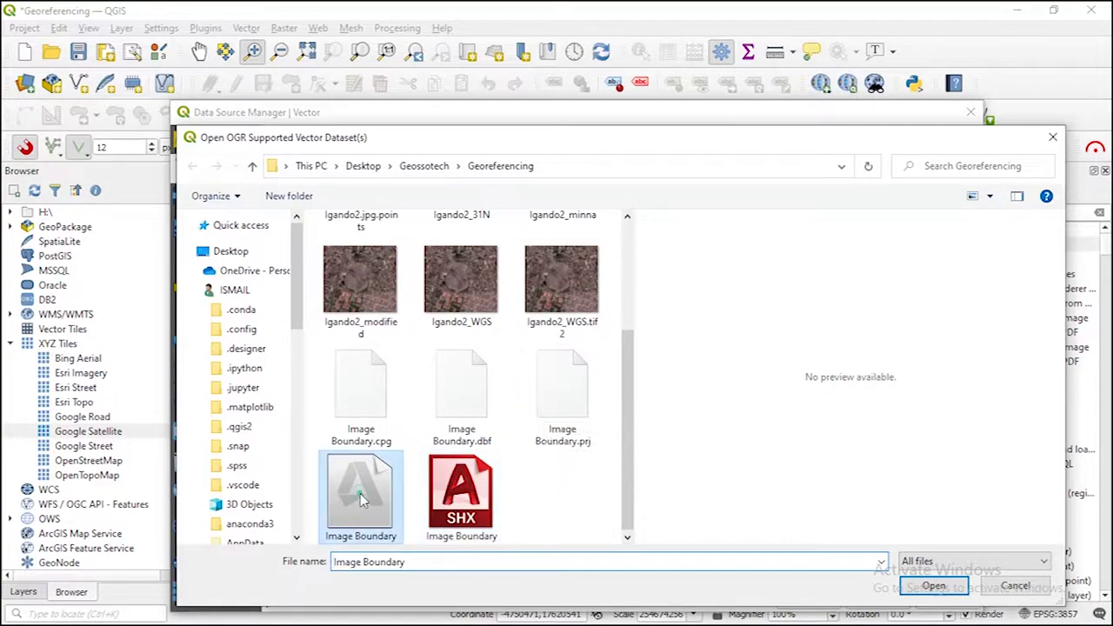
{"action": "left_click", "coordinate": [932, 586]}
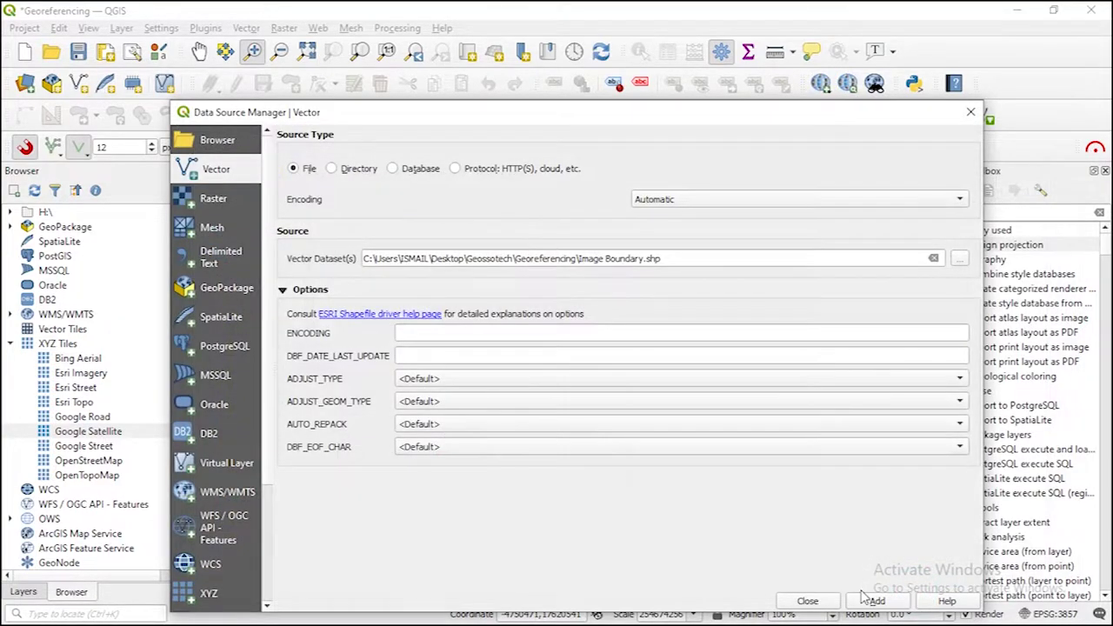
{"action": "left_click", "coordinate": [874, 600]}
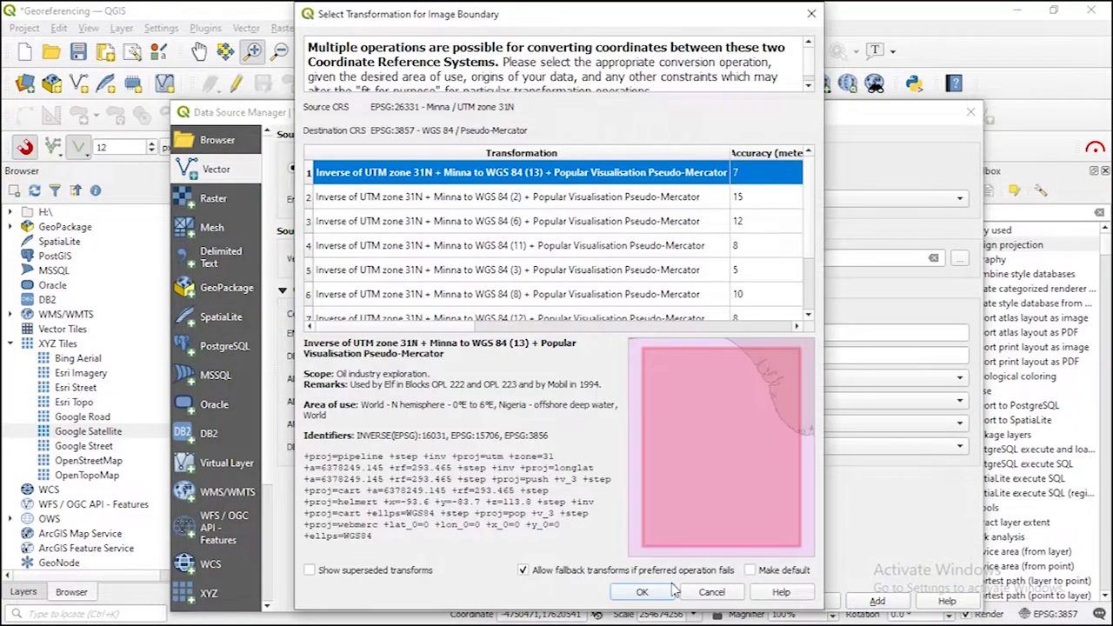
{"action": "left_click", "coordinate": [661, 592]}
{"action": "left_click", "coordinate": [805, 602]}
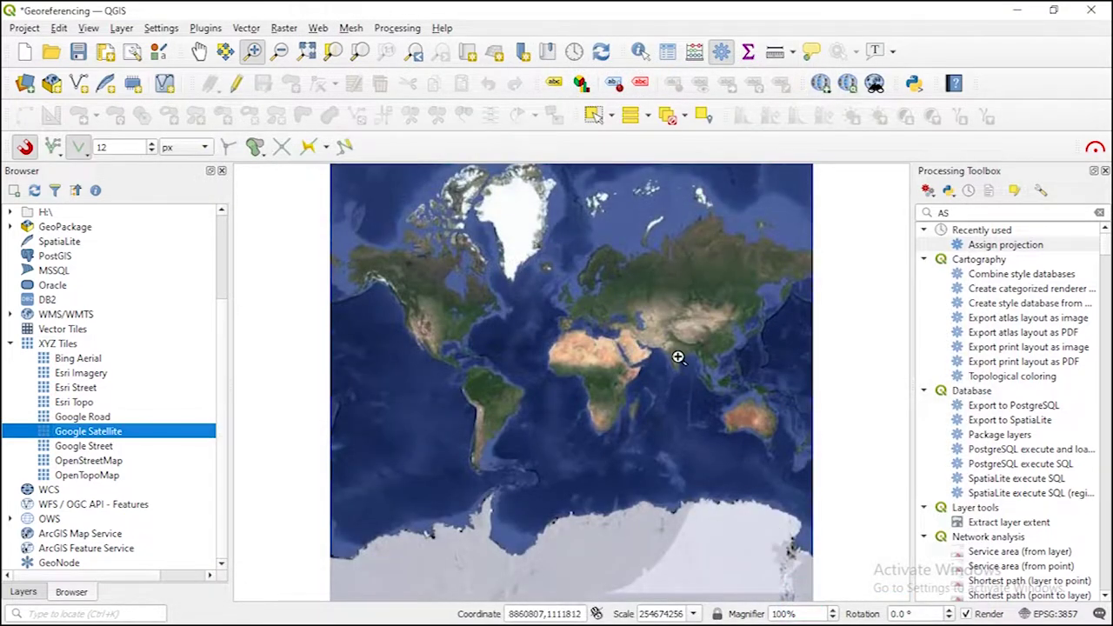
- Zoom the map to the extent of the Image Boundary layer
{"action": "left_click", "coordinate": [23, 592]}
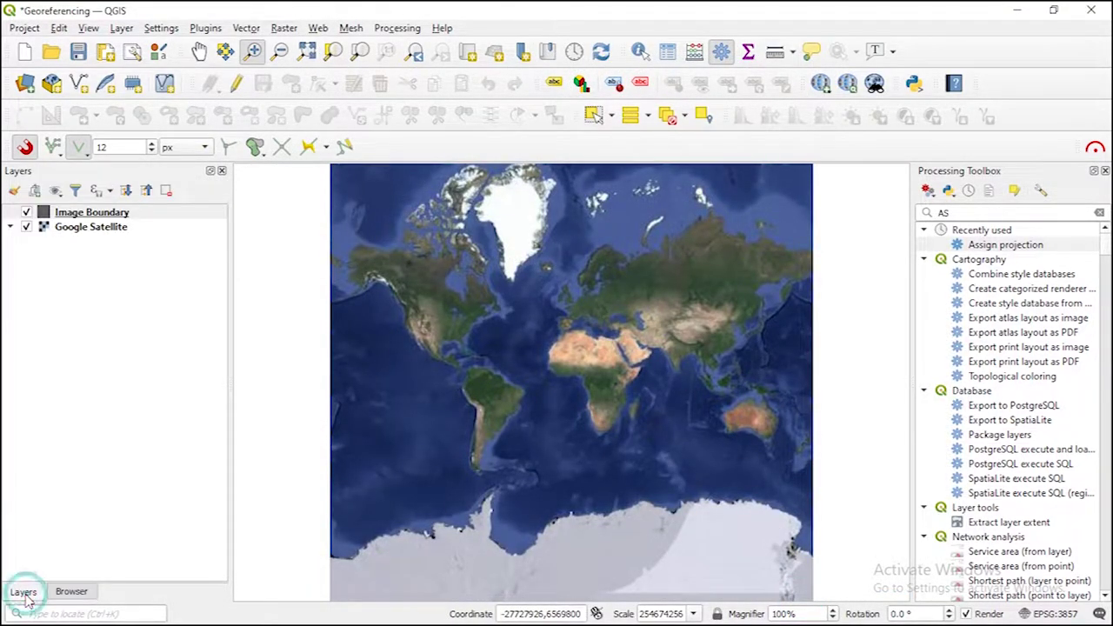
{"action": "left_click", "coordinate": [83, 213]}
{"action": "right_click", "coordinate": [83, 213]}
{"action": "left_click", "coordinate": [100, 219]}
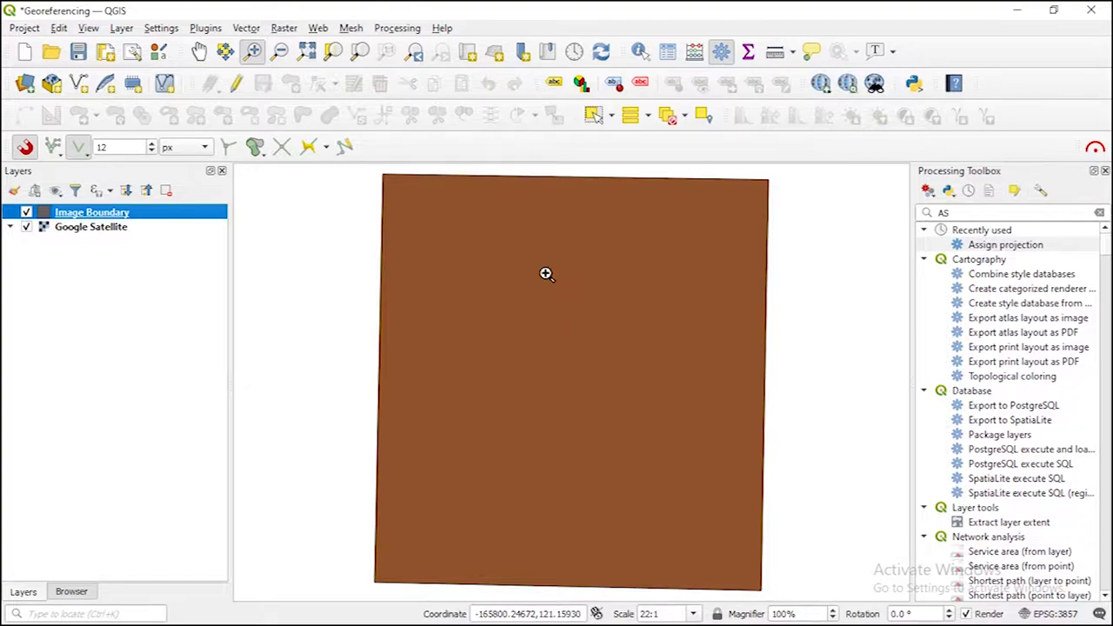
- Set the project's coordinate reference system to WGS 84 (EPSG:4326)
{"action": "left_click", "coordinate": [1073, 614]}
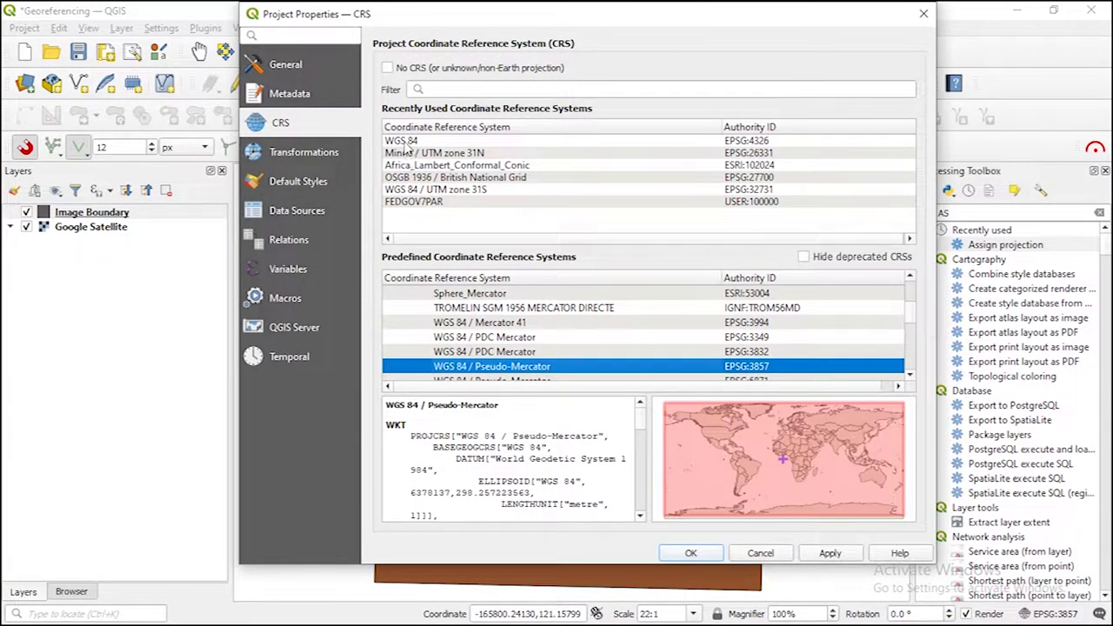
{"action": "left_click", "coordinate": [404, 142]}
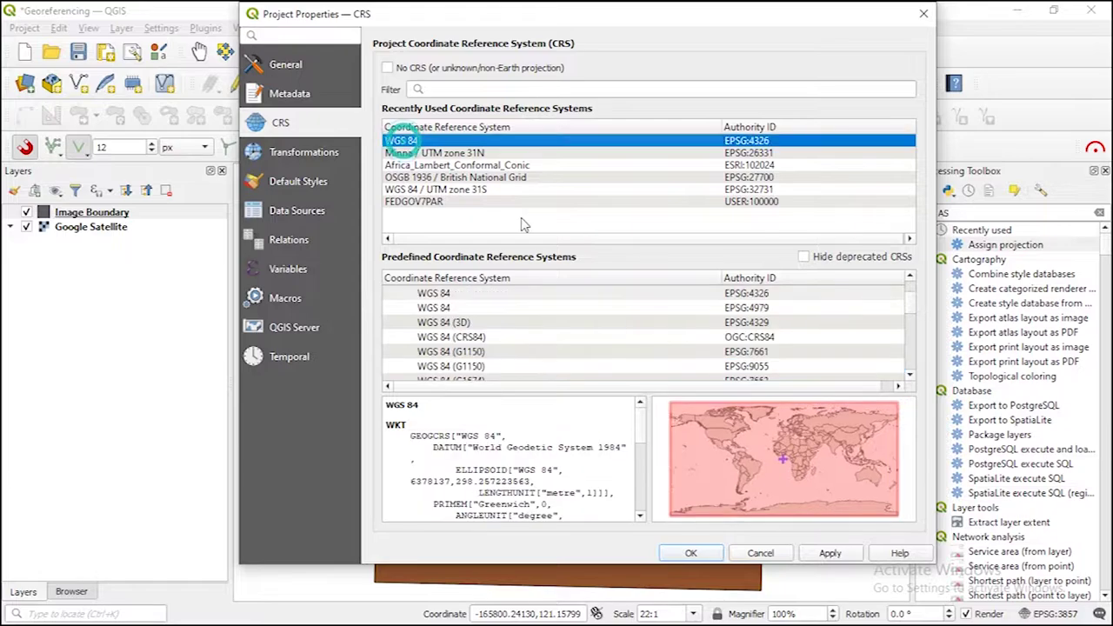
{"action": "left_click", "coordinate": [822, 557]}
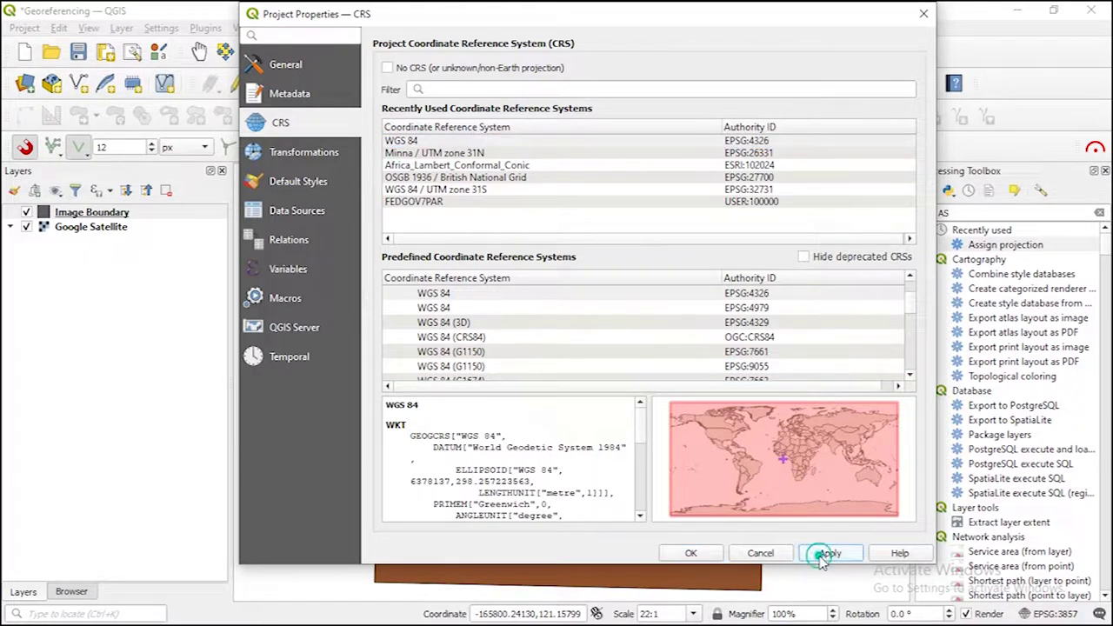
{"action": "left_click", "coordinate": [693, 554]}
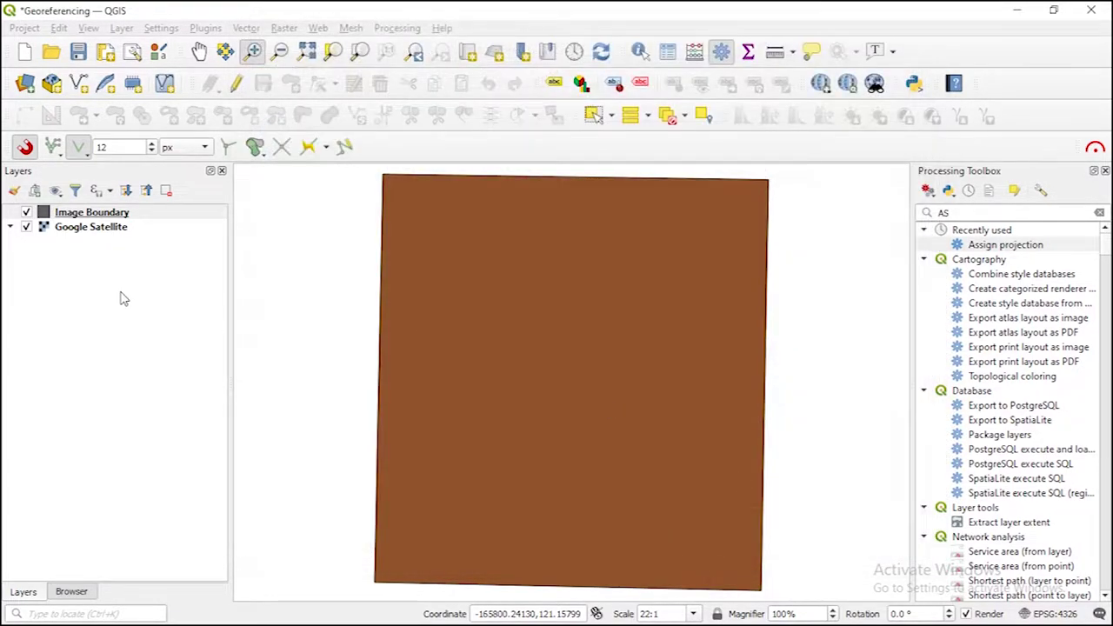
- Zoom to the full extent of the Google Satellite layer and reconfirm WGS 84 (EPSG:4326) as the project CRS
{"action": "right_click", "coordinate": [91, 228]}
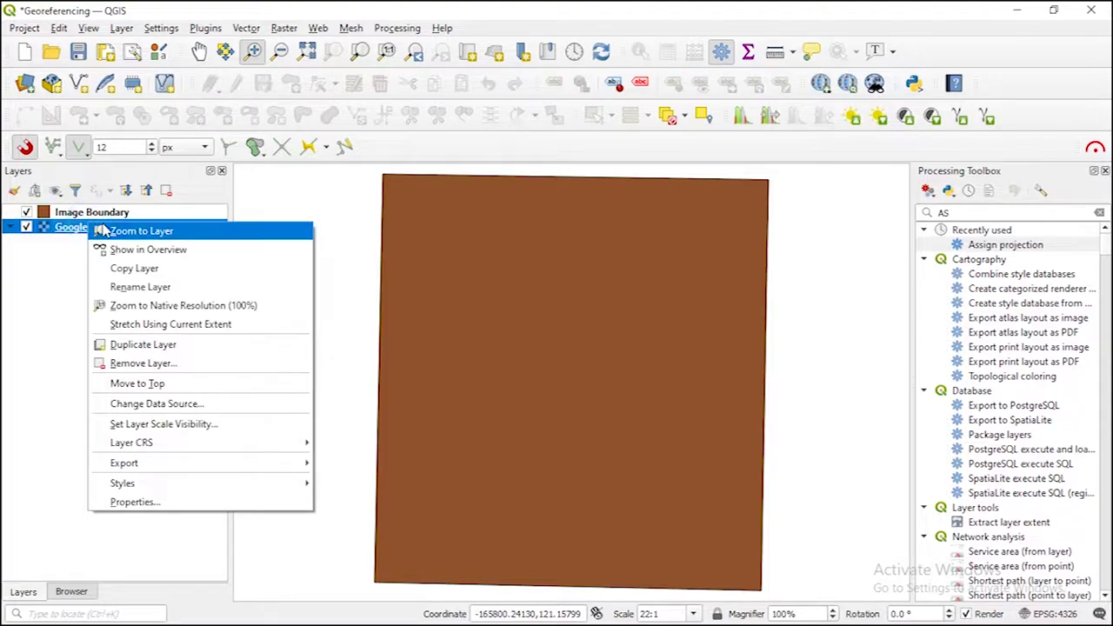
{"action": "left_click", "coordinate": [109, 230]}
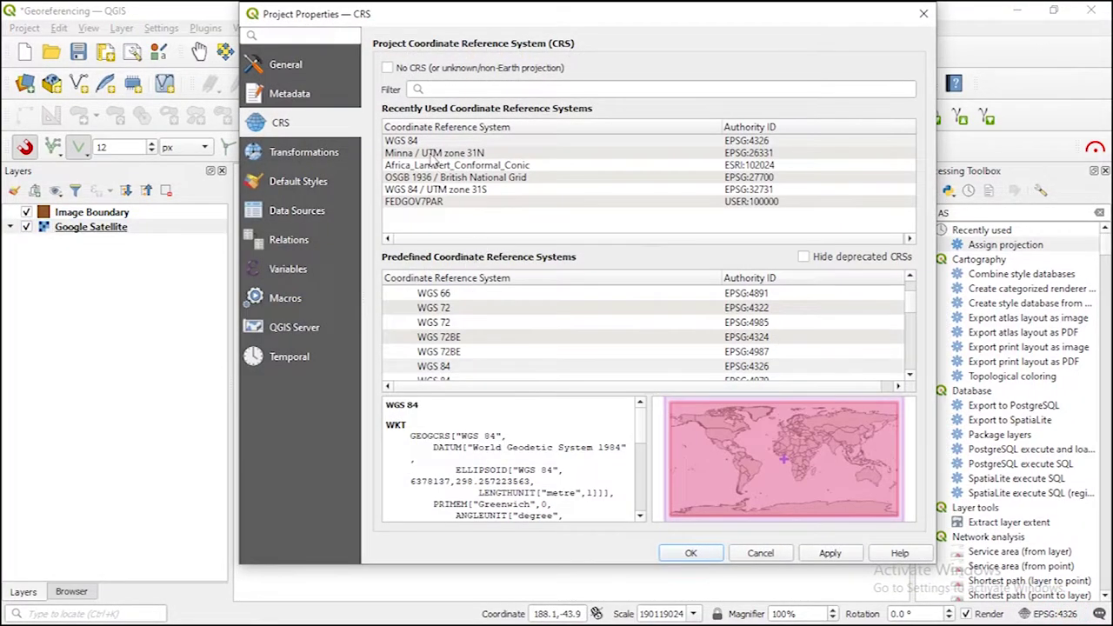
{"action": "left_click", "coordinate": [420, 142]}
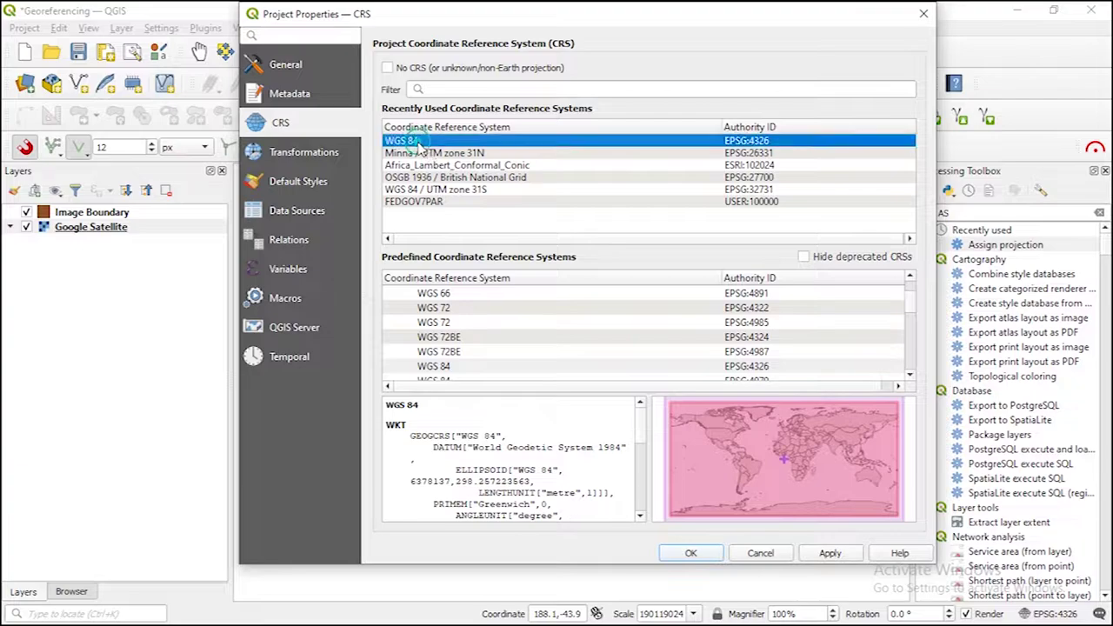
{"action": "left_click", "coordinate": [692, 553]}
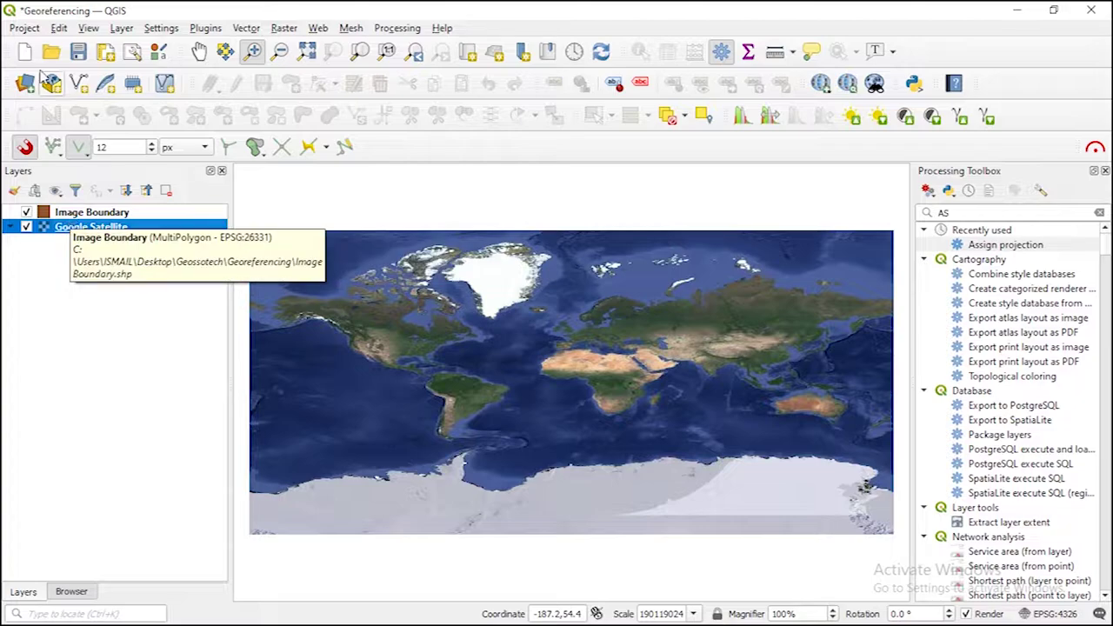
- Compare Minna / UTM zone 31N with WGS 84 in the project's CRS properties, reapply WGS 84, and recheck the setting
{"action": "left_click", "coordinate": [29, 28]}
{"action": "left_click", "coordinate": [50, 236]}
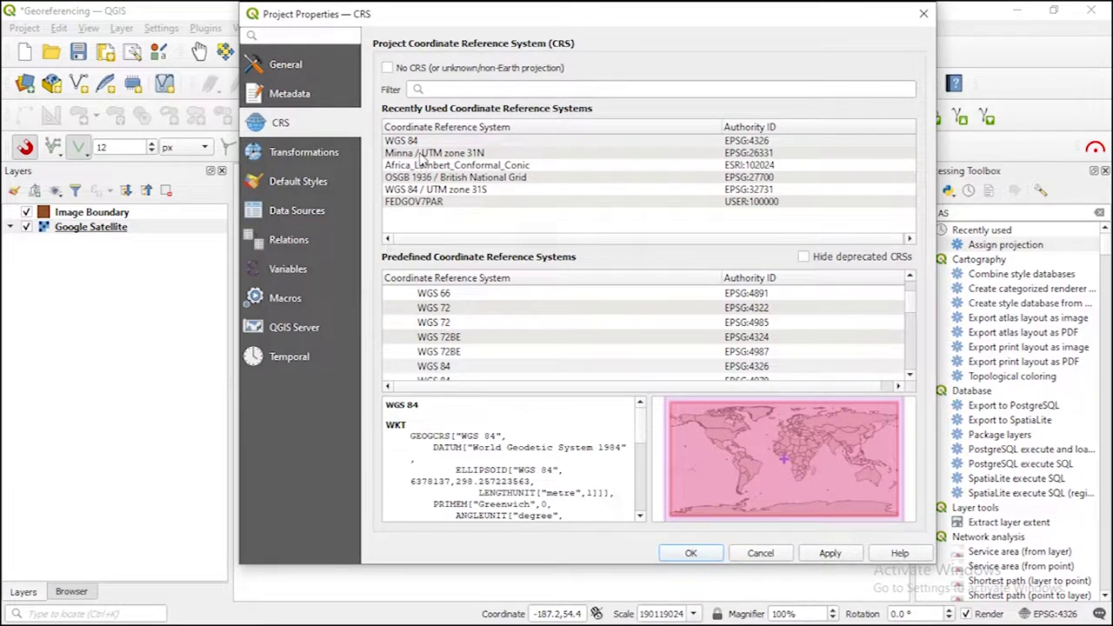
{"action": "left_click", "coordinate": [421, 154]}
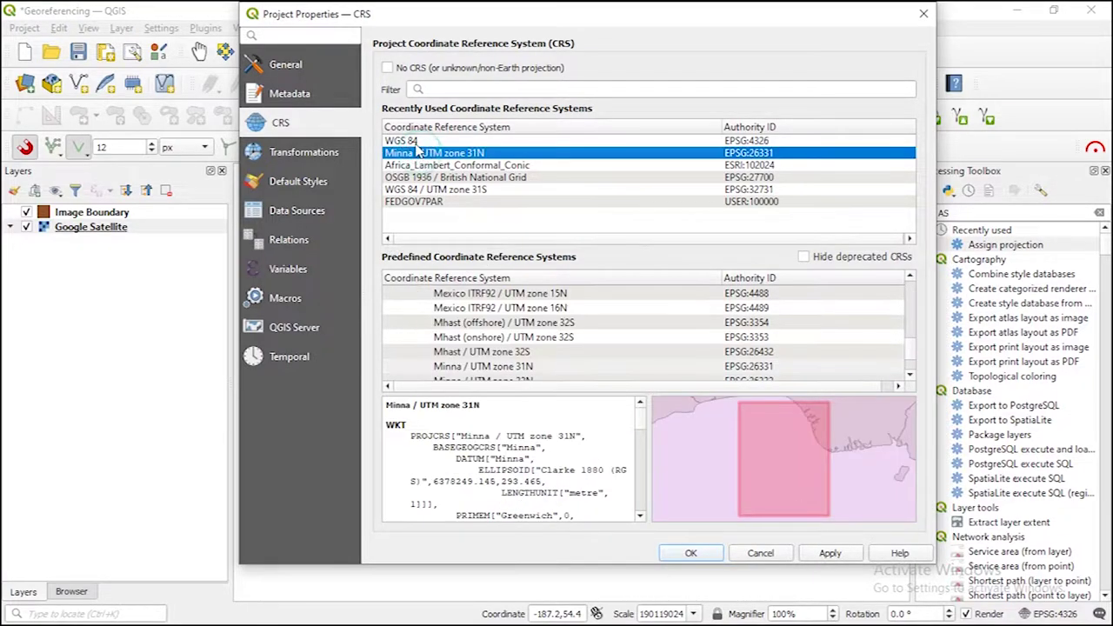
{"action": "left_click", "coordinate": [412, 140]}
{"action": "left_click", "coordinate": [421, 153]}
{"action": "left_click", "coordinate": [412, 140]}
{"action": "left_click", "coordinate": [826, 553]}
{"action": "left_click", "coordinate": [706, 554]}
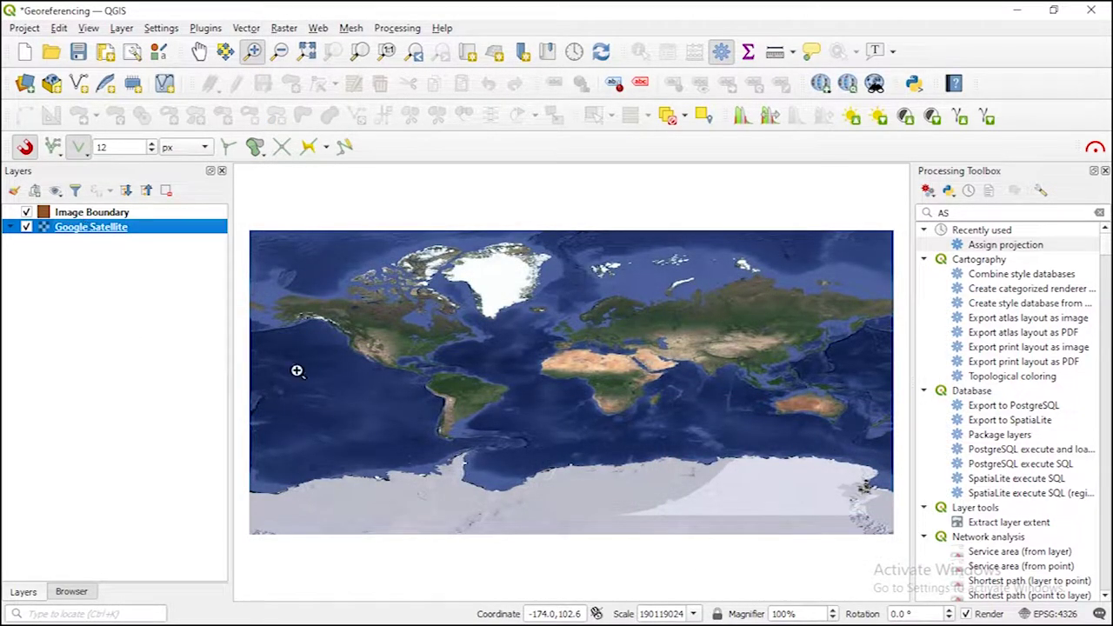
{"action": "left_click", "coordinate": [1071, 609]}
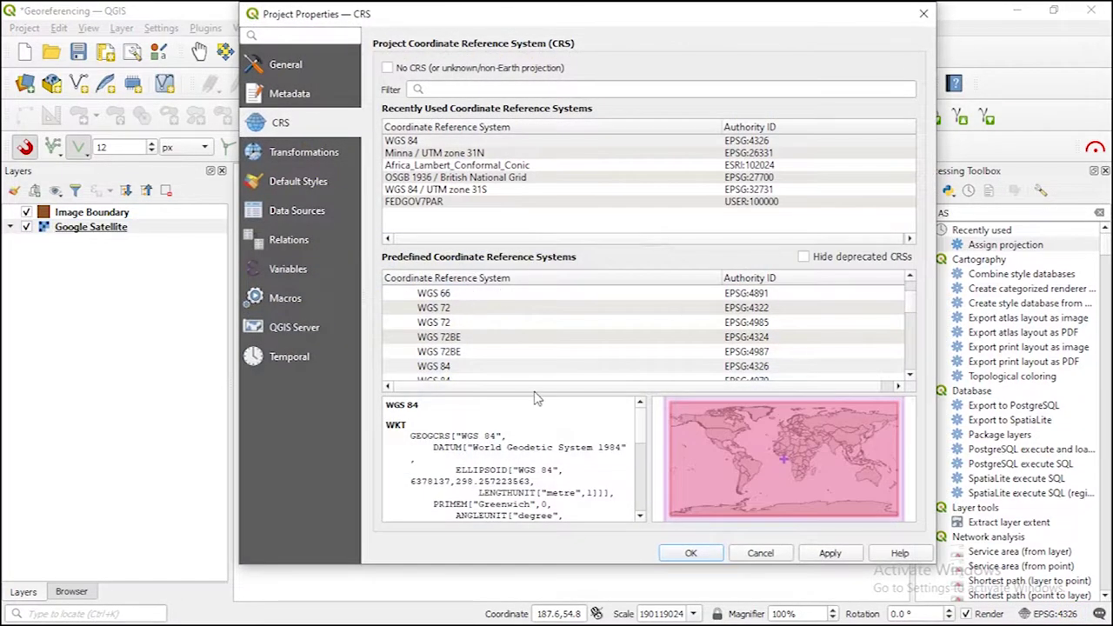
{"action": "left_click", "coordinate": [924, 13]}
- Set the Image Boundary layer's assigned CRS to the project CRS, EPSG:4326 - WGS 84
{"action": "left_click", "coordinate": [570, 388]}
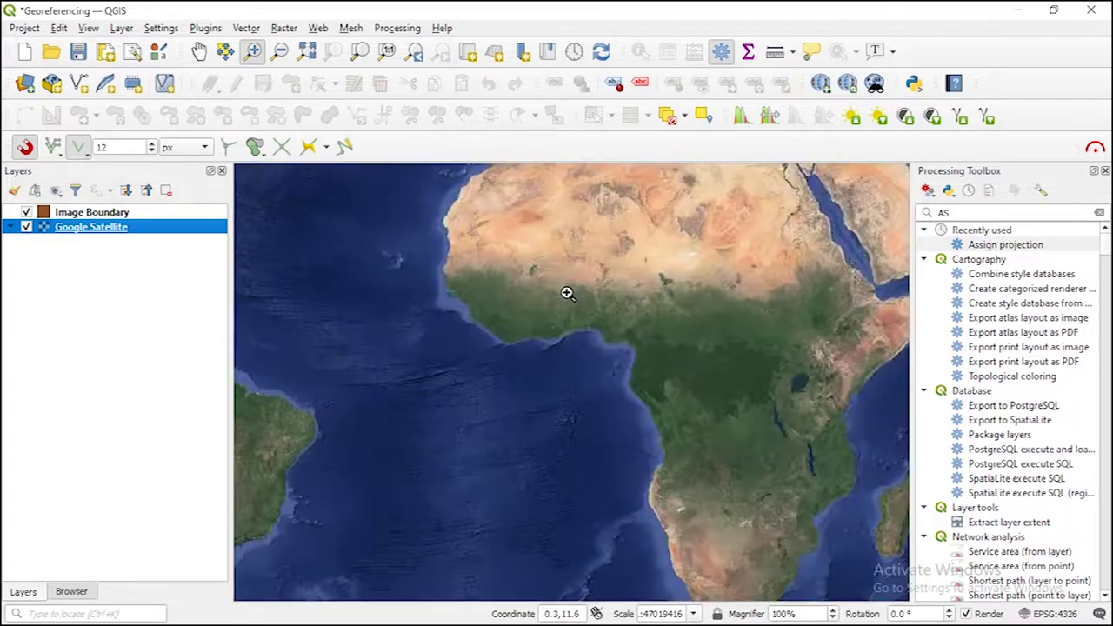
{"action": "left_click", "coordinate": [591, 326]}
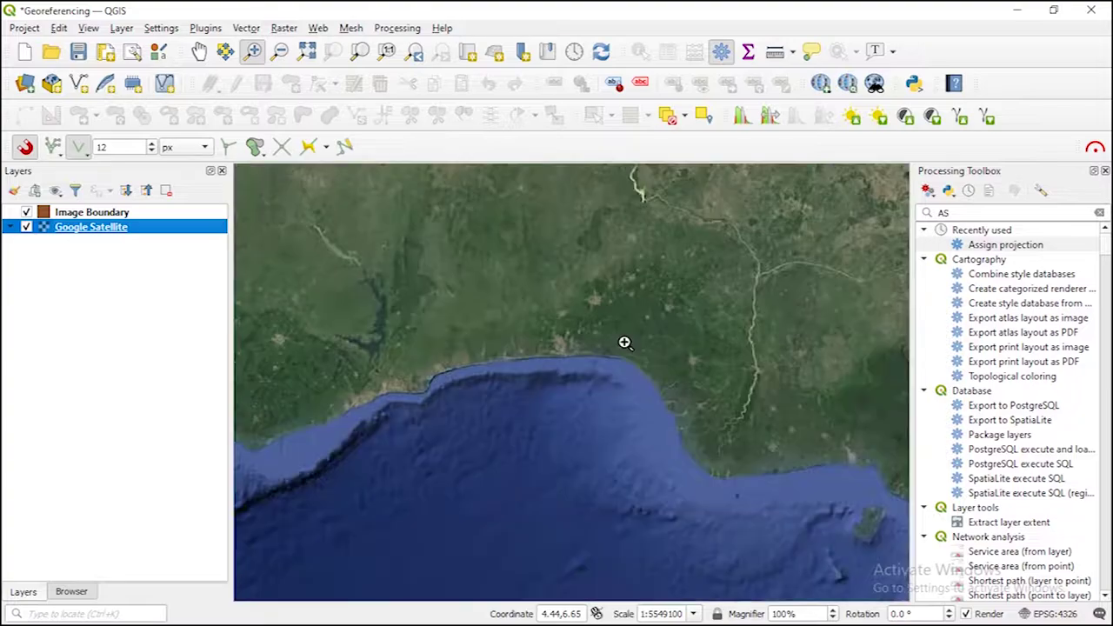
{"action": "left_click", "coordinate": [557, 348]}
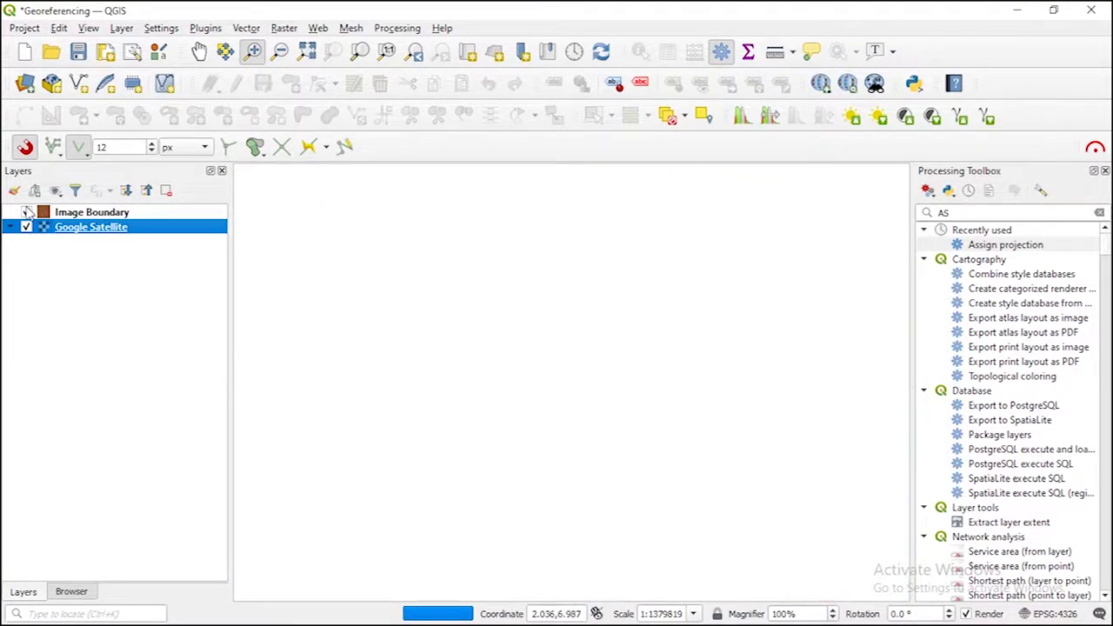
{"action": "left_click", "coordinate": [73, 219]}
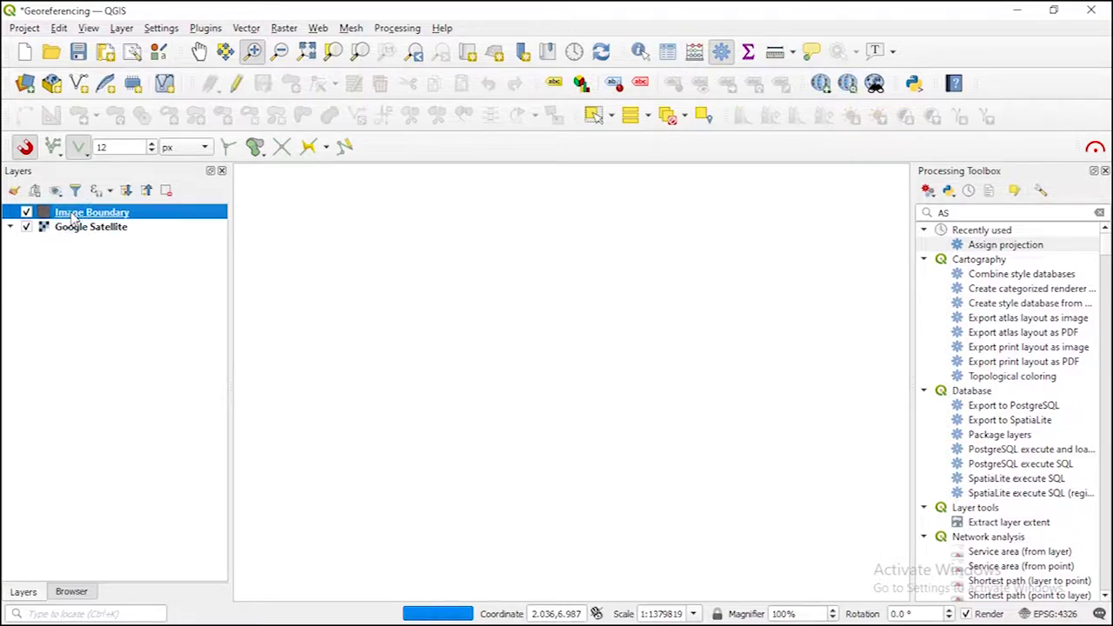
{"action": "double_click", "coordinate": [73, 218]}
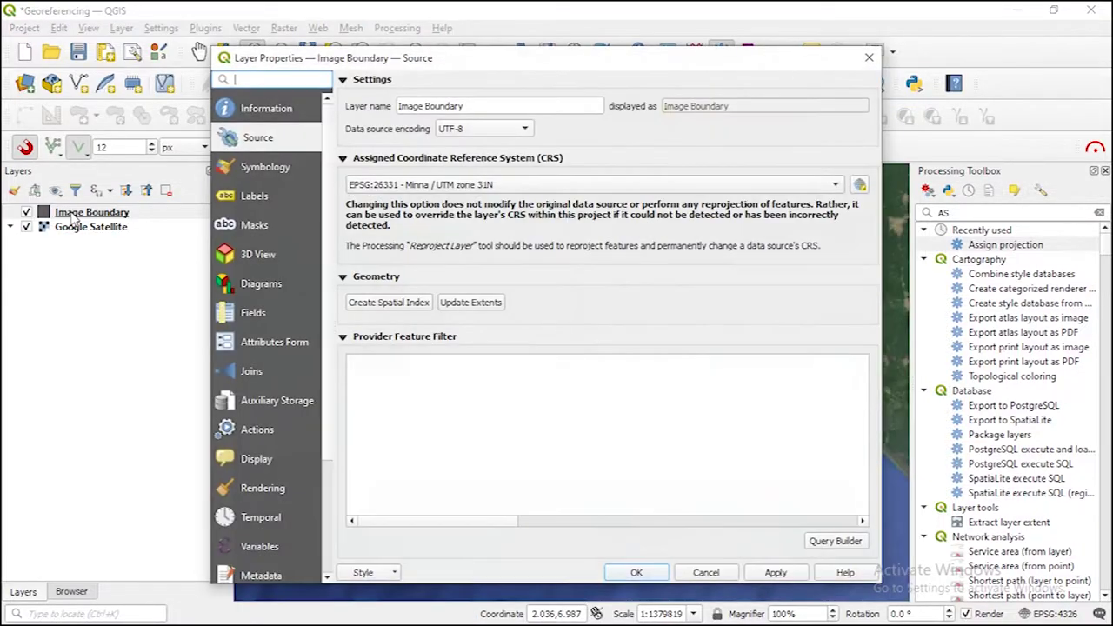
{"action": "left_click", "coordinate": [443, 186]}
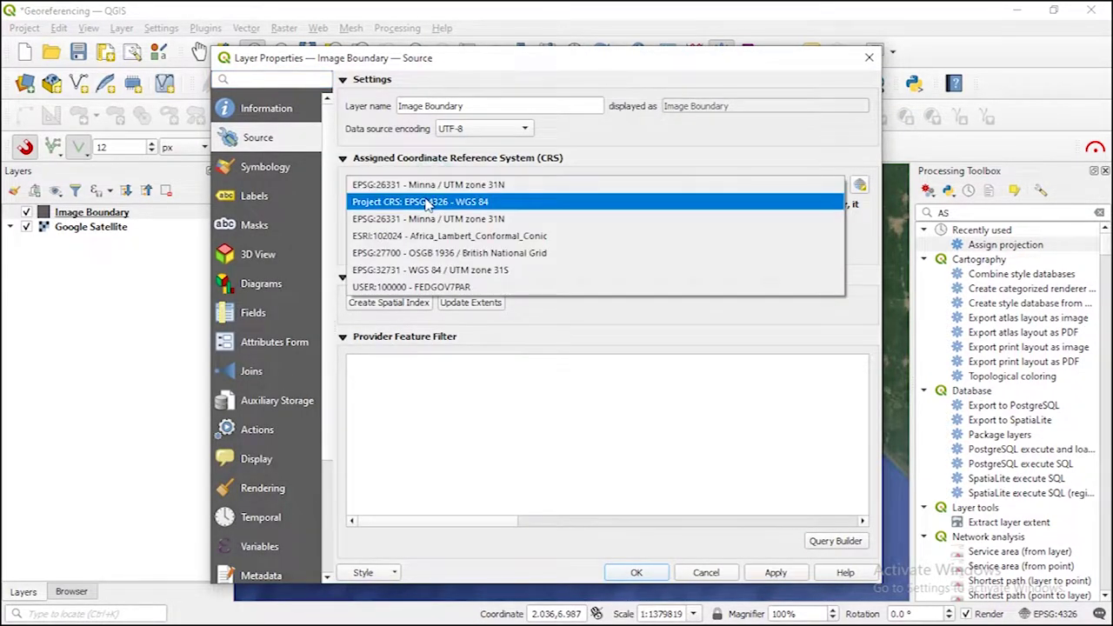
{"action": "left_click", "coordinate": [426, 197]}
{"action": "left_click", "coordinate": [774, 572]}
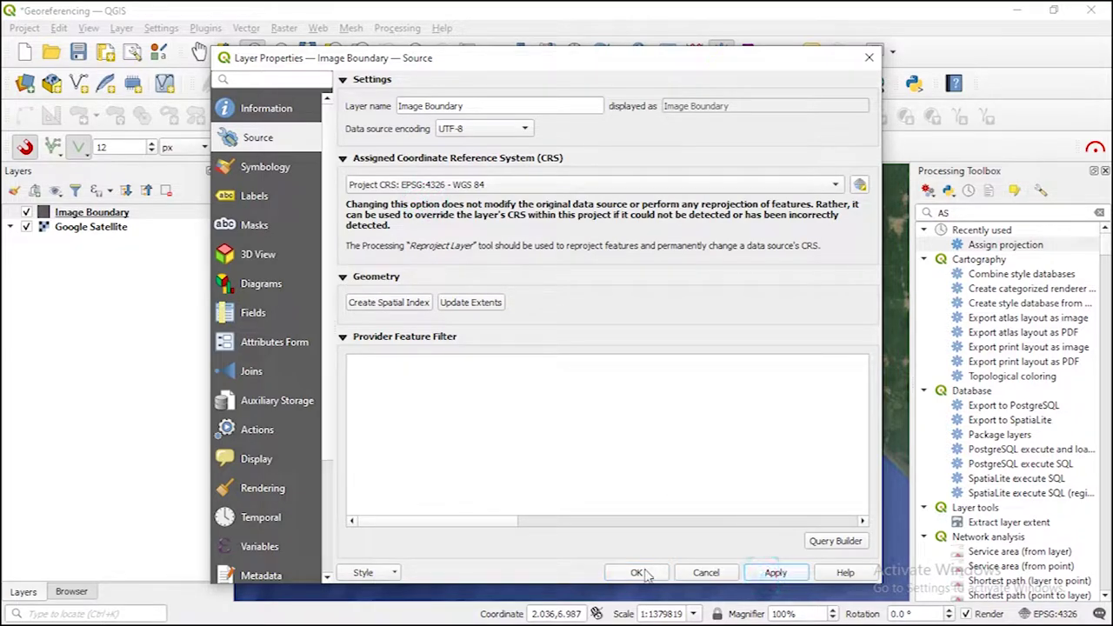
{"action": "left_click", "coordinate": [640, 572]}
- Zoom in on the Image Boundary polygon and make its Simple Fill colour transparent
{"action": "left_click", "coordinate": [541, 358]}
{"action": "left_click", "coordinate": [514, 323]}
{"action": "left_click_drag", "start_coordinate": [497, 313], "coordinate": [562, 353]}
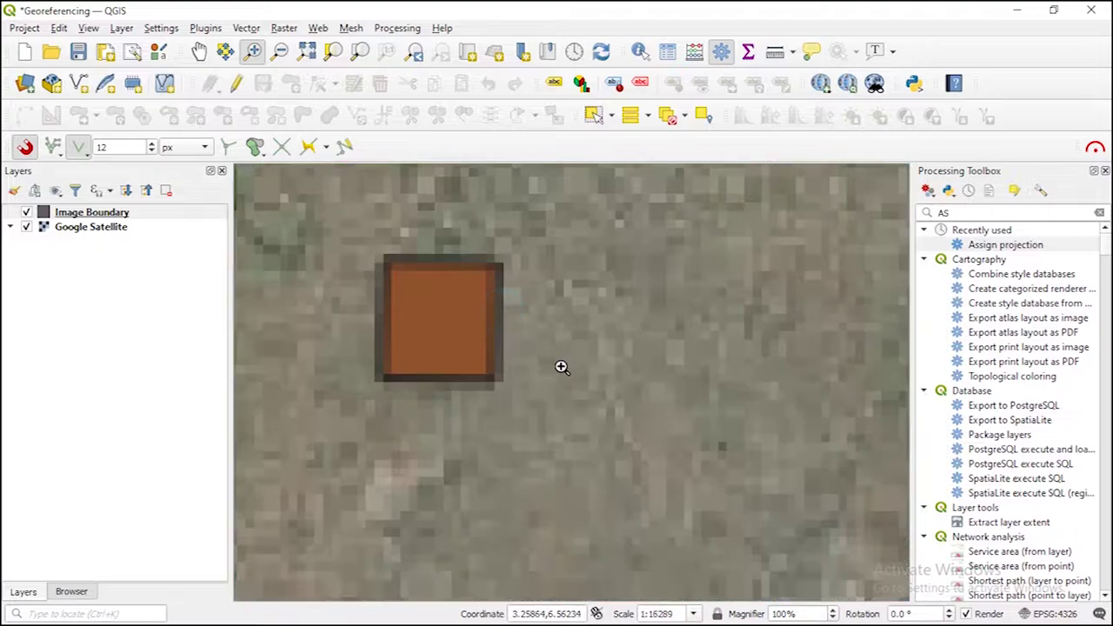
{"action": "left_click", "coordinate": [45, 214]}
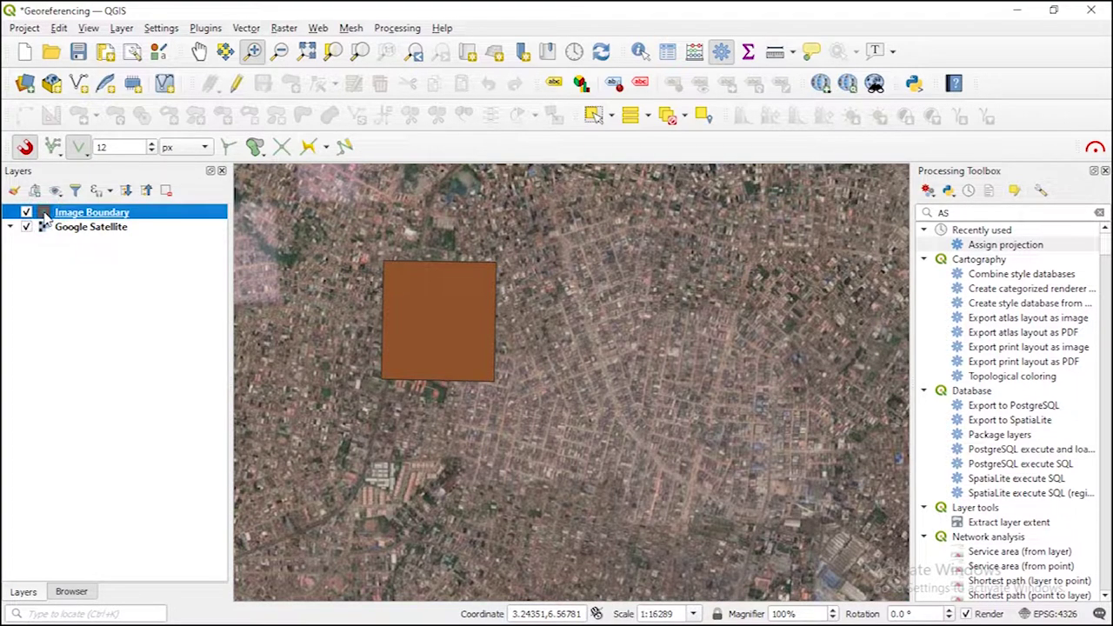
{"action": "double_click", "coordinate": [45, 214]}
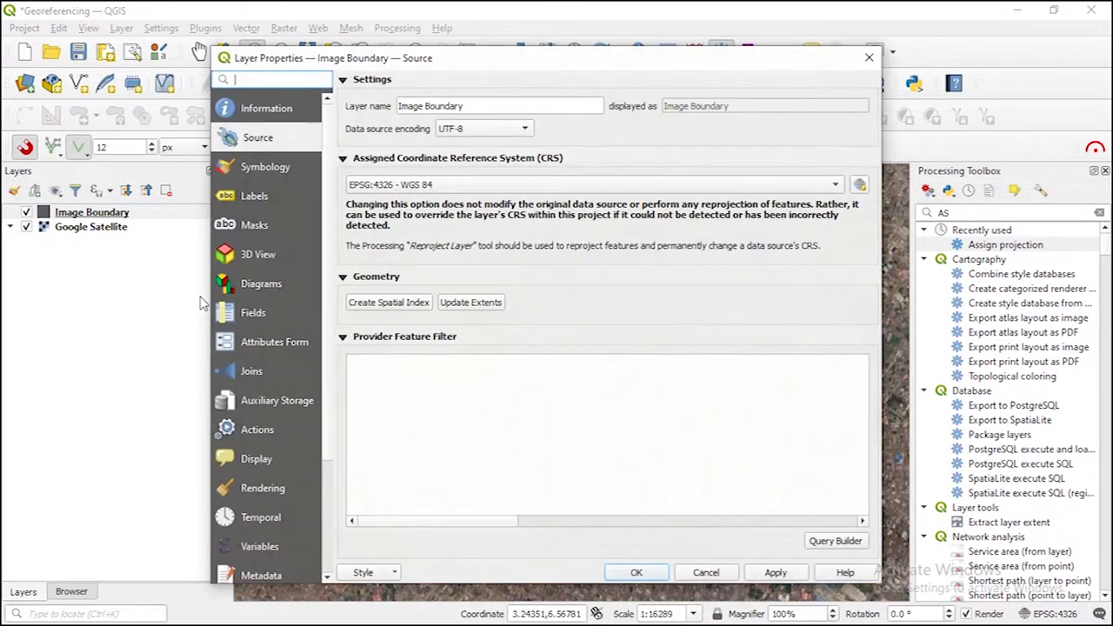
{"action": "left_click", "coordinate": [280, 169]}
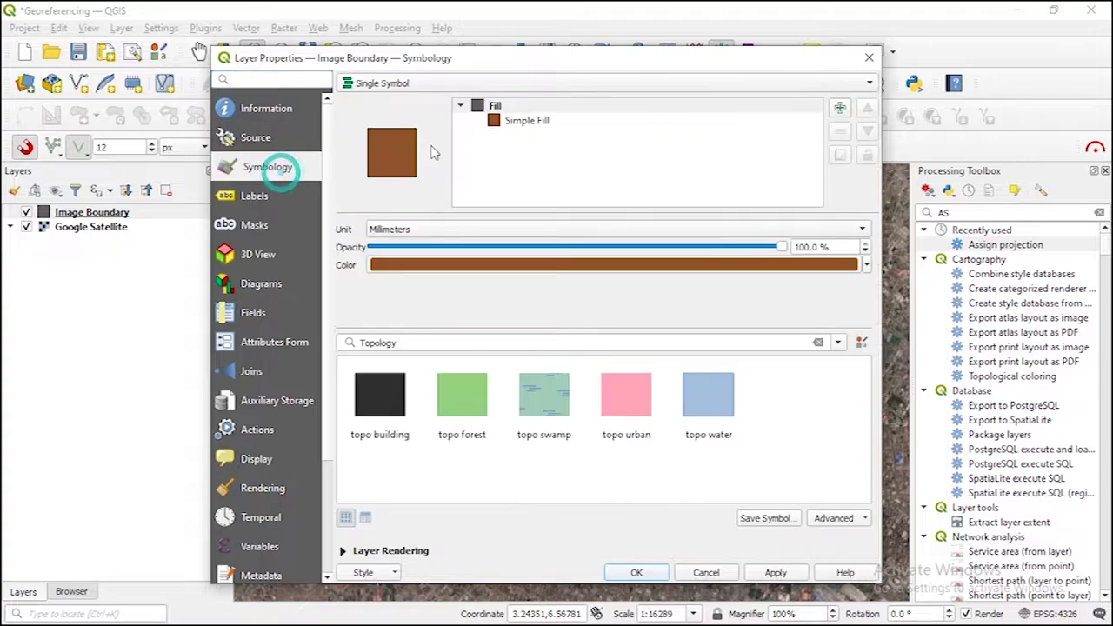
{"action": "left_click", "coordinate": [520, 121]}
{"action": "left_click", "coordinate": [829, 258]}
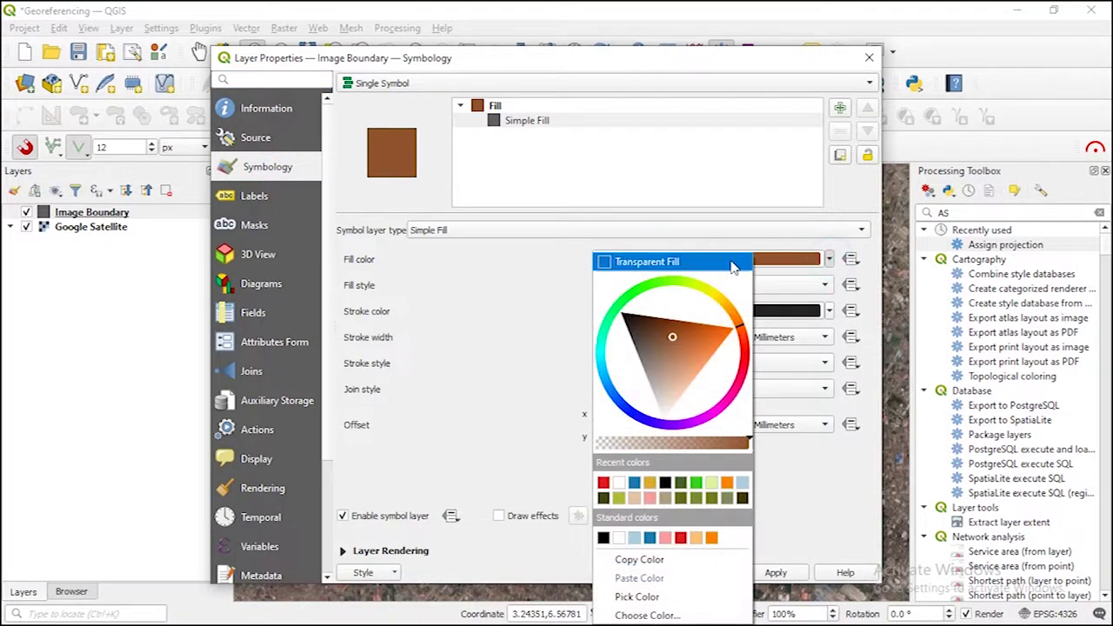
{"action": "left_click", "coordinate": [718, 259]}
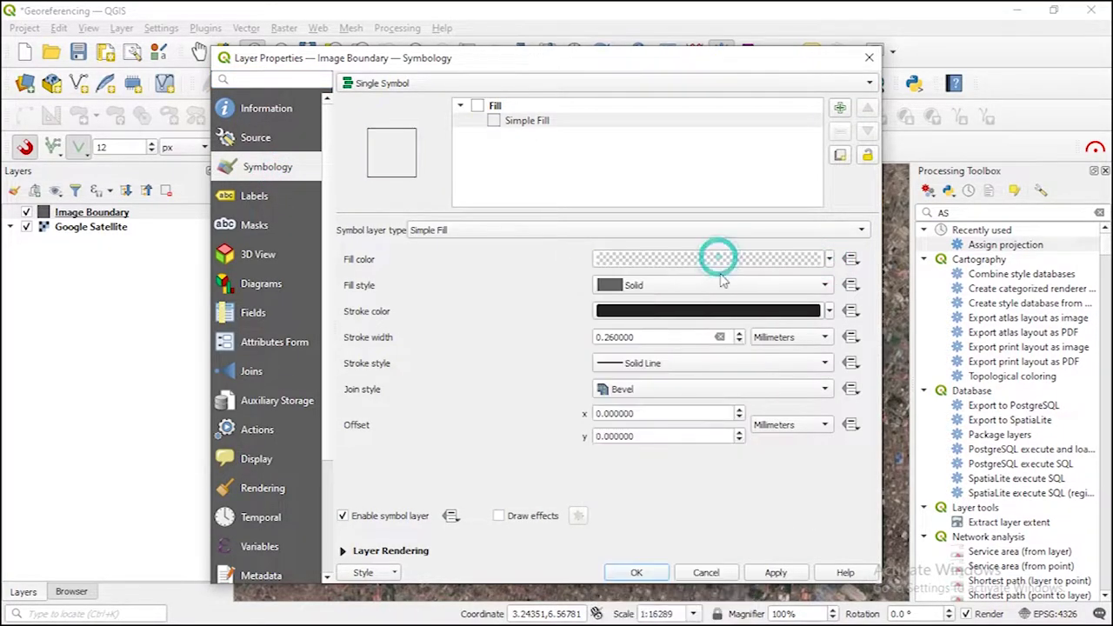
- Set the Image Boundary outline to a stroke width of 0.86 millimetres and a red stroke colour, and apply the style
{"action": "left_click", "coordinate": [738, 333]}
{"action": "left_click", "coordinate": [738, 333]}
{"action": "left_click", "coordinate": [738, 333]}
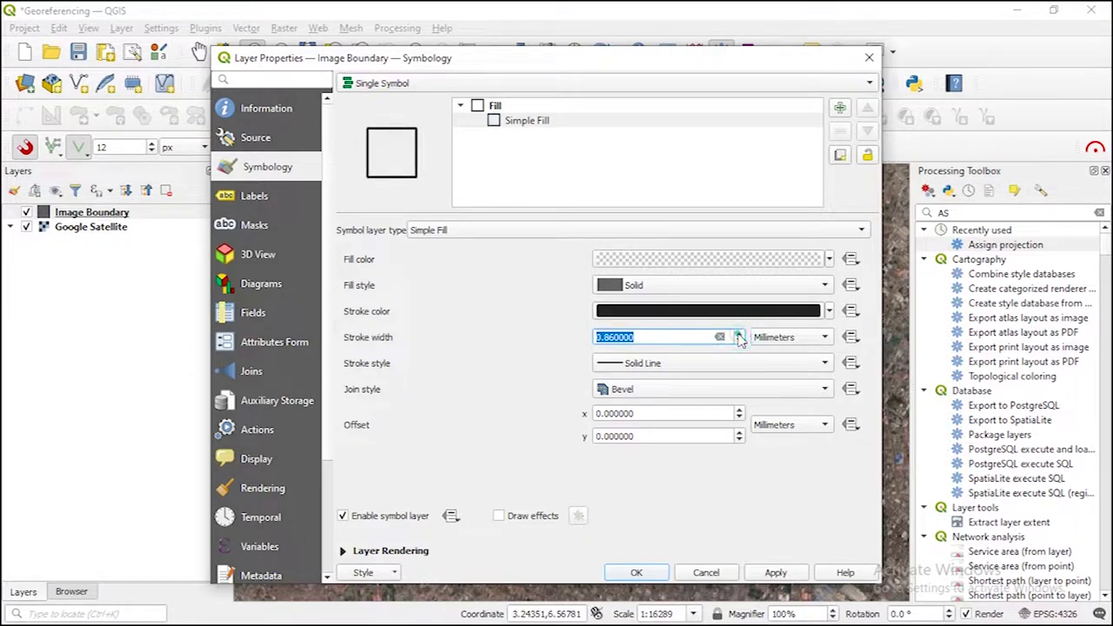
{"action": "left_click", "coordinate": [828, 311]}
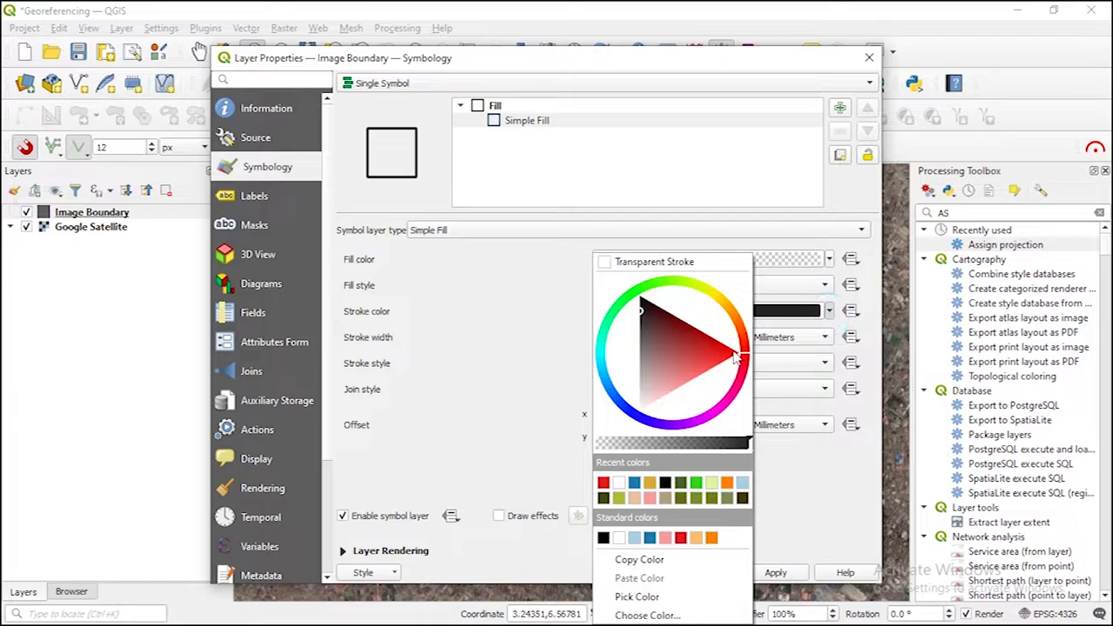
{"action": "left_click", "coordinate": [732, 348]}
{"action": "left_click", "coordinate": [805, 500]}
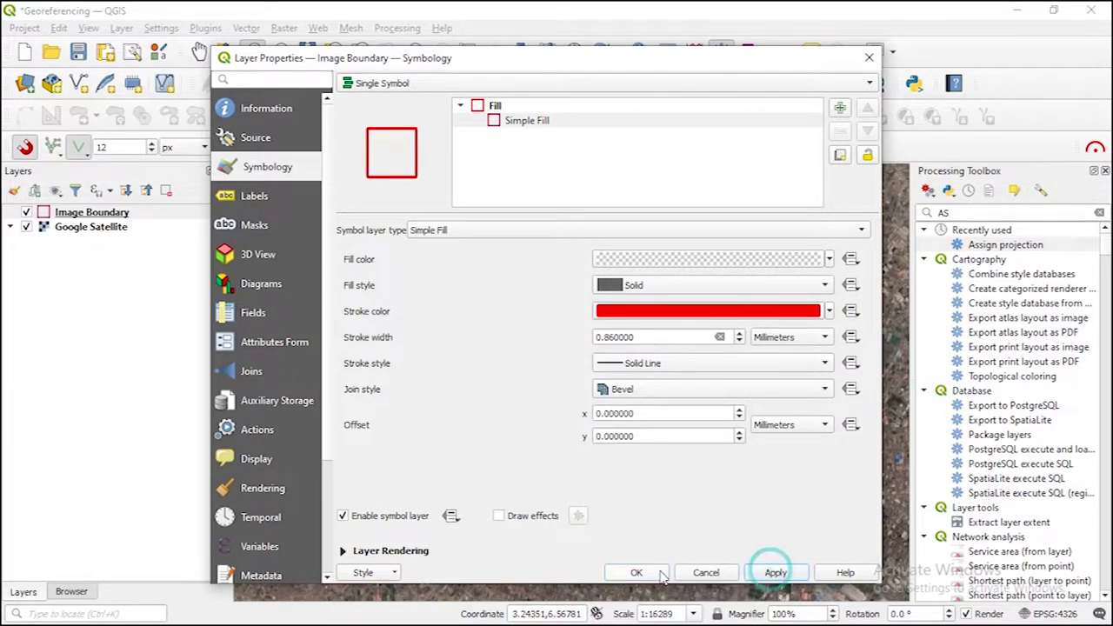
{"action": "left_click", "coordinate": [636, 572]}
- Examine the landfill area inside the Image Boundary outline on the satellite imagery, close up and in its surroundings
{"action": "scroll", "coordinate": [391, 304], "scroll_direction": "up", "scroll_amount": 1}
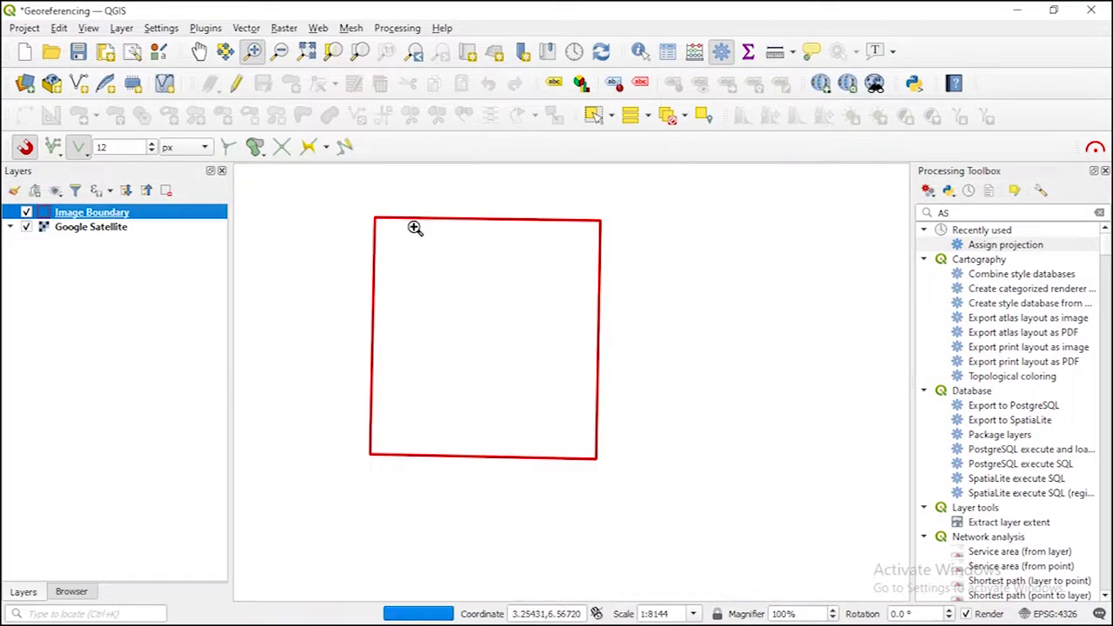
{"action": "scroll", "coordinate": [505, 331], "scroll_direction": "up", "scroll_amount": 1}
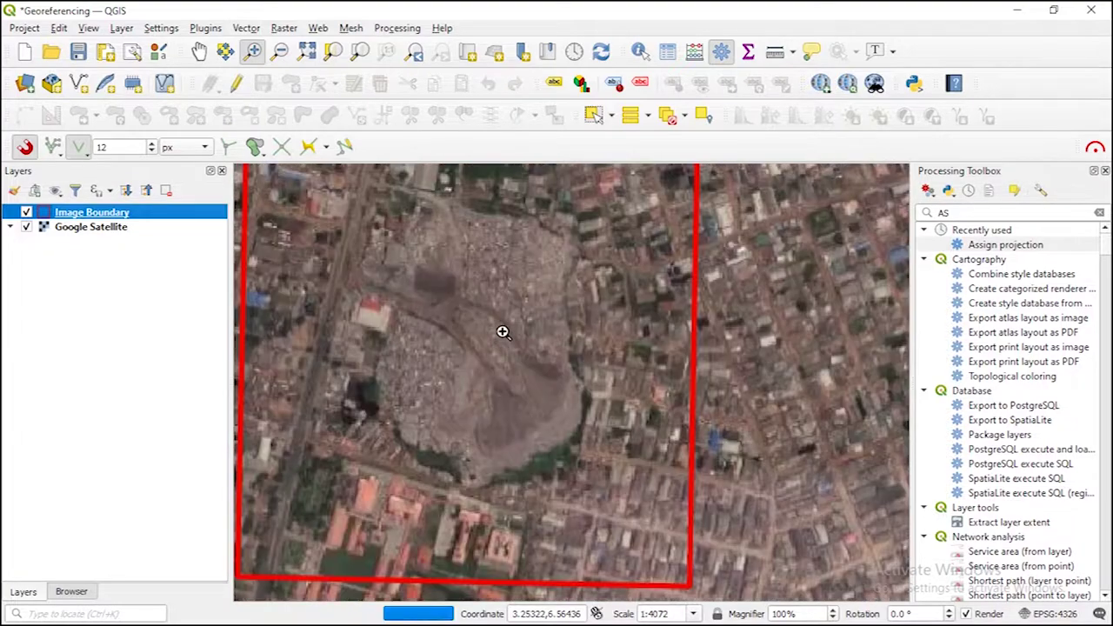
{"action": "scroll", "coordinate": [500, 293], "scroll_direction": "down", "scroll_amount": 1}
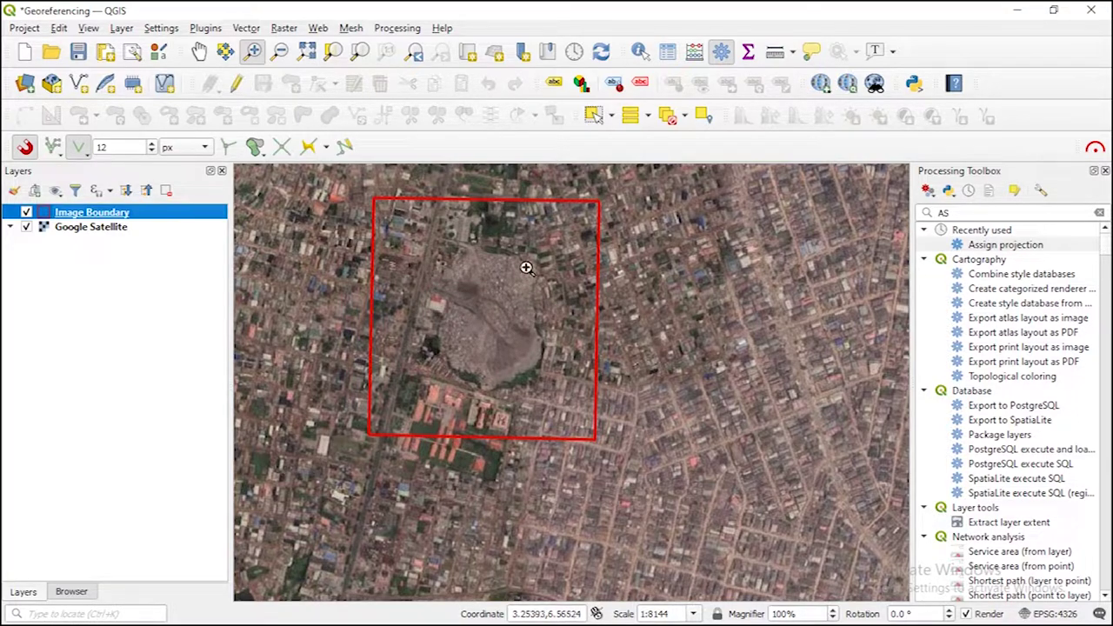
{"action": "left_click", "coordinate": [439, 240]}
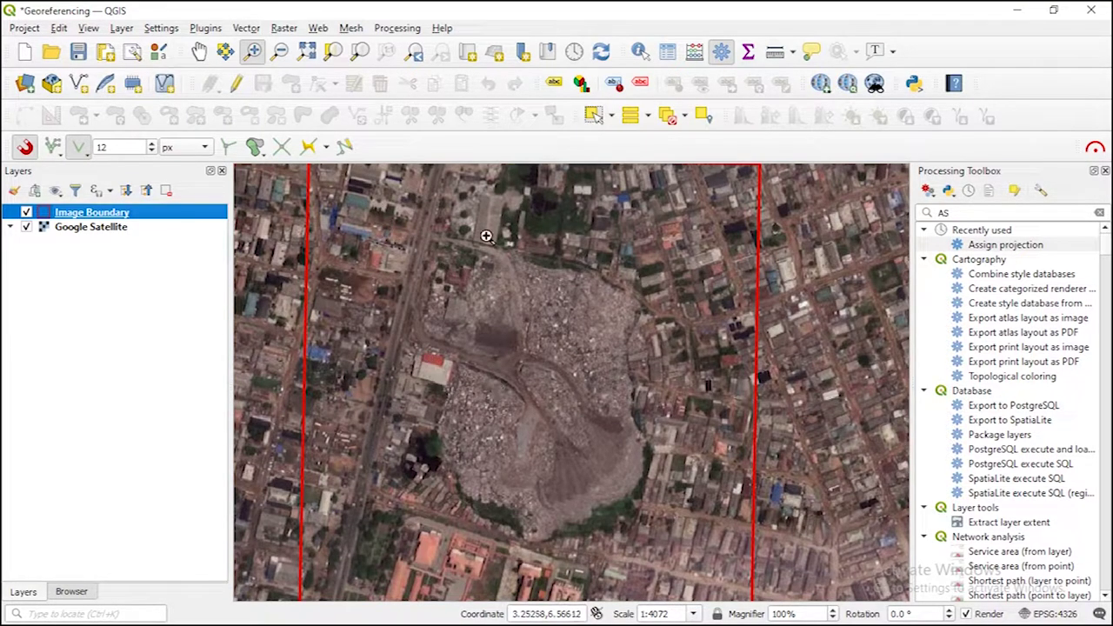
{"action": "scroll", "coordinate": [527, 296], "scroll_direction": "down", "scroll_amount": 1}
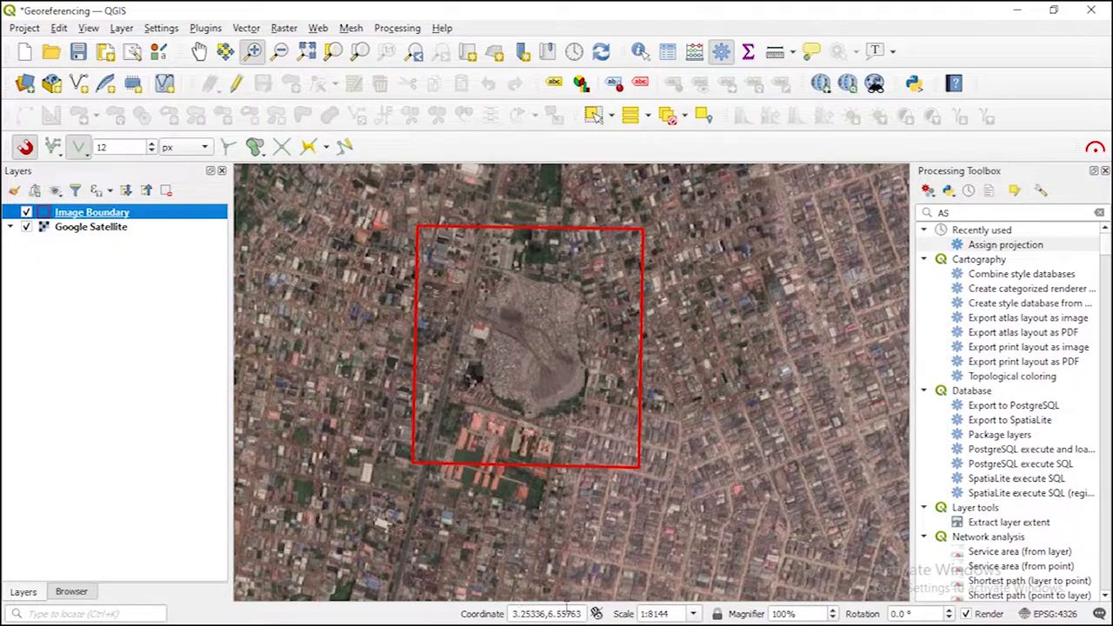
- Add the Igando2.jpg raster from the Georeferencing folder to the project as a raster layer
{"action": "left_click", "coordinate": [121, 28]}
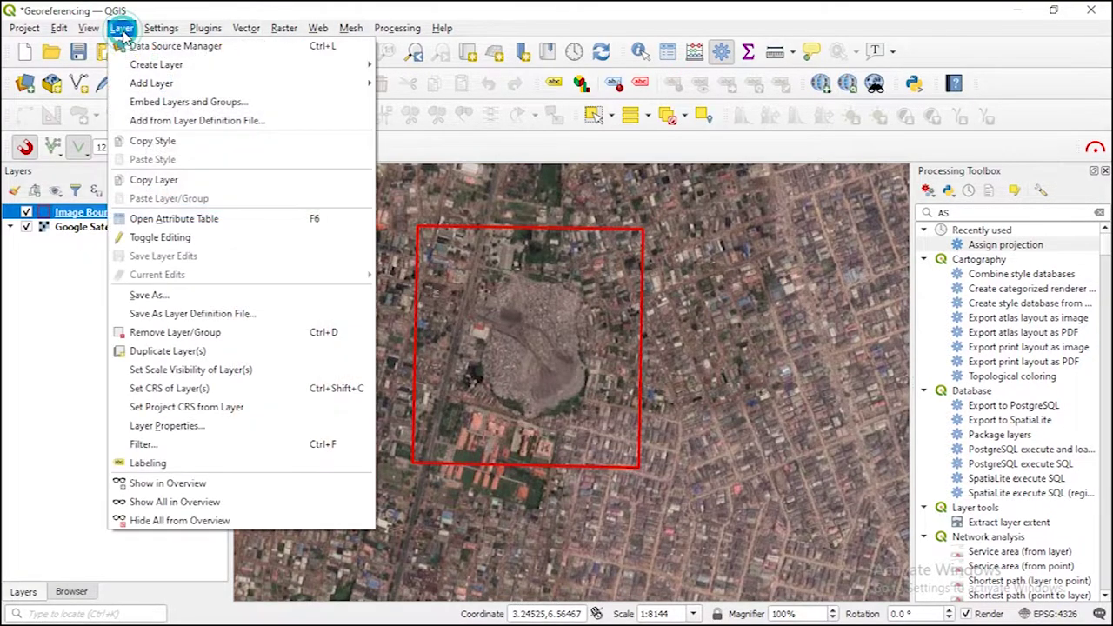
{"action": "mouse_move", "coordinate": [172, 83]}
{"action": "left_click", "coordinate": [418, 102]}
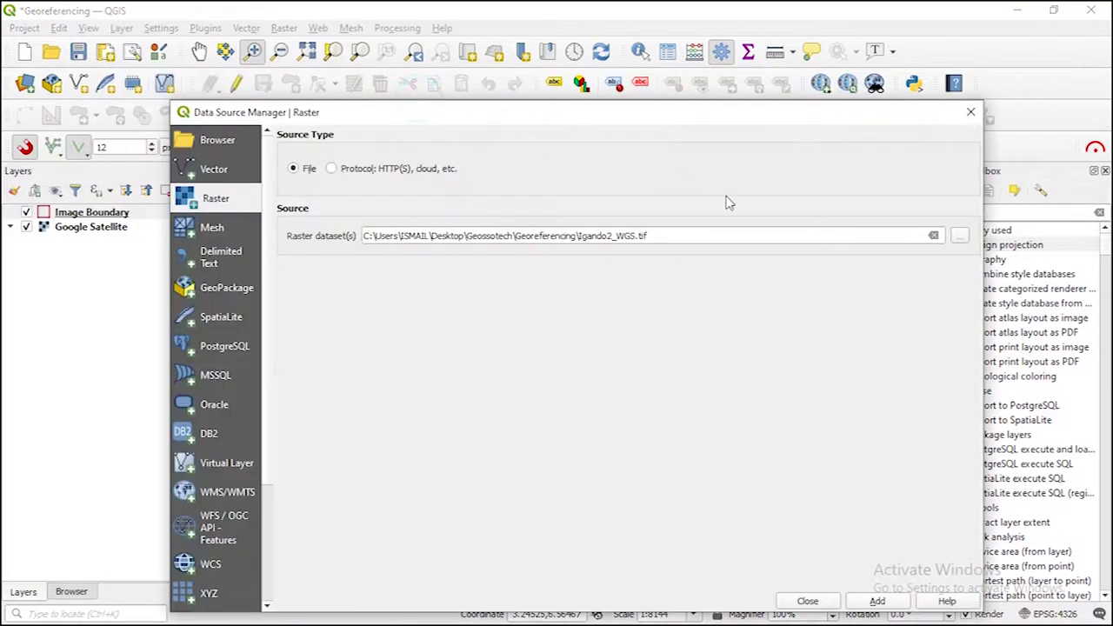
{"action": "left_click", "coordinate": [957, 236]}
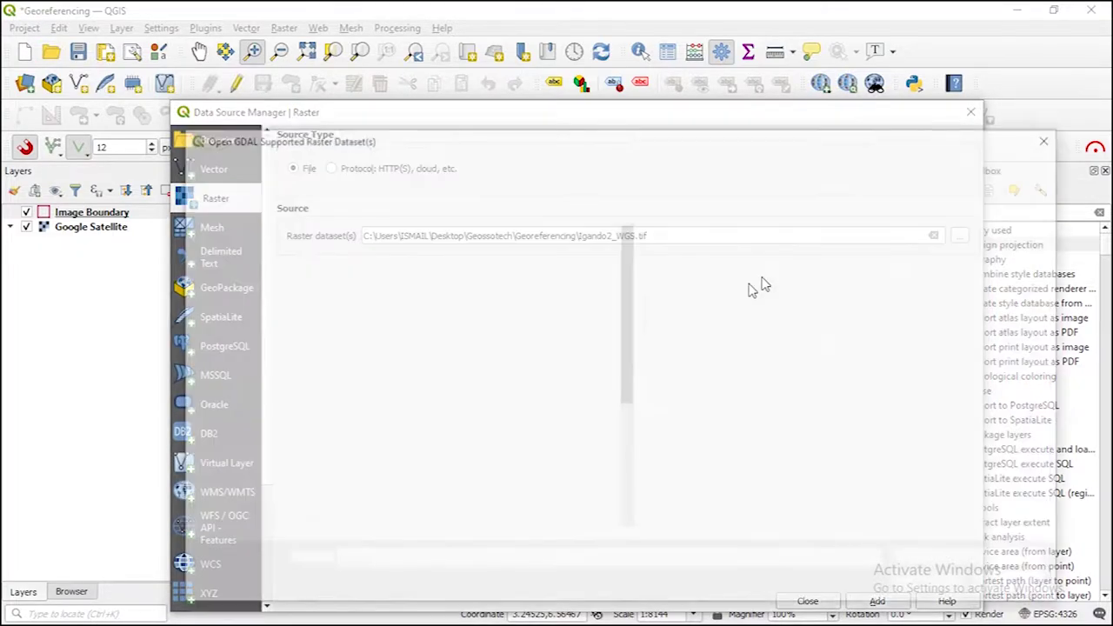
{"action": "left_click", "coordinate": [557, 261]}
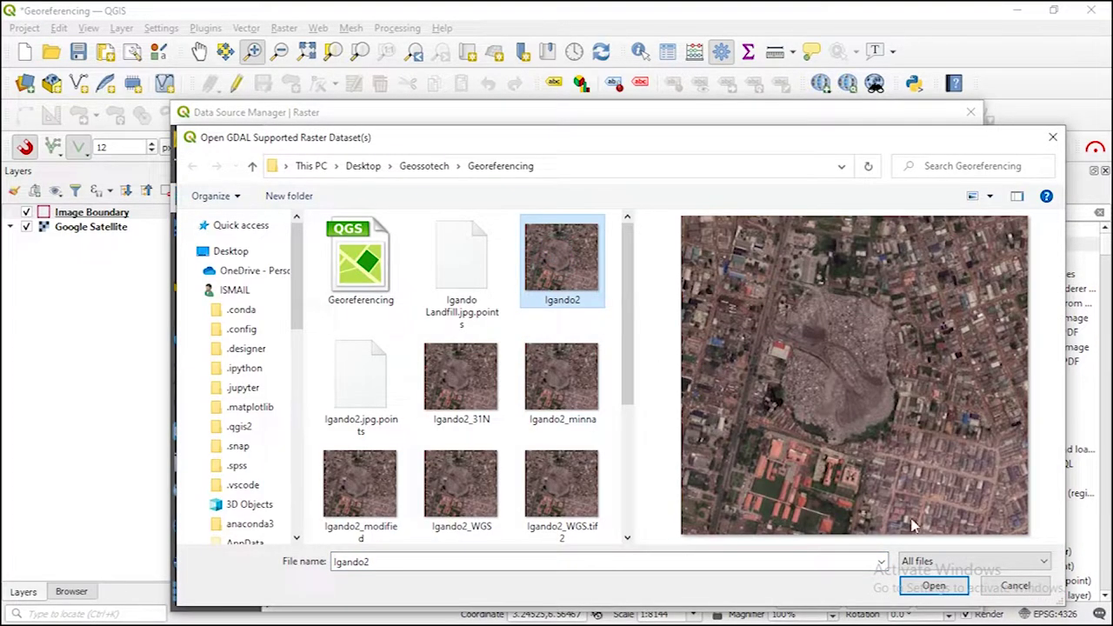
{"action": "left_click", "coordinate": [921, 584]}
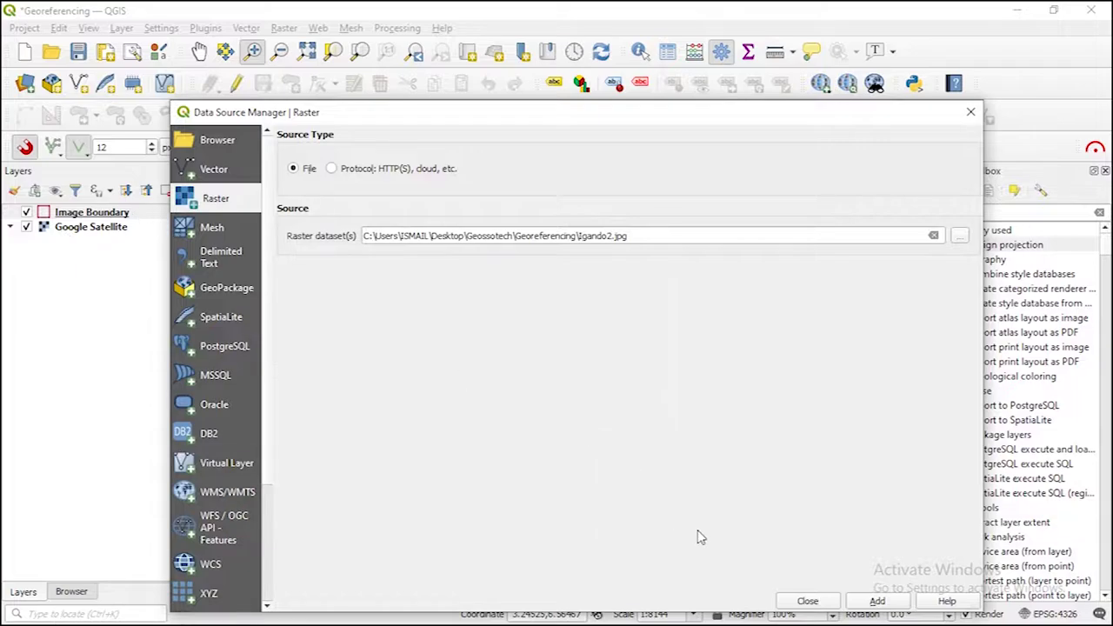
{"action": "left_click", "coordinate": [876, 601]}
{"action": "left_click", "coordinate": [808, 600]}
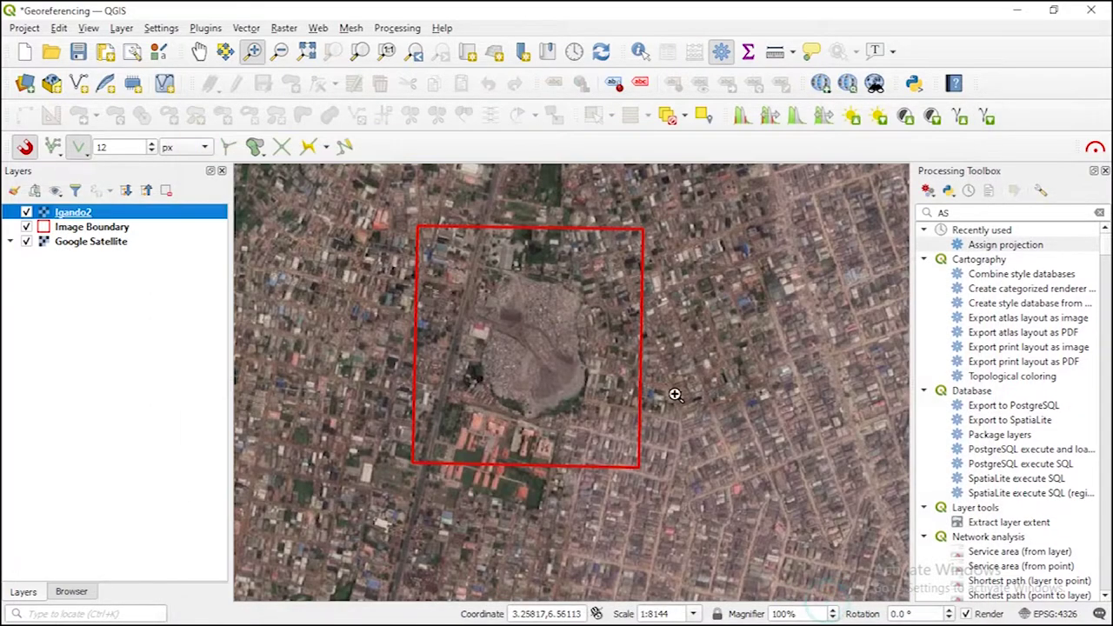
- Zoom to the Igando2 layer and hide Google Satellite to view the raster on its own
{"action": "right_click", "coordinate": [55, 219]}
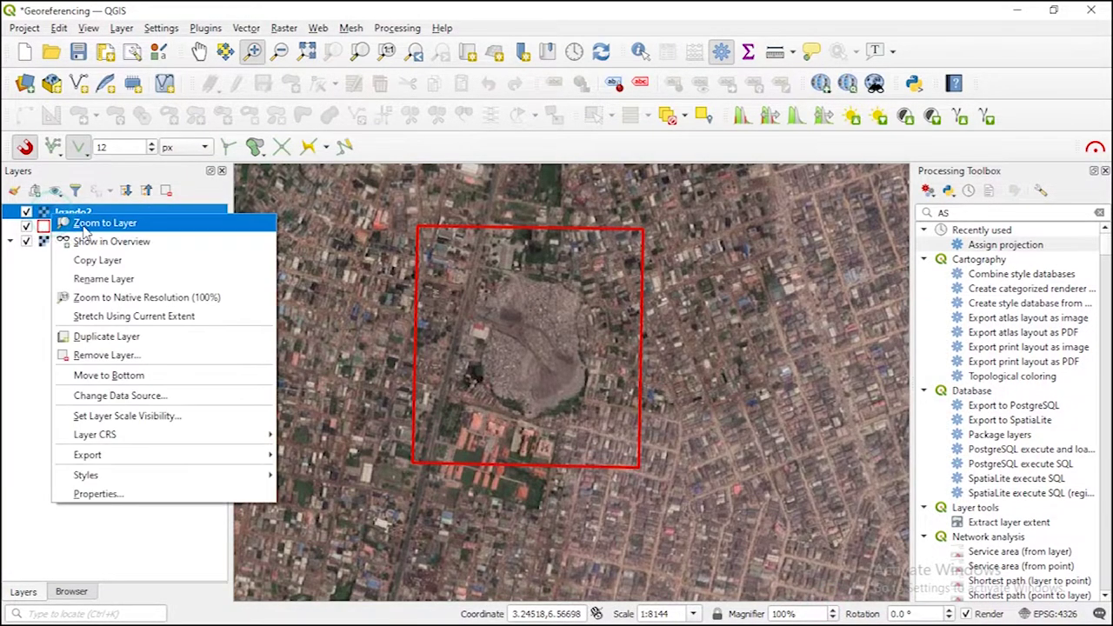
{"action": "left_click", "coordinate": [96, 221]}
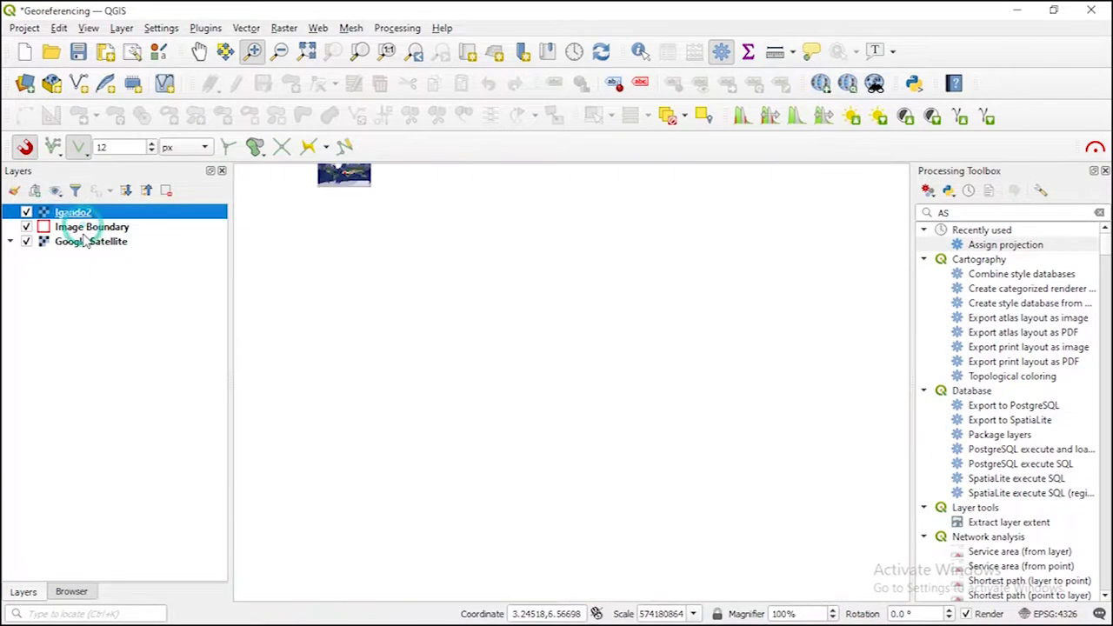
{"action": "left_click", "coordinate": [26, 240]}
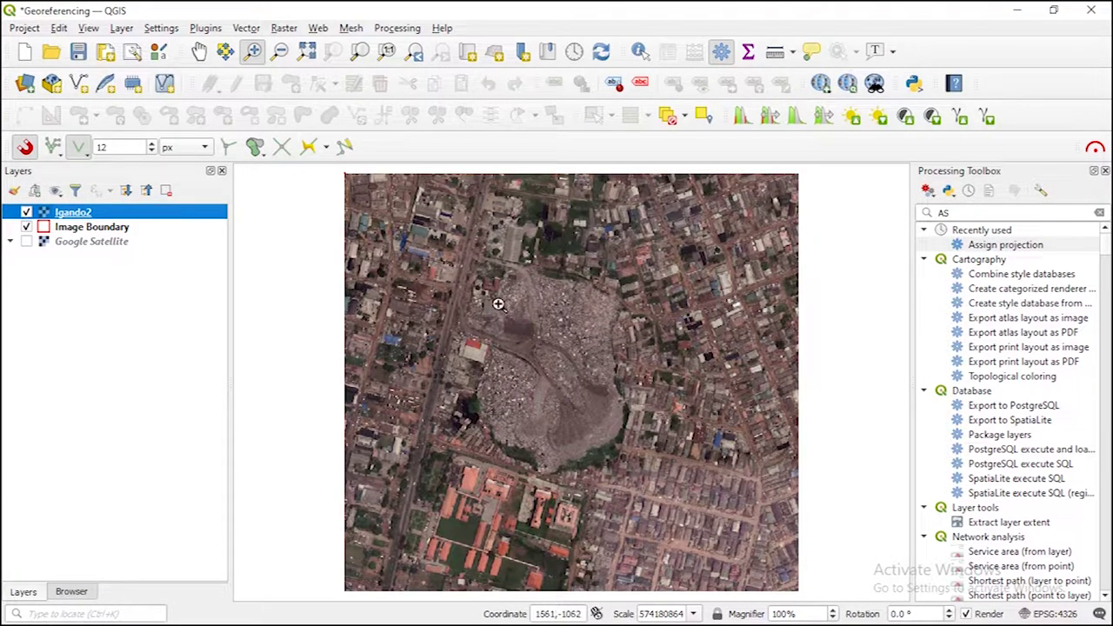
- Remove the Igando2 layer from the project and select the Google Satellite layer
{"action": "right_click", "coordinate": [90, 220]}
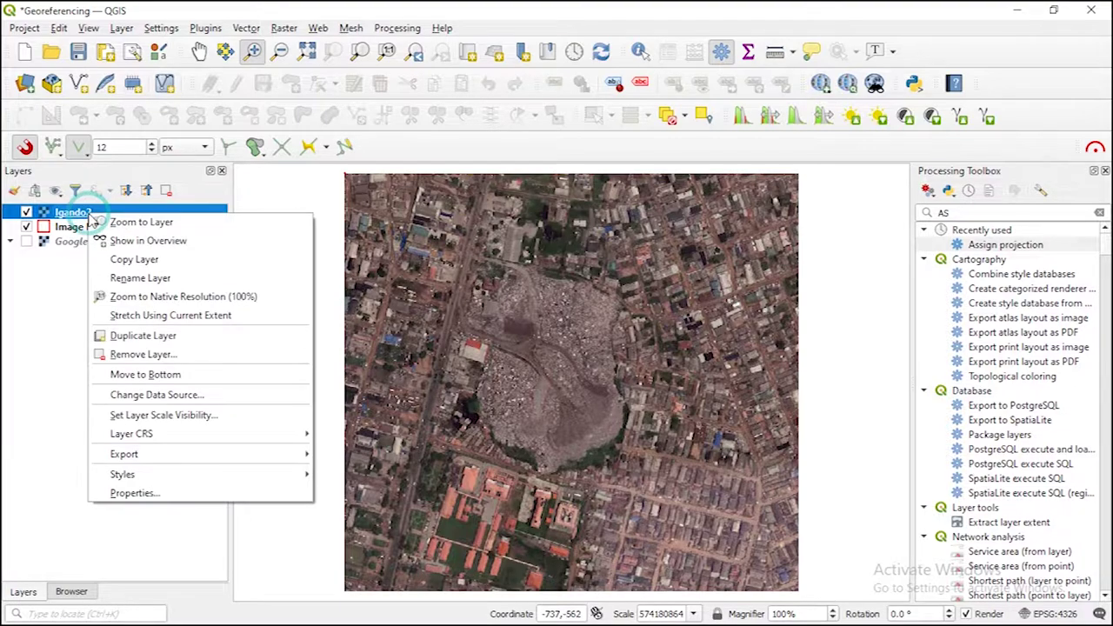
{"action": "left_click", "coordinate": [146, 353]}
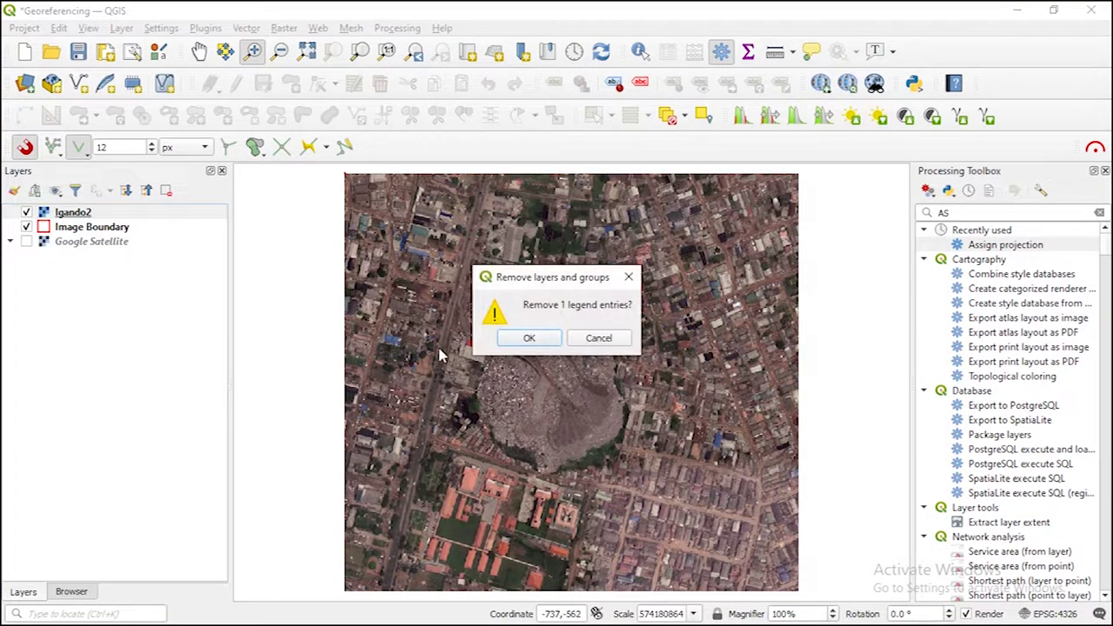
{"action": "left_click", "coordinate": [515, 342]}
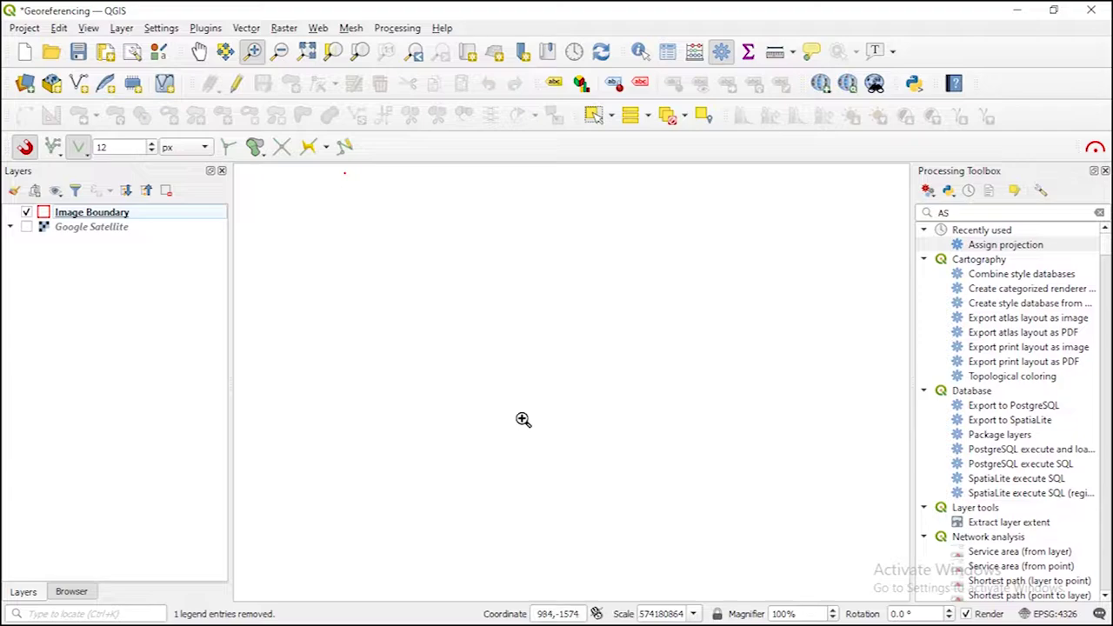
{"action": "left_click", "coordinate": [26, 230]}
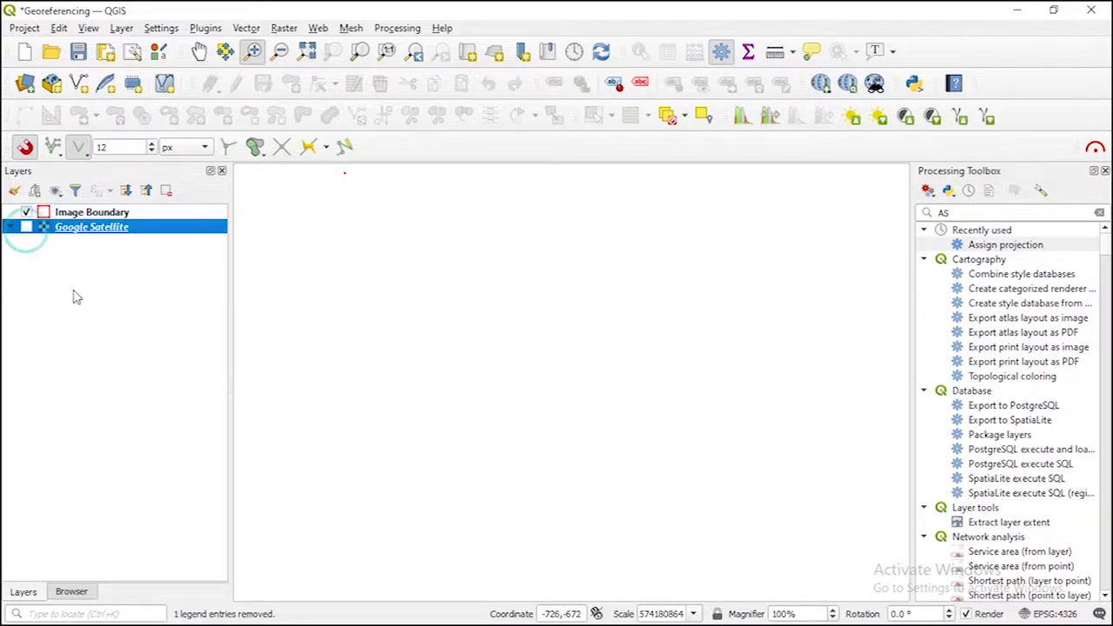
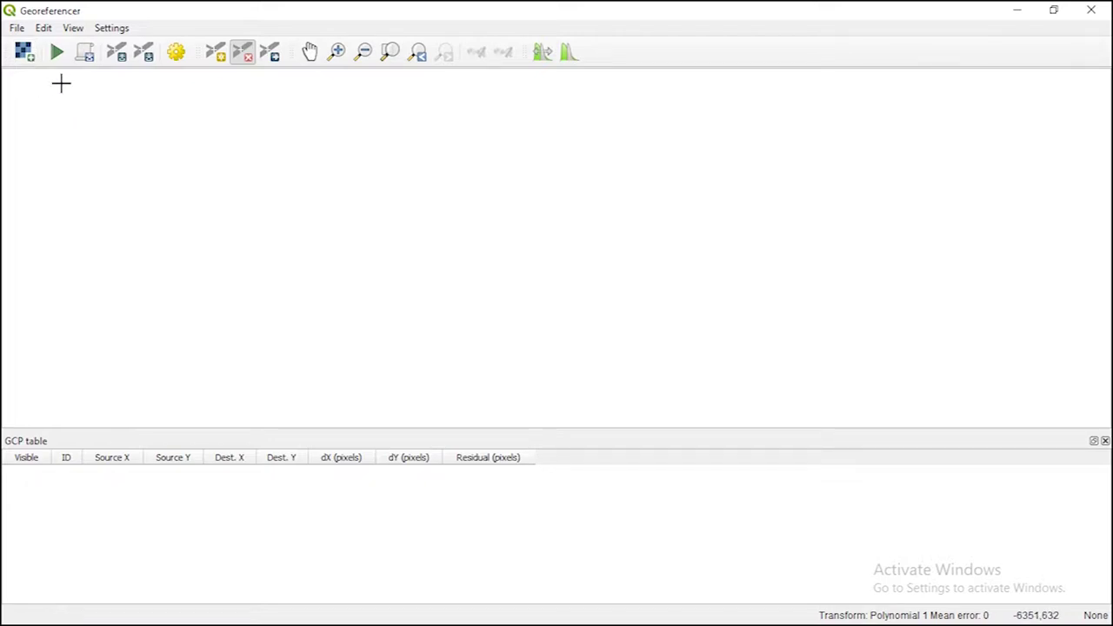
- Examine the Georeferencer's raster-opening, ground control point editing and transformation options without loading an image
{"action": "left_click", "coordinate": [18, 28]}
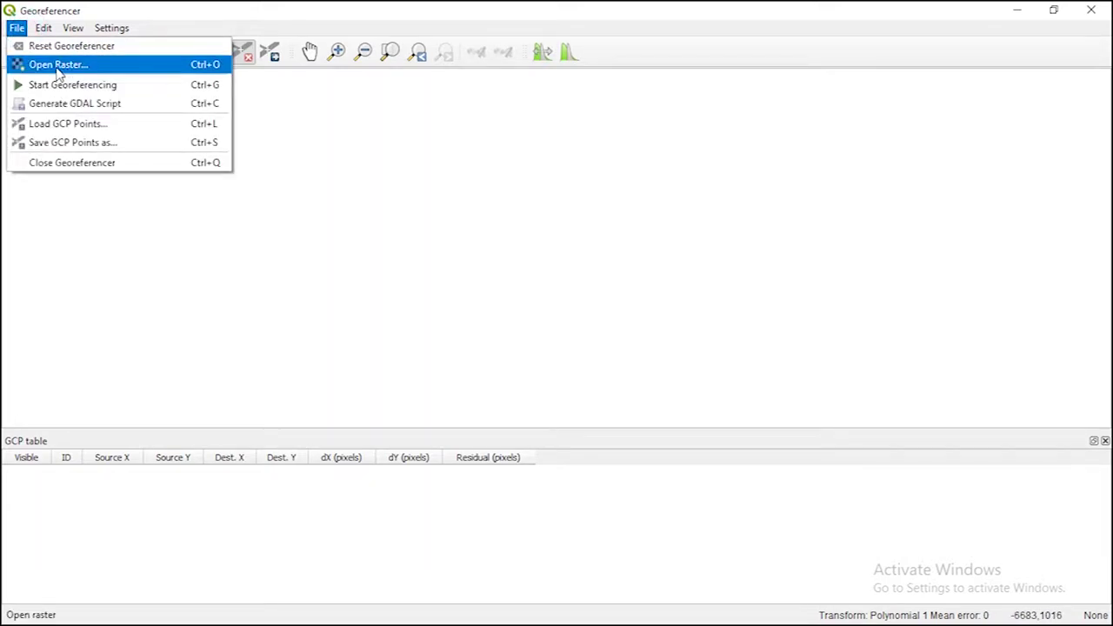
{"action": "left_click", "coordinate": [119, 364]}
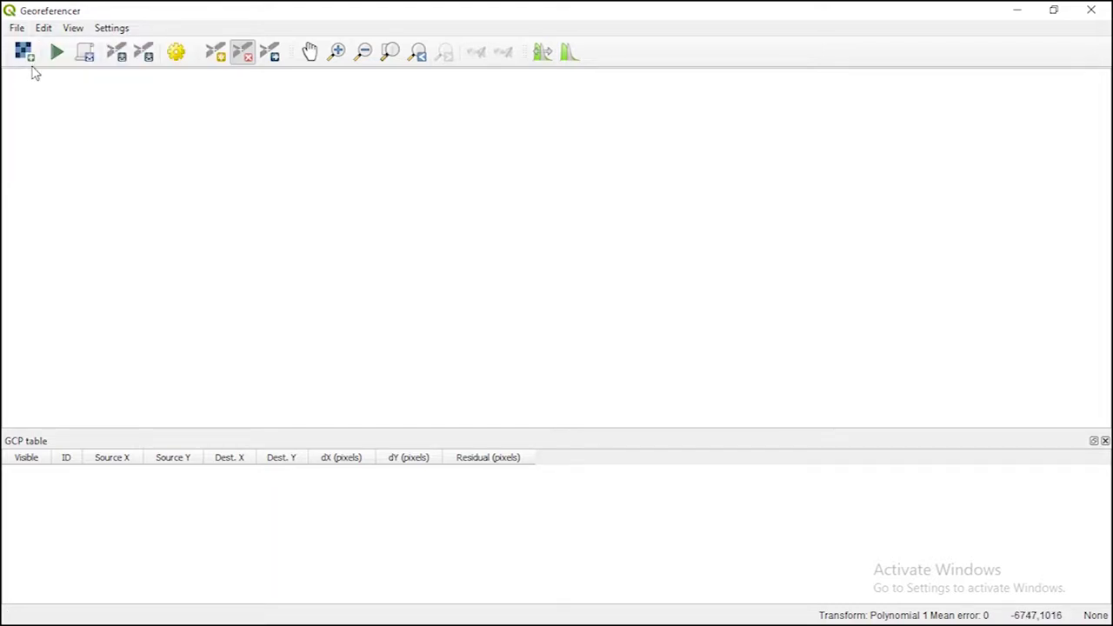
{"action": "left_click", "coordinate": [28, 59]}
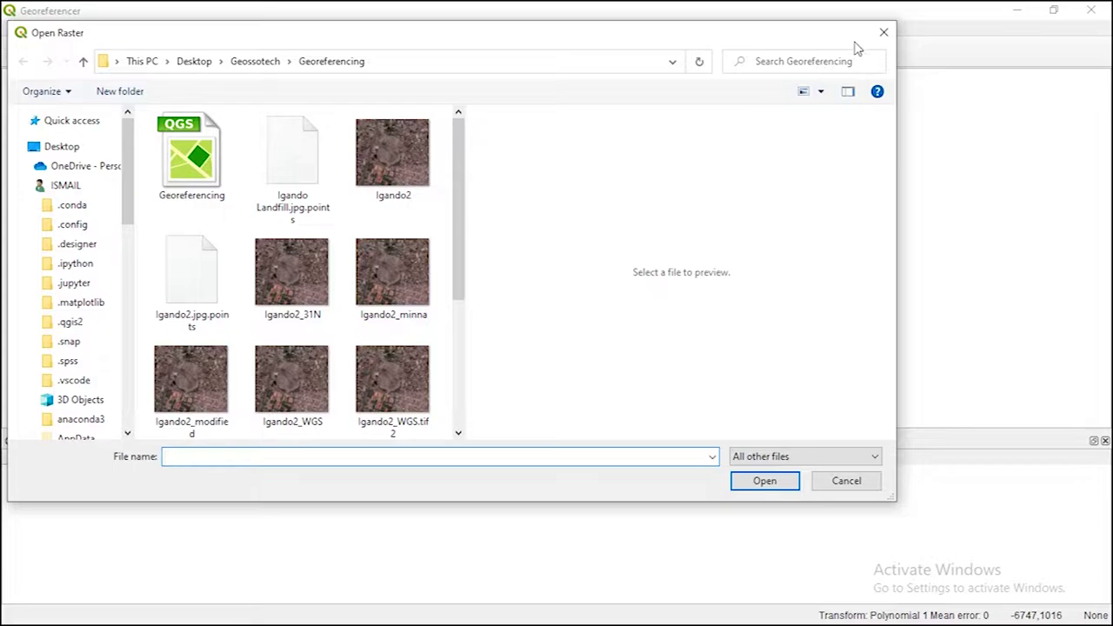
{"action": "left_click", "coordinate": [883, 32]}
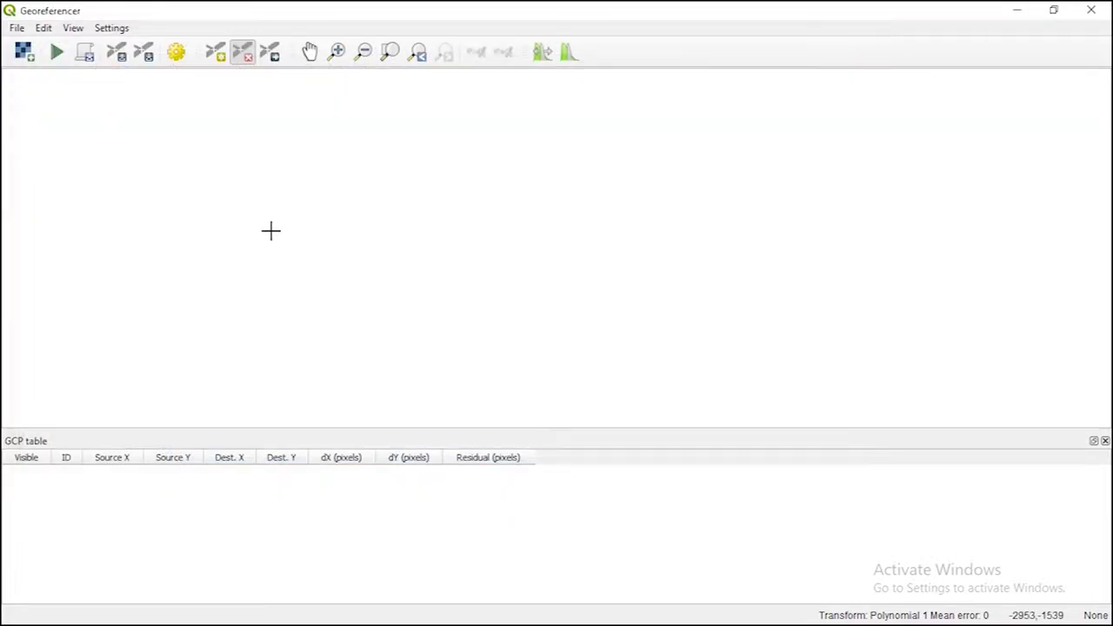
{"action": "left_click", "coordinate": [73, 28]}
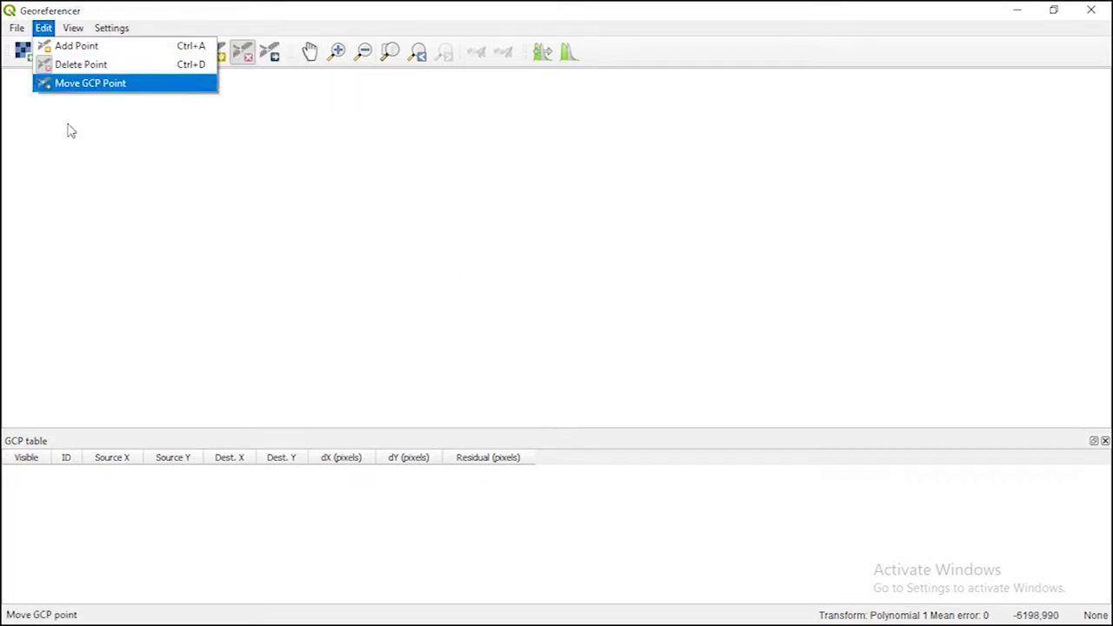
{"action": "left_click", "coordinate": [93, 170]}
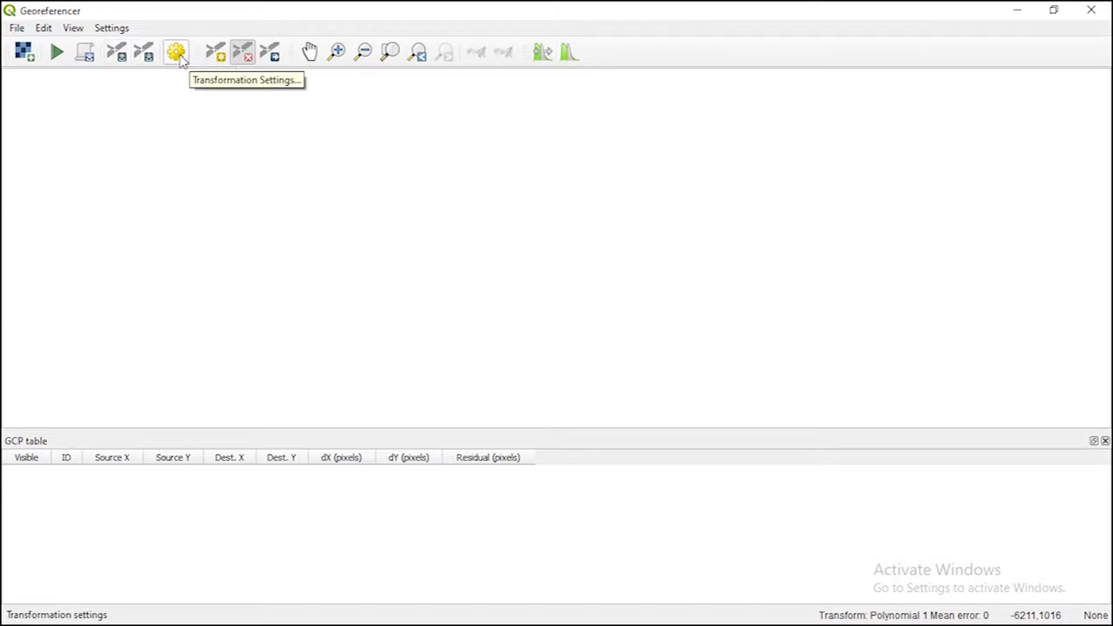
{"action": "left_click", "coordinate": [244, 53]}
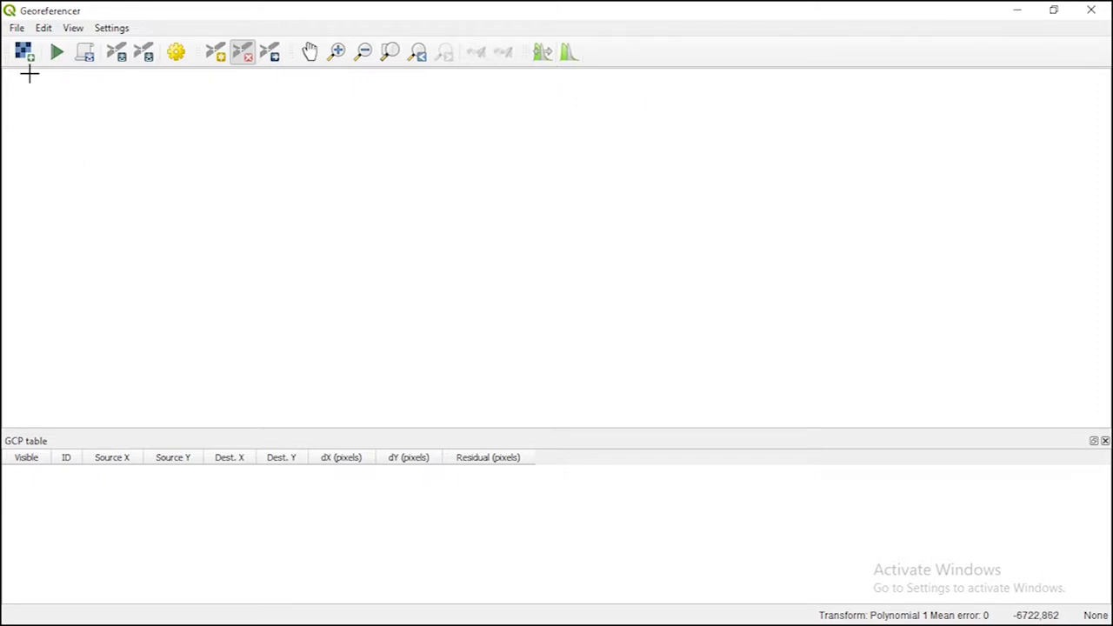
- Open the Igando2 image from the Georeferencing folder as the raster in the Georeferencer
{"action": "left_click", "coordinate": [18, 28]}
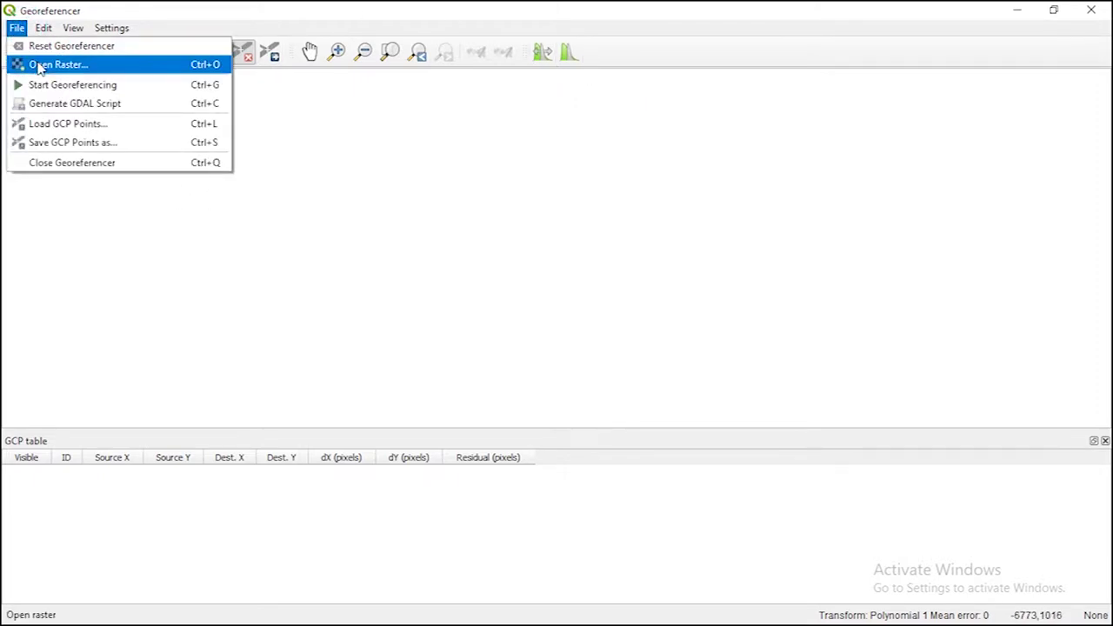
{"action": "left_click", "coordinate": [39, 66]}
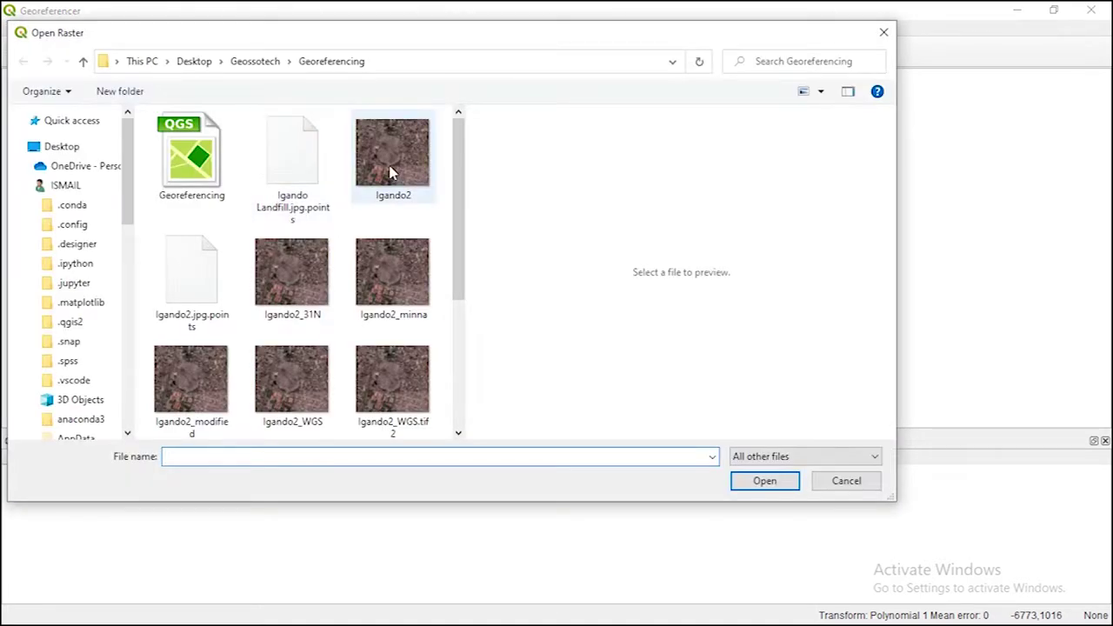
{"action": "left_click", "coordinate": [391, 170]}
{"action": "left_click", "coordinate": [763, 480]}
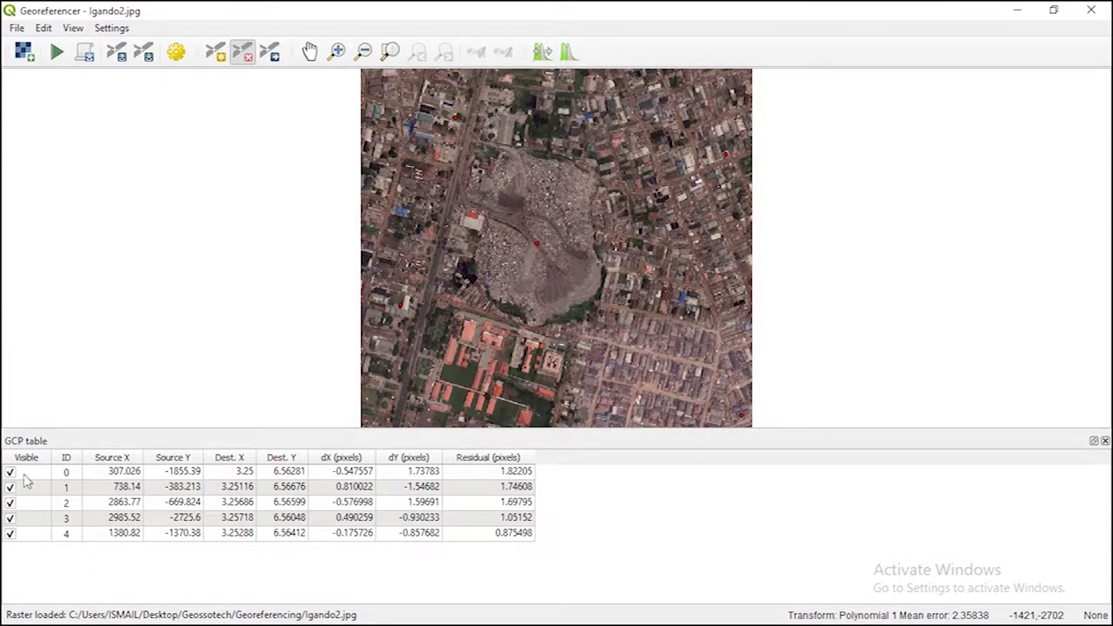
- Delete the loaded ground control points on the image's west side, landfill centre, northeast and southeast corner
{"action": "left_click", "coordinate": [243, 52]}
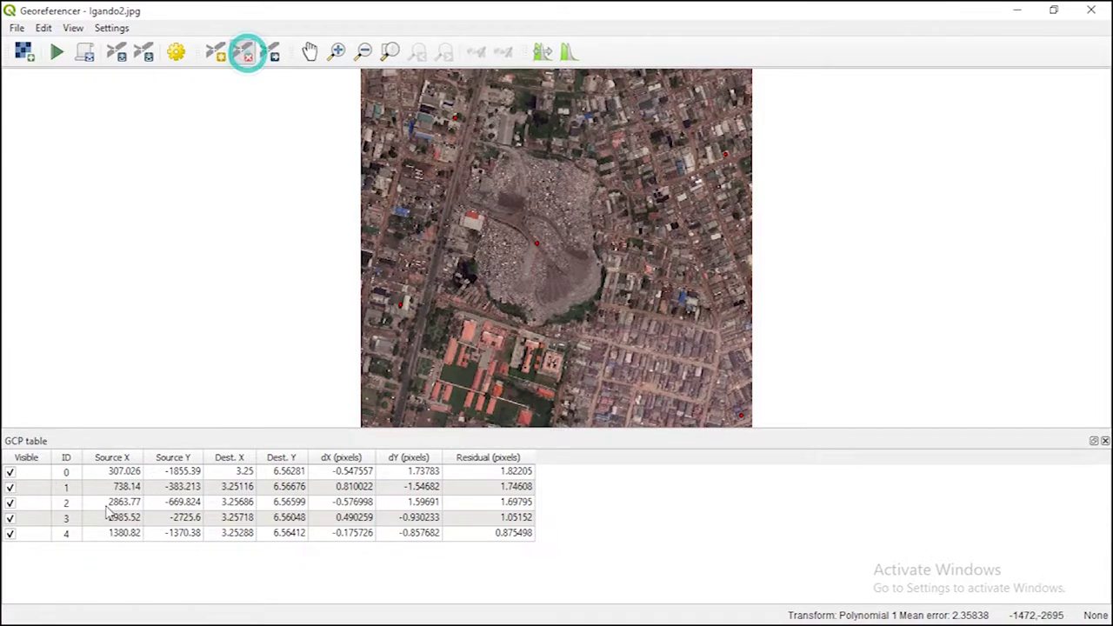
{"action": "left_click", "coordinate": [400, 304]}
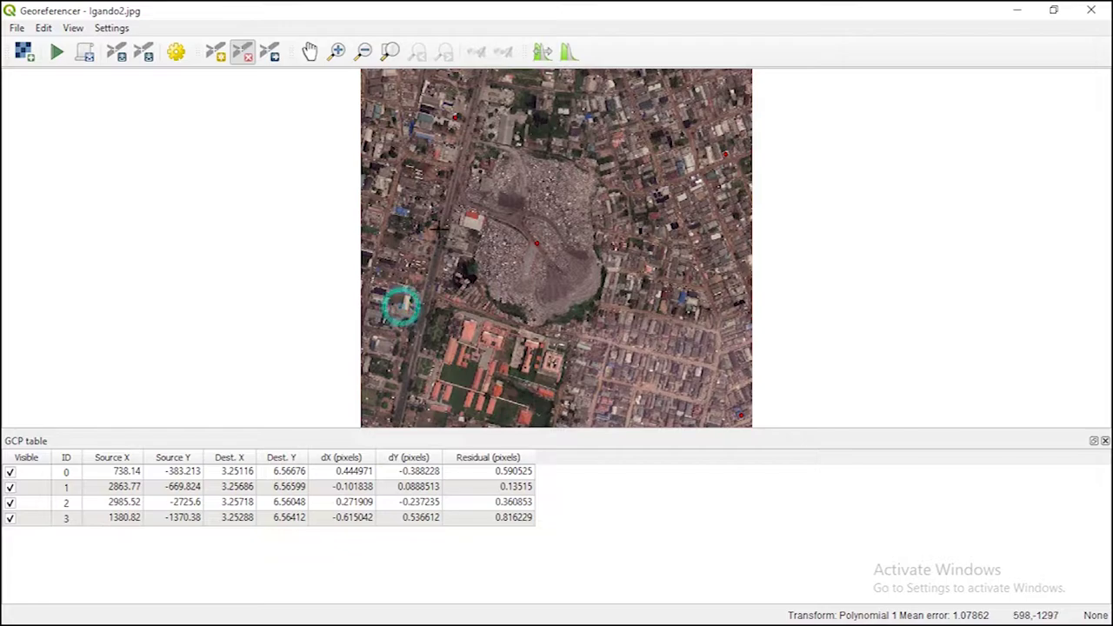
{"action": "left_click", "coordinate": [455, 116]}
{"action": "left_click", "coordinate": [536, 241]}
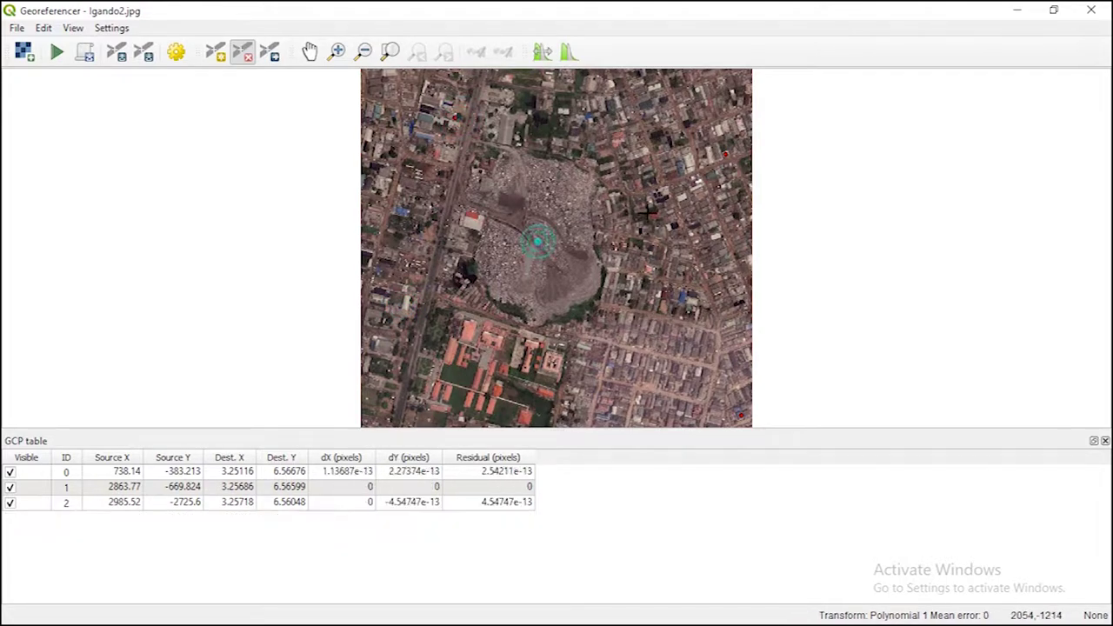
{"action": "left_click", "coordinate": [726, 155]}
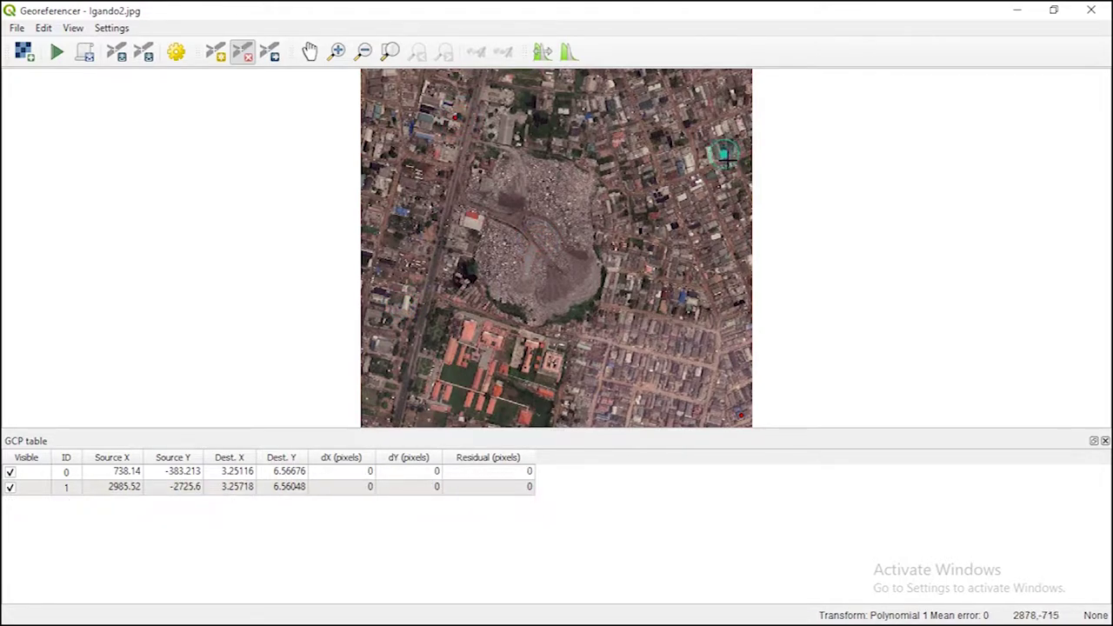
{"action": "left_click", "coordinate": [741, 414]}
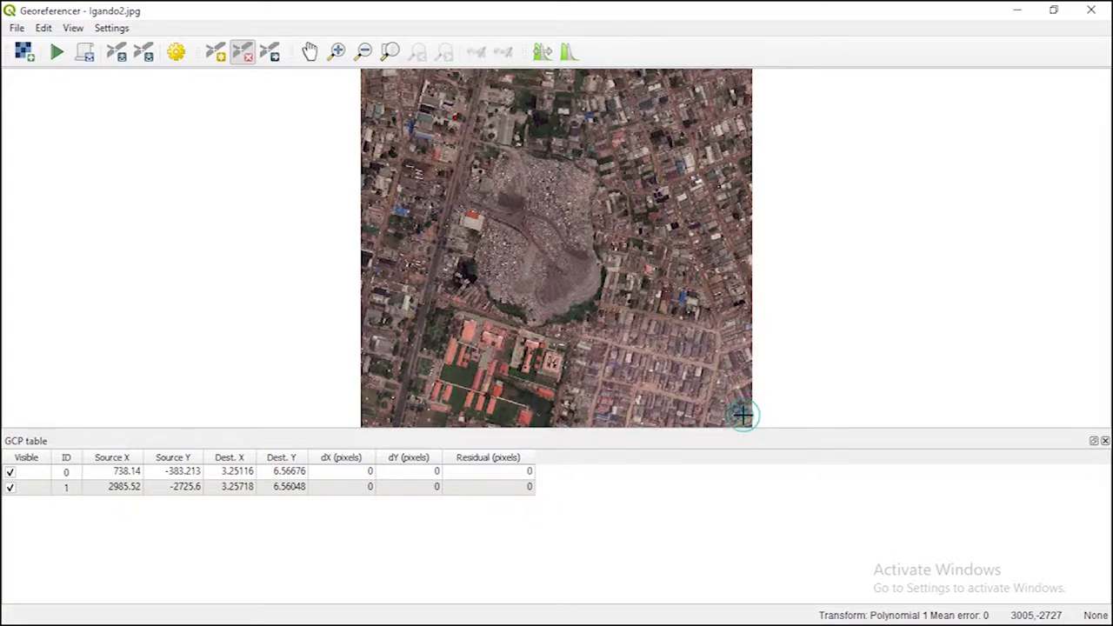
{"action": "left_click", "coordinate": [743, 415]}
{"action": "left_click", "coordinate": [741, 414]}
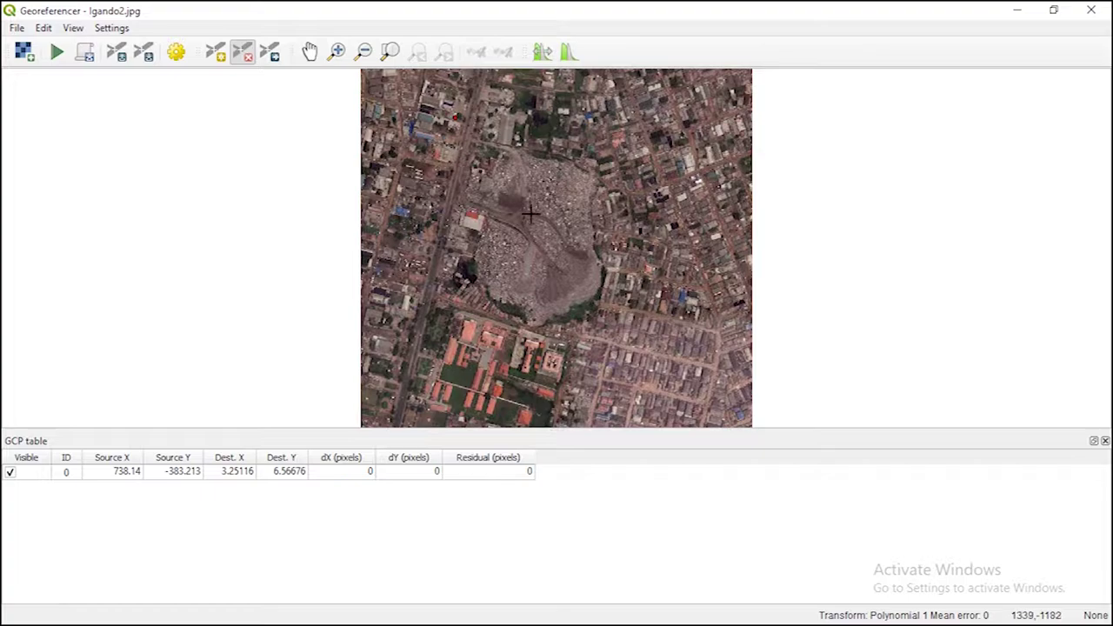
- Delete the remaining ground control point in the northwest part of the image to empty the GCP table
{"action": "scroll", "coordinate": [531, 214], "scroll_direction": "up", "scroll_amount": 3}
{"action": "scroll", "coordinate": [554, 374], "scroll_direction": "up", "scroll_amount": 2}
{"action": "left_click", "coordinate": [389, 52]}
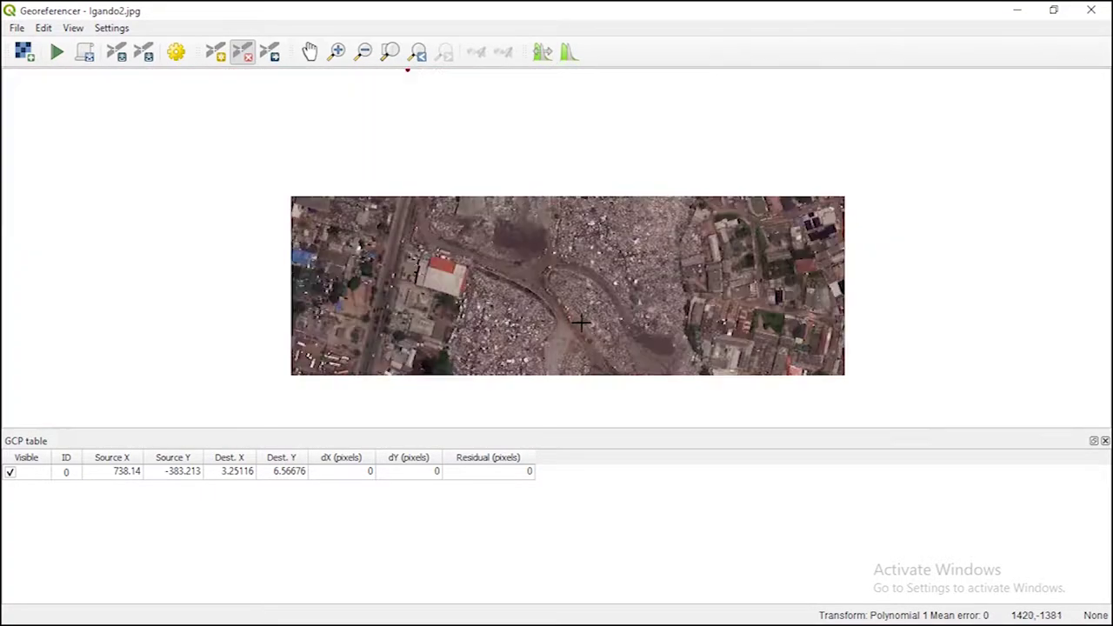
{"action": "left_click", "coordinate": [21, 466]}
{"action": "left_click", "coordinate": [42, 461]}
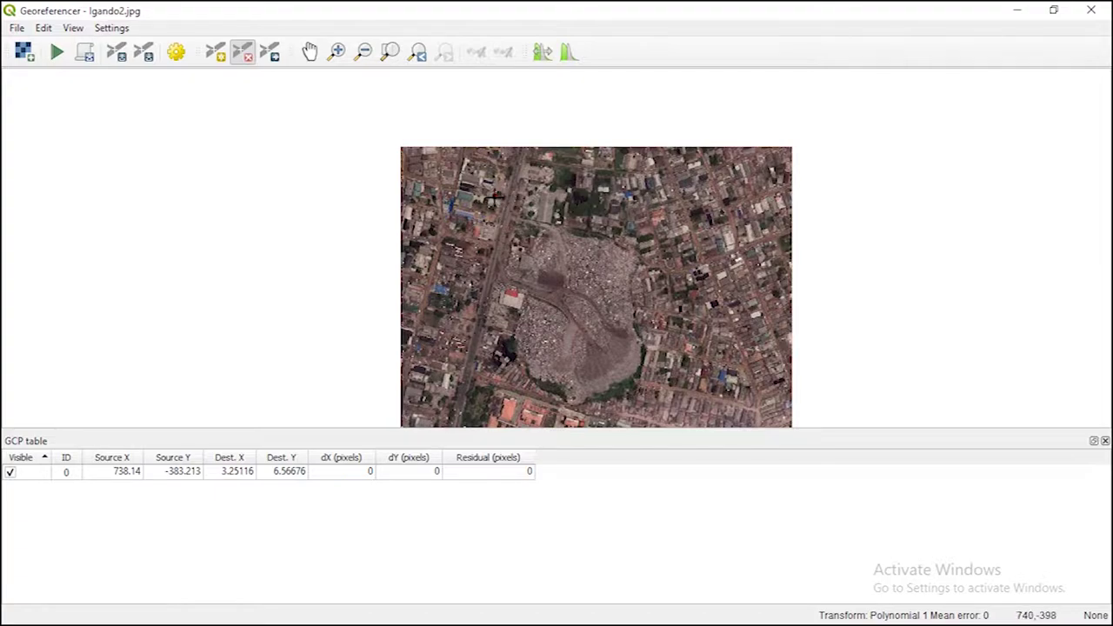
{"action": "left_click", "coordinate": [493, 195]}
- Add a ground control point on the small blue structure beside the long pale-roofed building, west of the main road
{"action": "scroll", "coordinate": [504, 197], "scroll_direction": "down", "scroll_amount": 2}
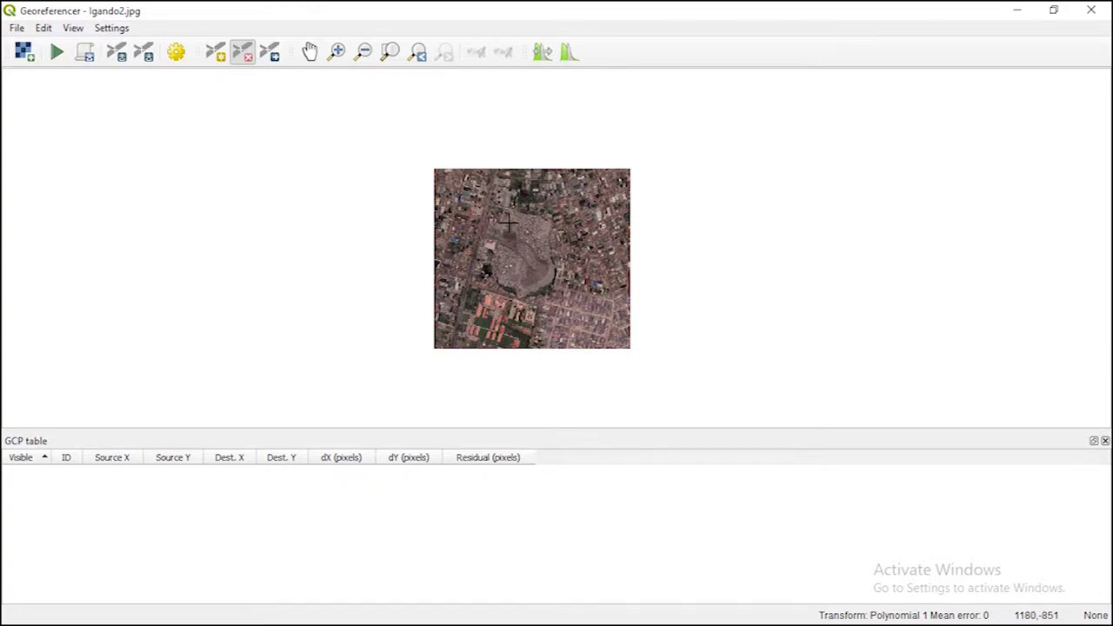
{"action": "scroll", "coordinate": [547, 217], "scroll_direction": "up", "scroll_amount": 1}
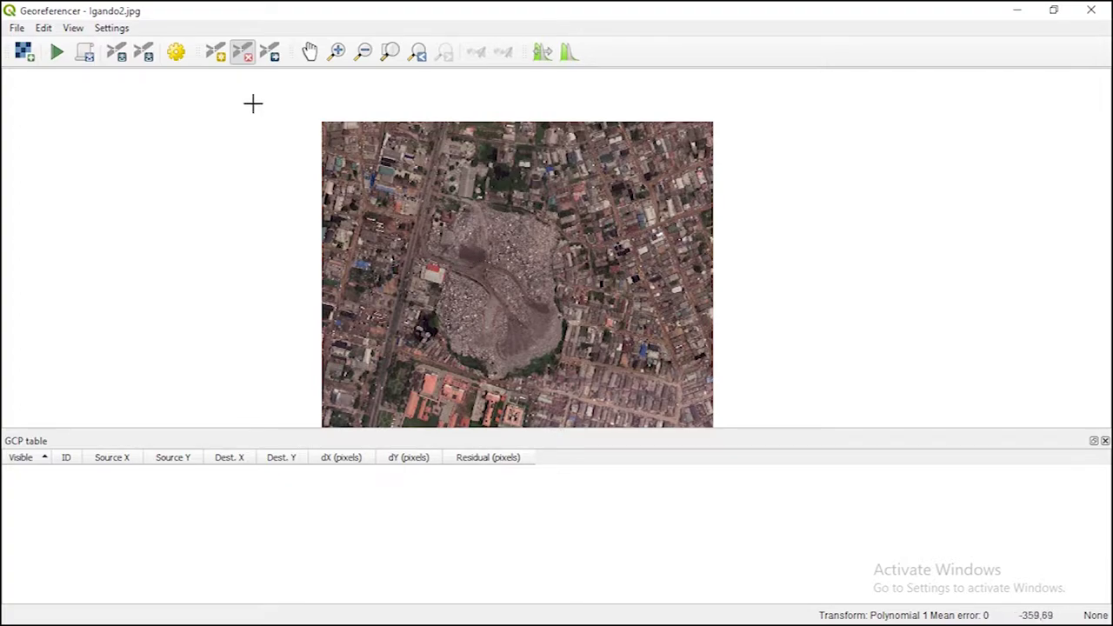
{"action": "left_click", "coordinate": [216, 53]}
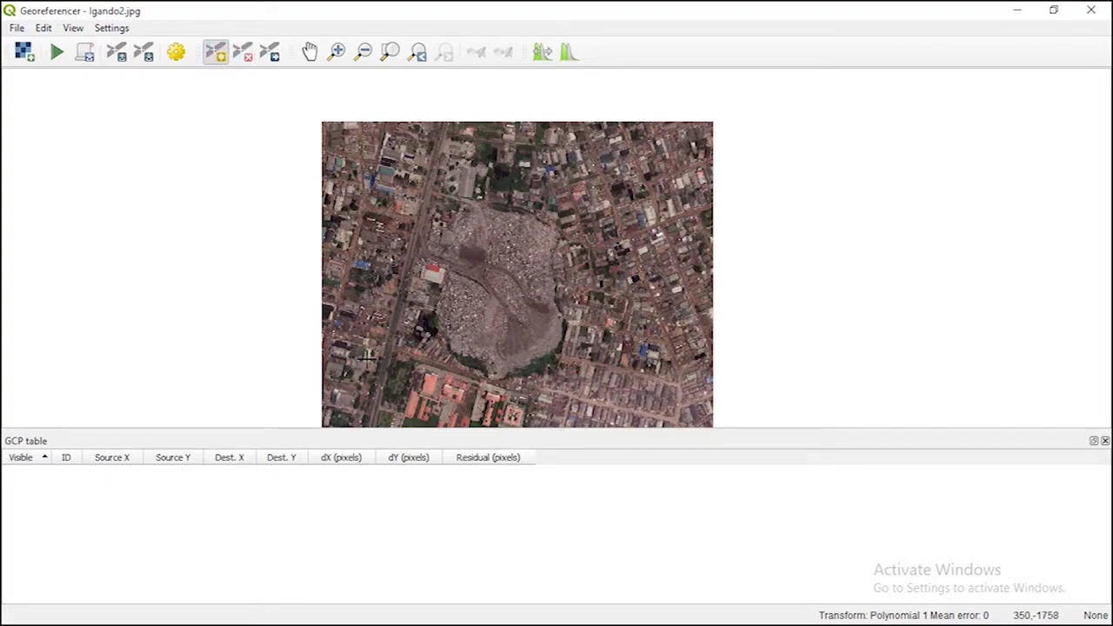
{"action": "scroll", "coordinate": [369, 357], "scroll_direction": "up", "scroll_amount": 1}
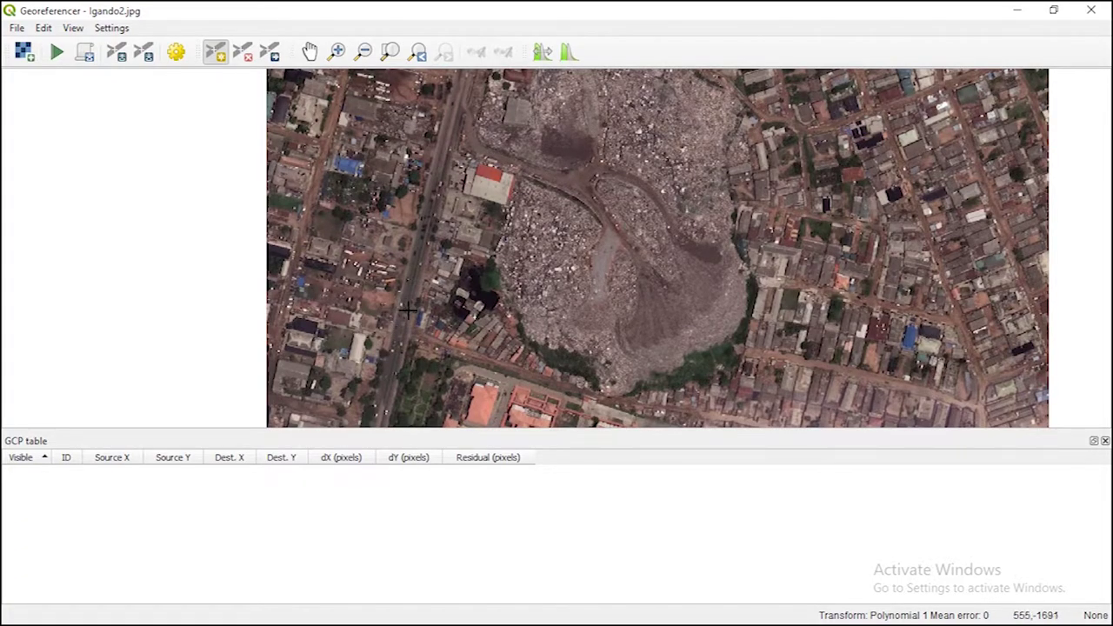
{"action": "scroll", "coordinate": [433, 296], "scroll_direction": "down", "scroll_amount": 1}
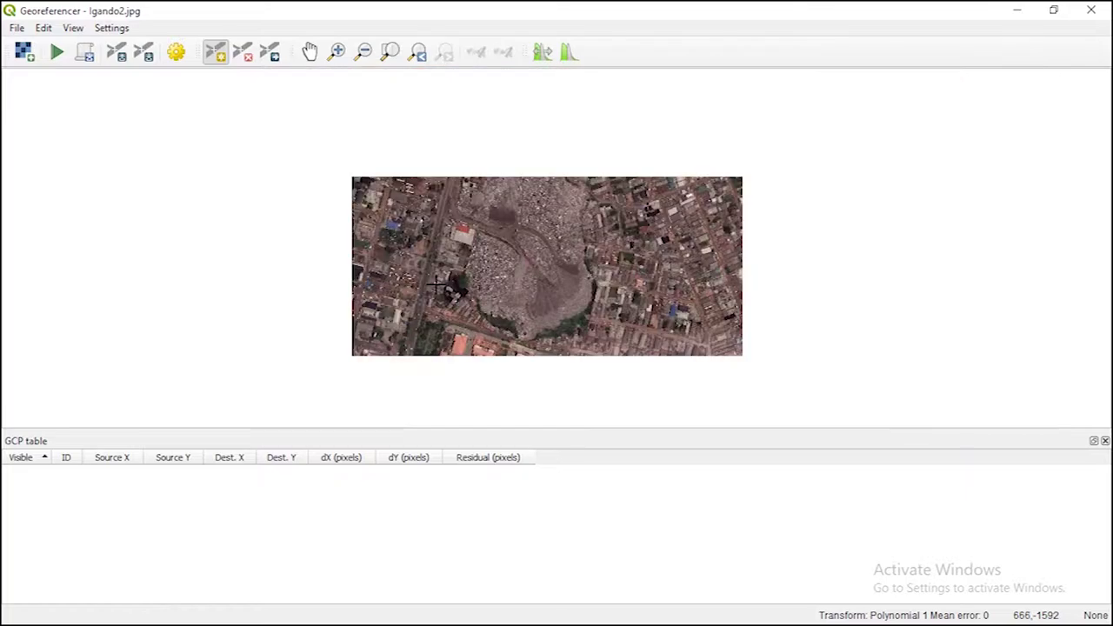
{"action": "scroll", "coordinate": [418, 310], "scroll_direction": "up", "scroll_amount": 2}
{"action": "scroll", "coordinate": [409, 313], "scroll_direction": "down", "scroll_amount": 1}
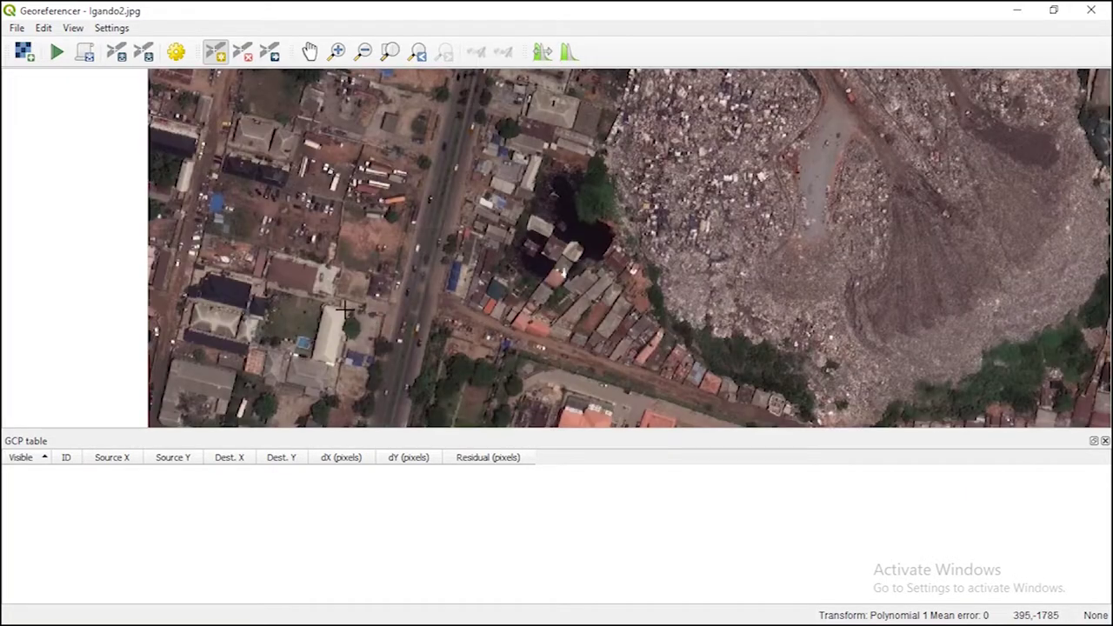
{"action": "scroll", "coordinate": [323, 335], "scroll_direction": "down", "scroll_amount": 1}
{"action": "scroll", "coordinate": [304, 339], "scroll_direction": "up", "scroll_amount": 1}
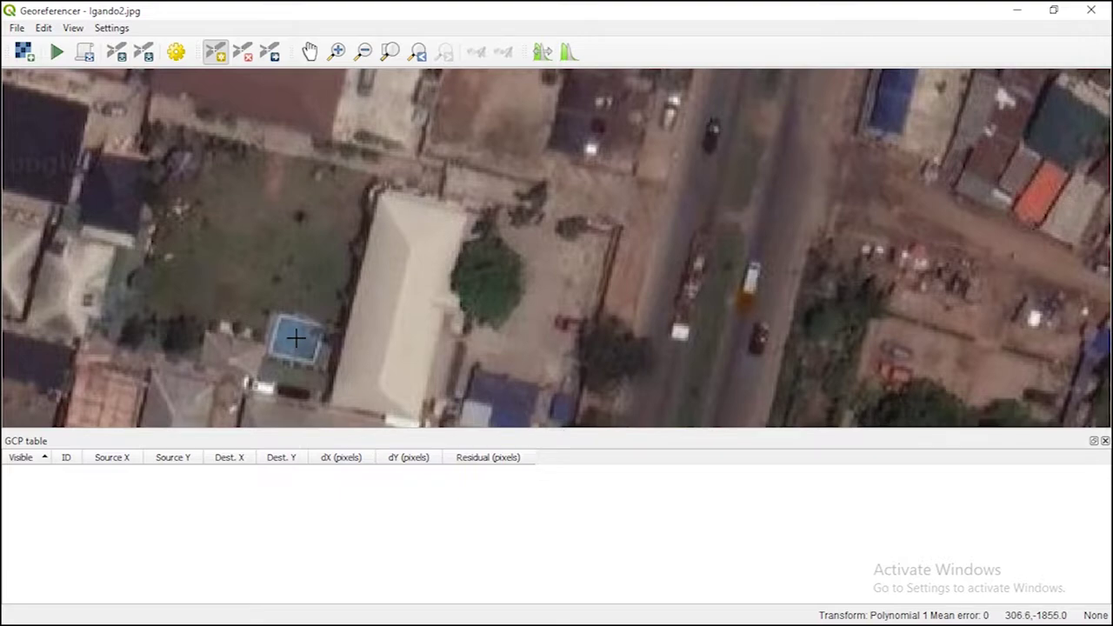
{"action": "left_click", "coordinate": [296, 338]}
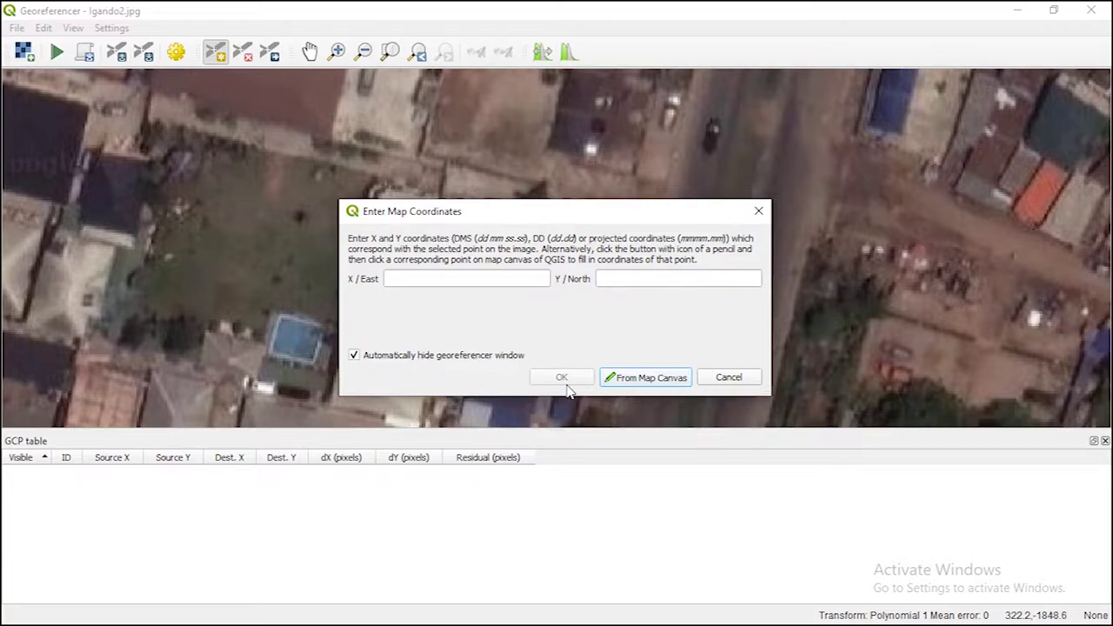
- Assign the point's map coordinates from the map canvas by zooming to Image Boundary and picking the same blue structure on Google Satellite
{"action": "left_click", "coordinate": [653, 386]}
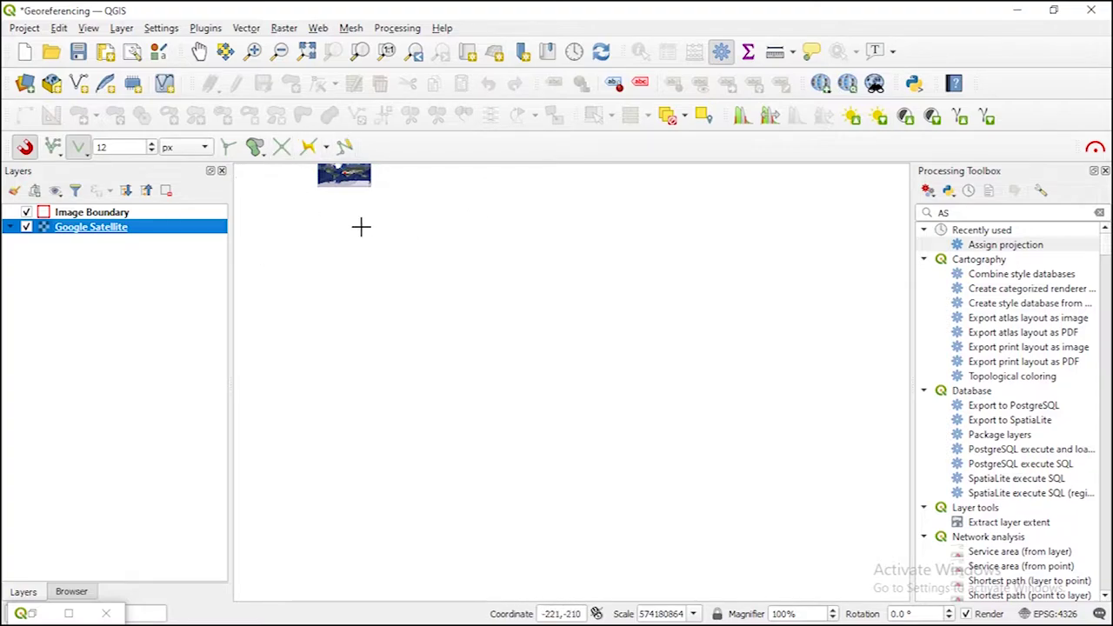
{"action": "right_click", "coordinate": [88, 218]}
{"action": "left_click", "coordinate": [100, 220]}
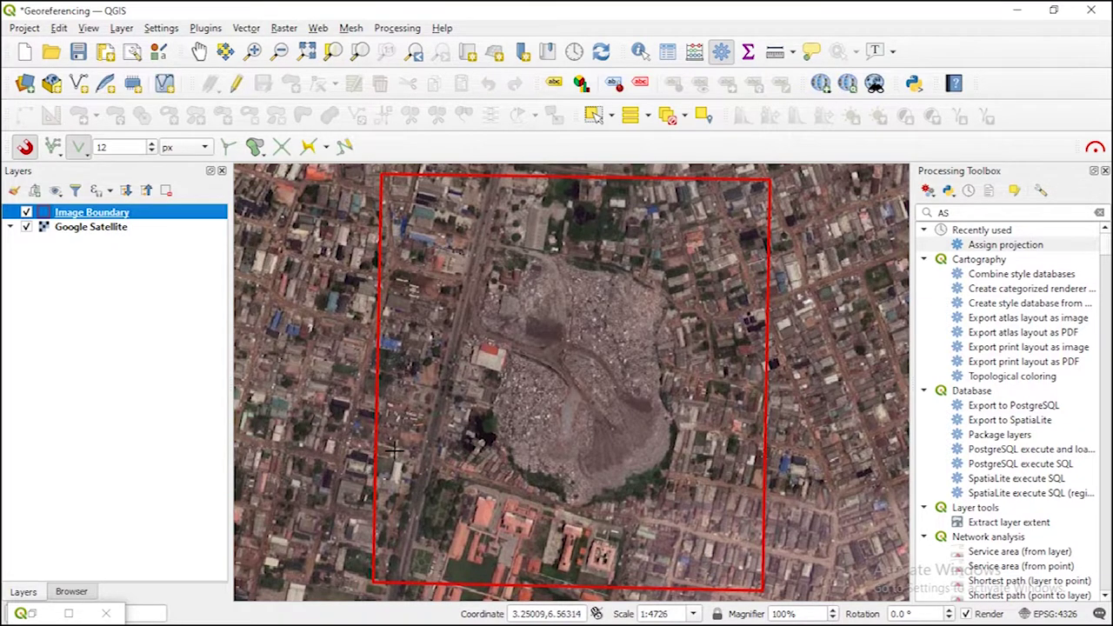
{"action": "scroll", "coordinate": [397, 470], "scroll_direction": "up", "scroll_amount": 1}
{"action": "scroll", "coordinate": [411, 472], "scroll_direction": "up", "scroll_amount": 1}
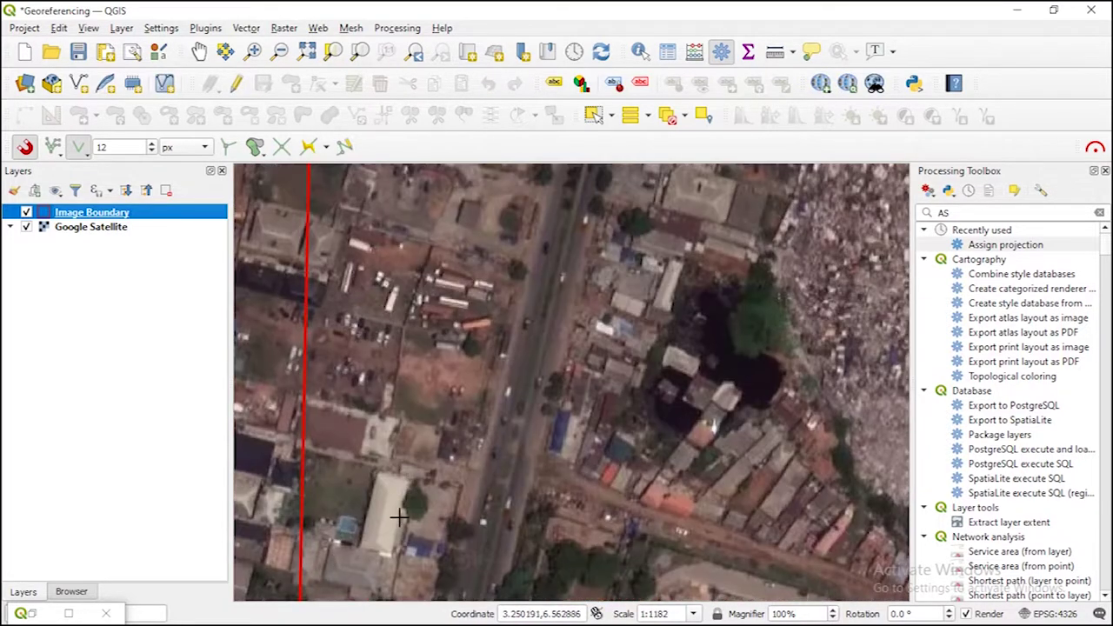
{"action": "scroll", "coordinate": [346, 530], "scroll_direction": "up", "scroll_amount": 1}
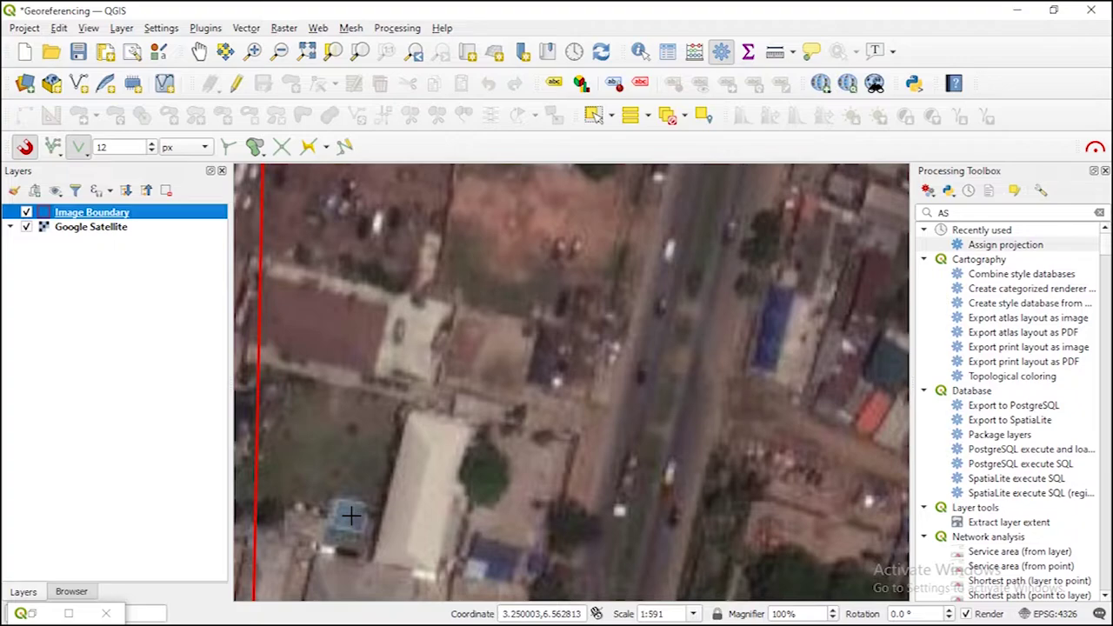
{"action": "left_click", "coordinate": [346, 515]}
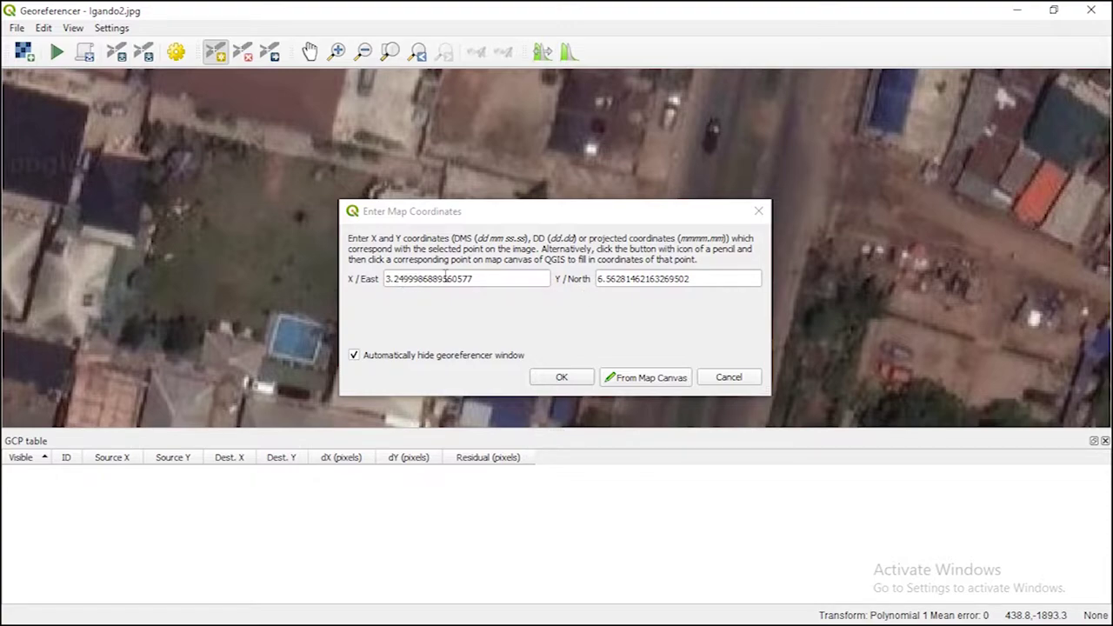
{"action": "left_click", "coordinate": [572, 381]}
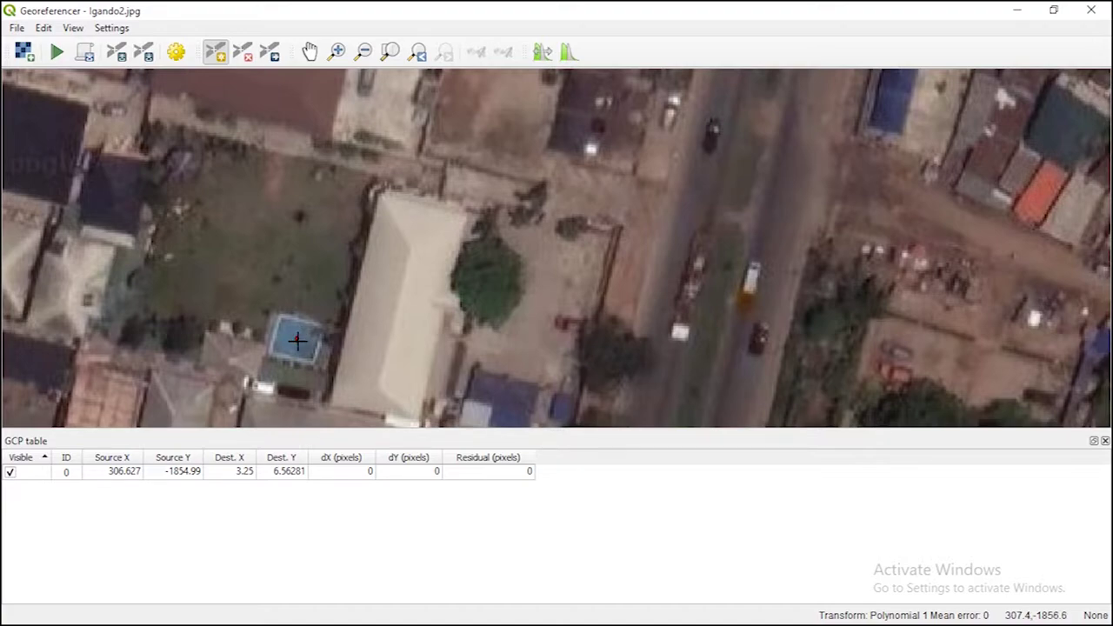
- Add a ground control point on the small blue roof north of the car park, west of the main road in the image's northwest
{"action": "scroll", "coordinate": [374, 256], "scroll_direction": "down", "scroll_amount": 1}
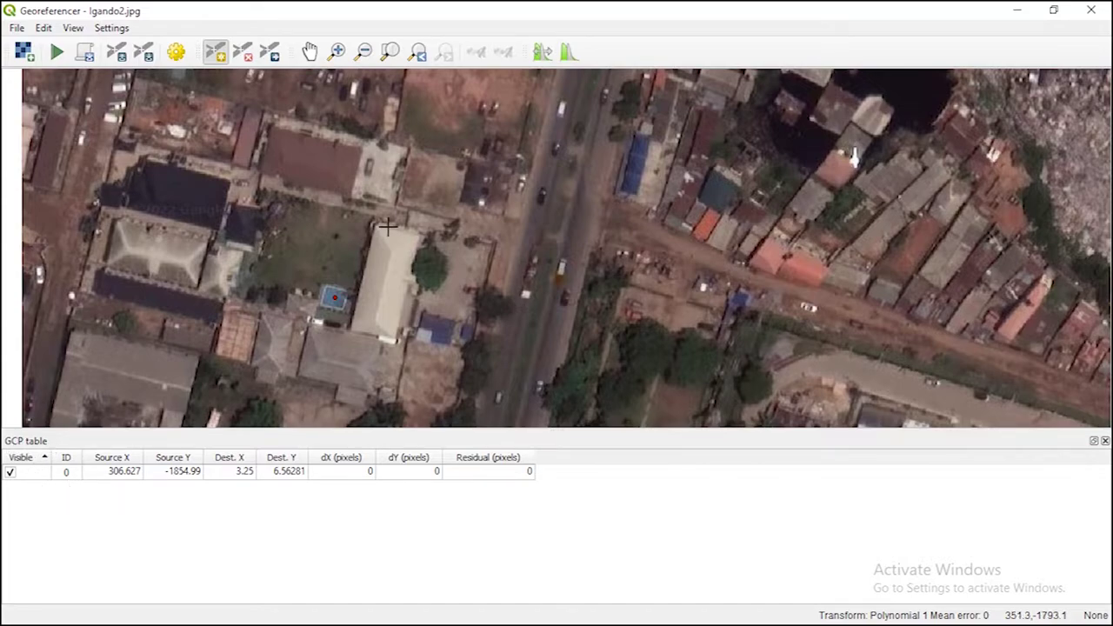
{"action": "scroll", "coordinate": [388, 228], "scroll_direction": "up", "scroll_amount": 1}
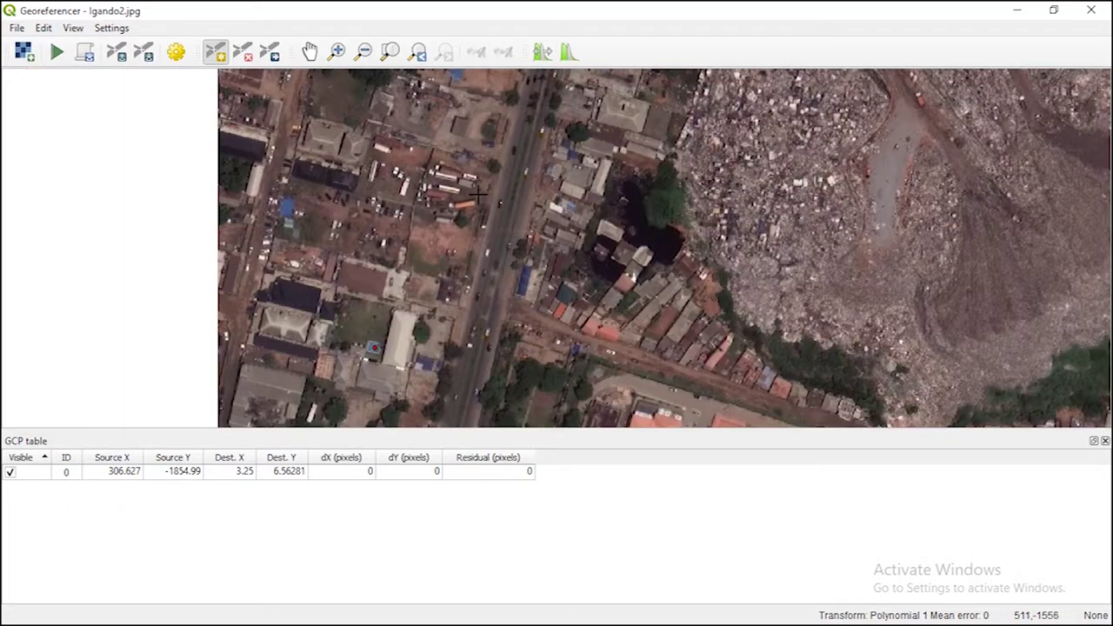
{"action": "scroll", "coordinate": [461, 192], "scroll_direction": "up", "scroll_amount": 1}
{"action": "scroll", "coordinate": [476, 184], "scroll_direction": "down", "scroll_amount": 2}
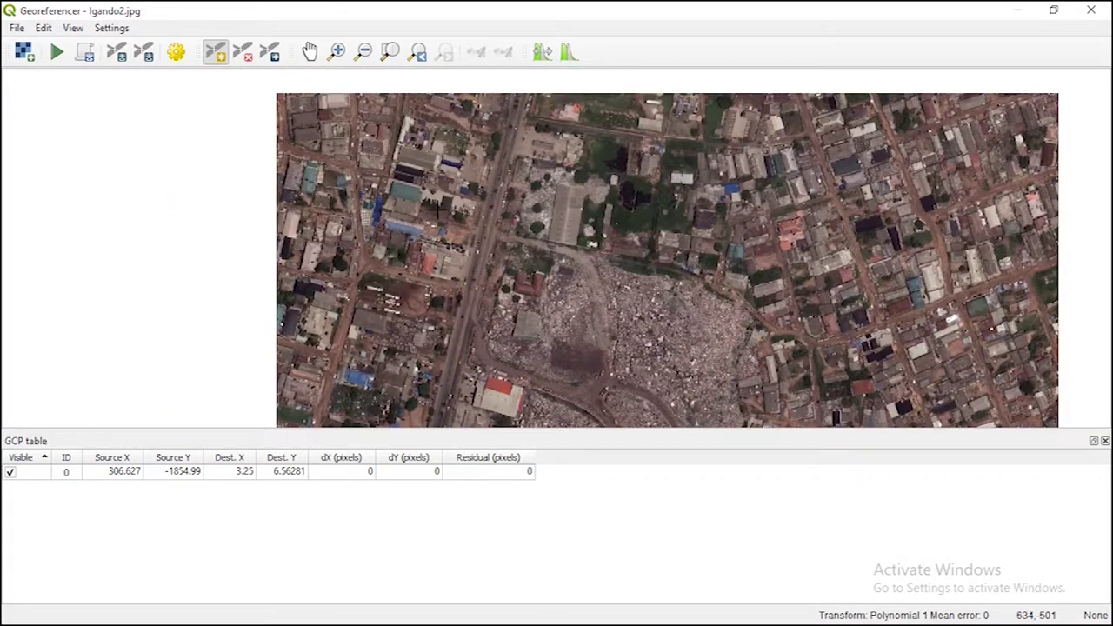
{"action": "left_click_drag", "start_coordinate": [439, 207], "coordinate": [461, 315]}
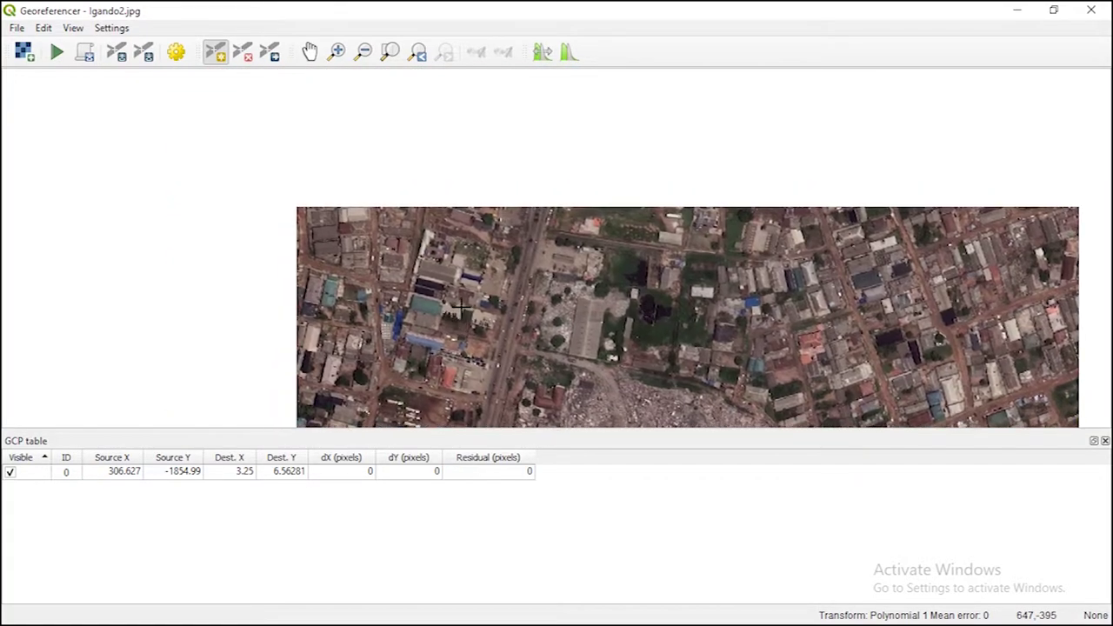
{"action": "scroll", "coordinate": [505, 228], "scroll_direction": "up", "scroll_amount": 2}
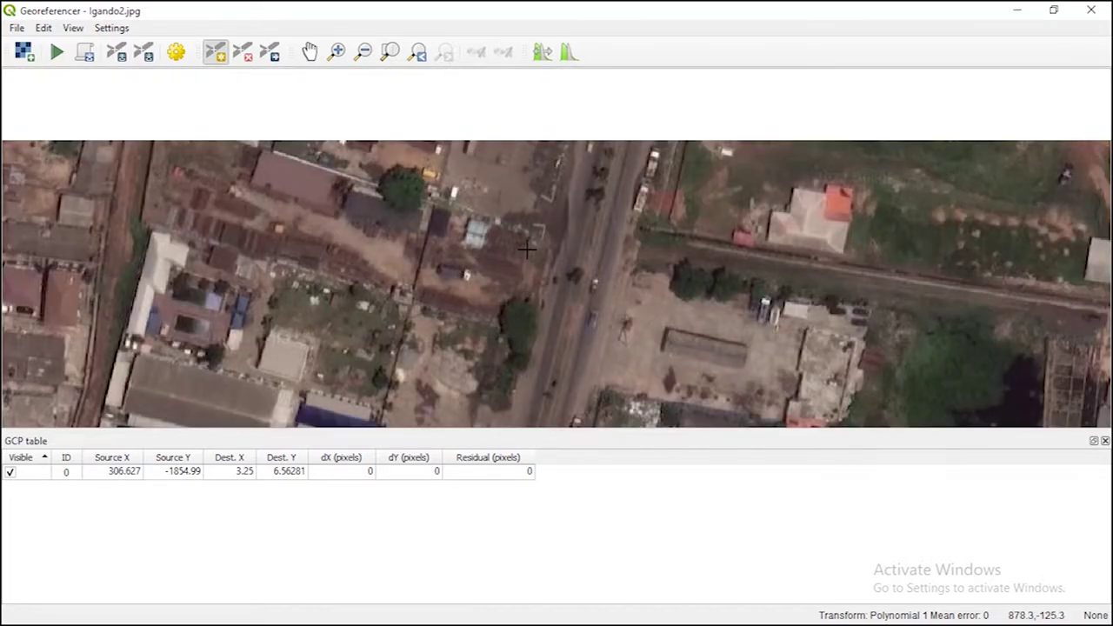
{"action": "left_click_drag", "start_coordinate": [527, 250], "coordinate": [502, 343]}
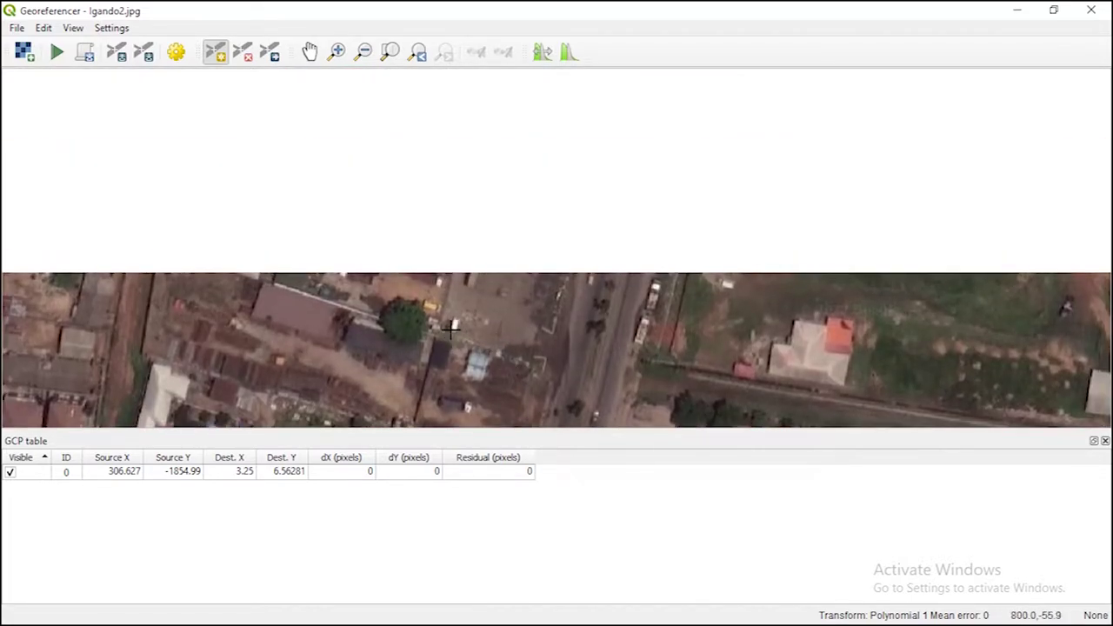
{"action": "scroll", "coordinate": [478, 341], "scroll_direction": "down", "scroll_amount": 1}
{"action": "left_click_drag", "start_coordinate": [485, 368], "coordinate": [442, 291]}
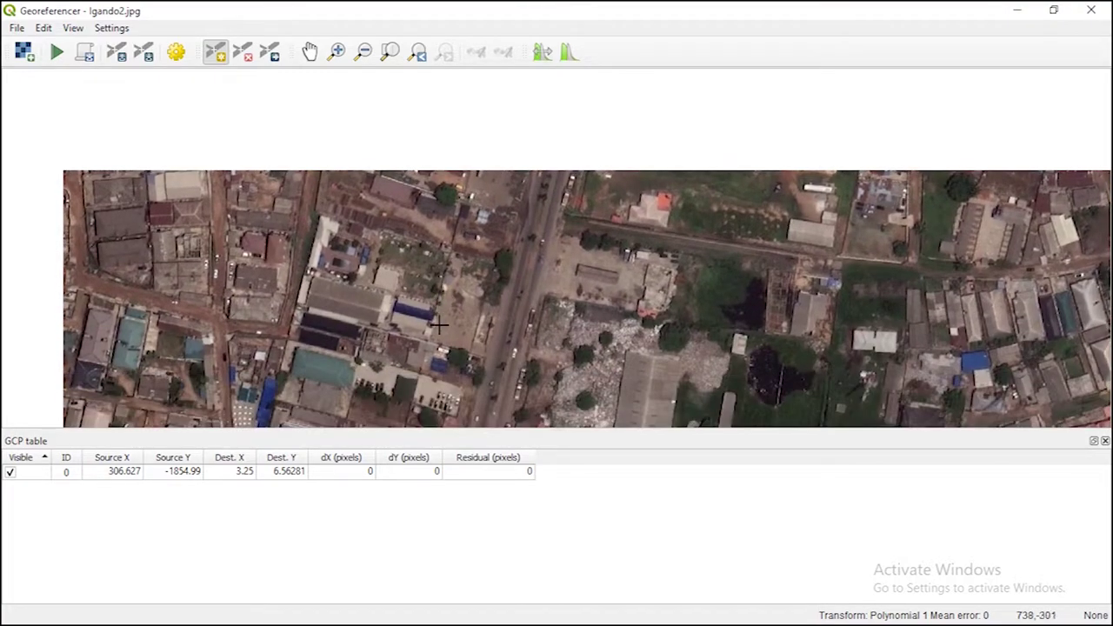
{"action": "scroll", "coordinate": [439, 370], "scroll_direction": "up", "scroll_amount": 1}
{"action": "left_click_drag", "start_coordinate": [444, 405], "coordinate": [440, 310]}
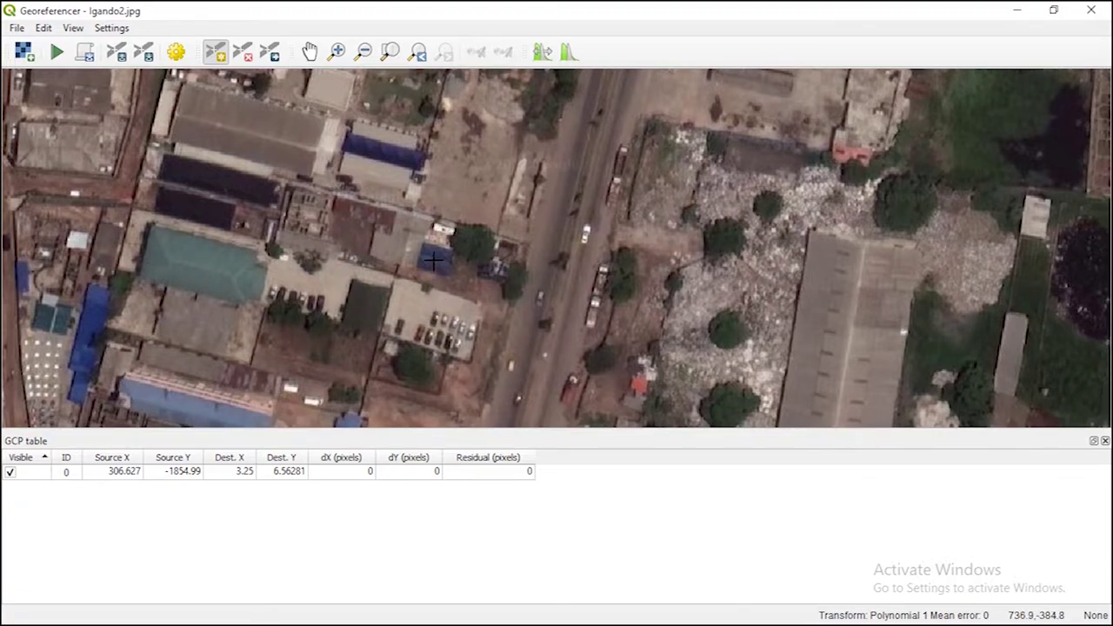
{"action": "left_click", "coordinate": [434, 257]}
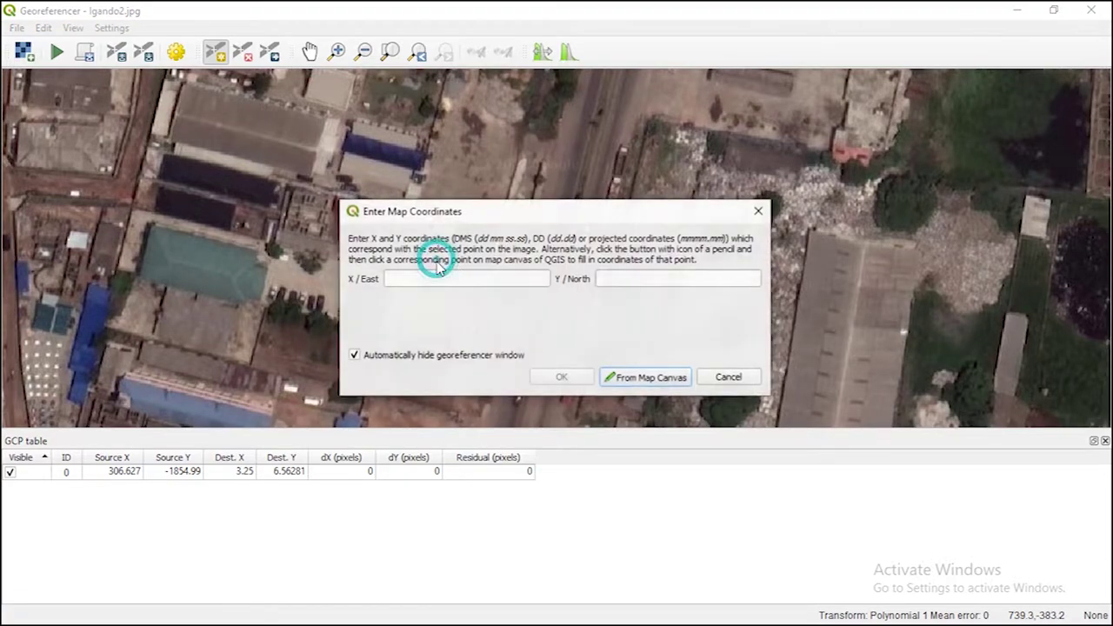
- Assign the point's map coordinates from the map canvas by picking the same small blue roof north of the car park on Google Satellite
{"action": "left_click", "coordinate": [650, 380]}
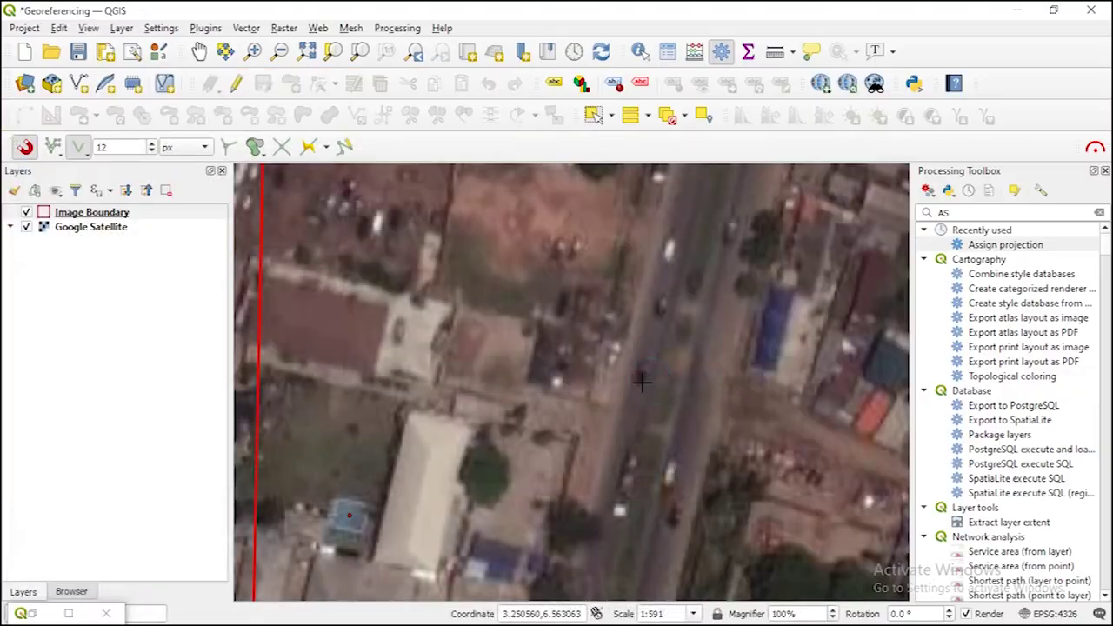
{"action": "scroll", "coordinate": [545, 362], "scroll_direction": "down", "scroll_amount": 2}
{"action": "left_click_drag", "start_coordinate": [561, 303], "coordinate": [567, 341]}
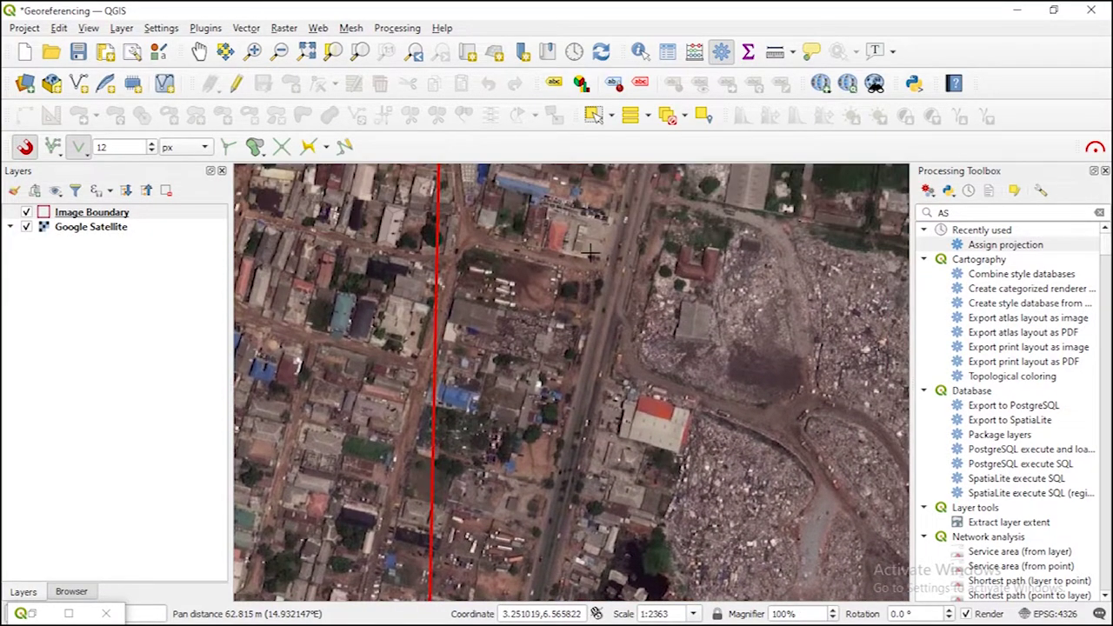
{"action": "left_click_drag", "start_coordinate": [595, 233], "coordinate": [592, 304]}
{"action": "scroll", "coordinate": [614, 219], "scroll_direction": "up", "scroll_amount": 1}
{"action": "left_click_drag", "start_coordinate": [614, 220], "coordinate": [567, 352]}
{"action": "scroll", "coordinate": [567, 352], "scroll_direction": "up", "scroll_amount": 1}
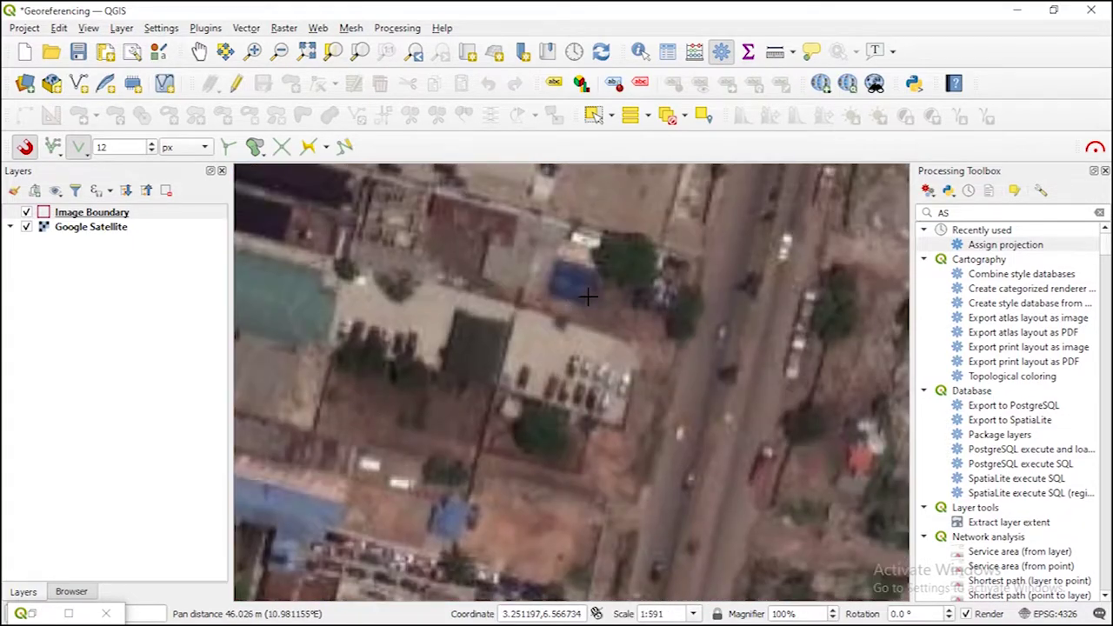
{"action": "left_click", "coordinate": [573, 280]}
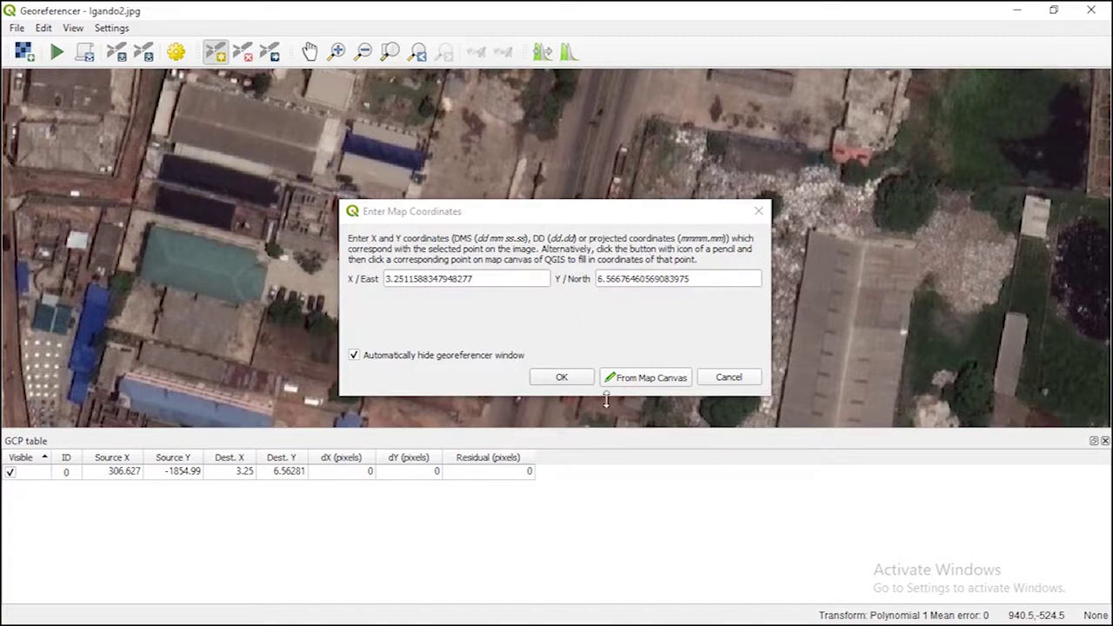
{"action": "left_click", "coordinate": [562, 379]}
- Add a ground control point on the white roof east of the blue and teal roofs, near the road junction in the image's northeast
{"action": "scroll", "coordinate": [379, 265], "scroll_direction": "down", "scroll_amount": 5}
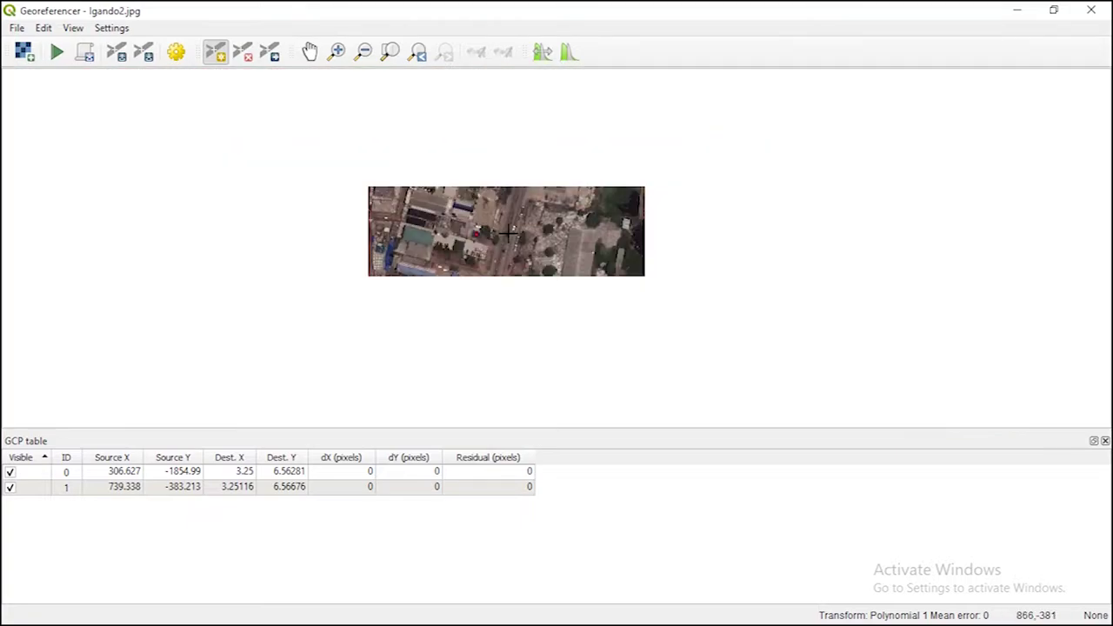
{"action": "scroll", "coordinate": [704, 253], "scroll_direction": "down", "scroll_amount": 2}
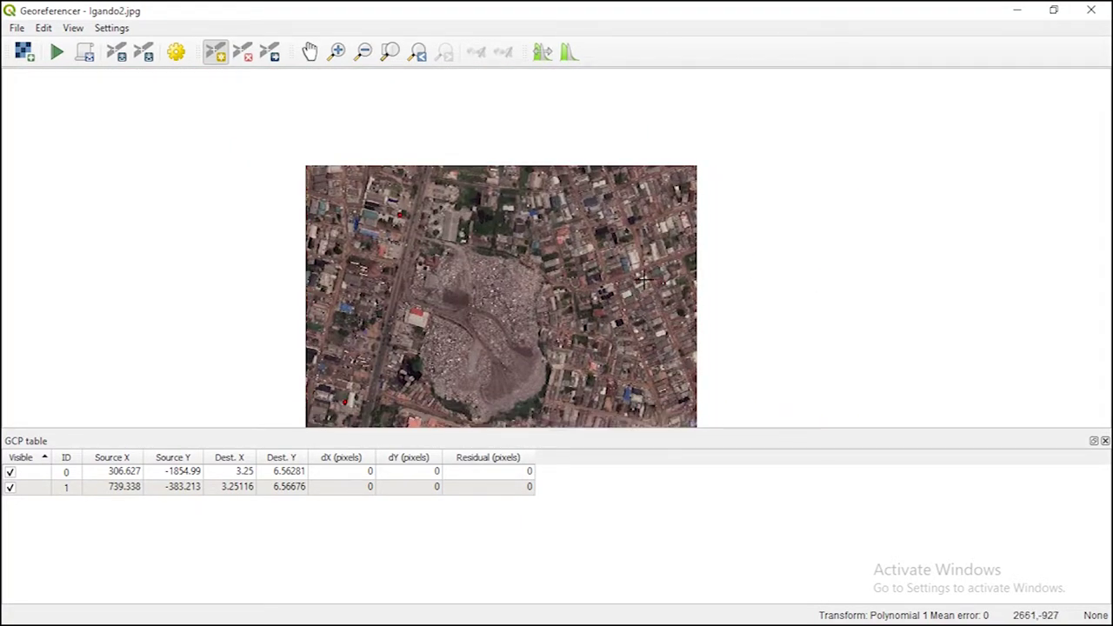
{"action": "scroll", "coordinate": [643, 274], "scroll_direction": "up", "scroll_amount": 1}
{"action": "scroll", "coordinate": [682, 273], "scroll_direction": "up", "scroll_amount": 1}
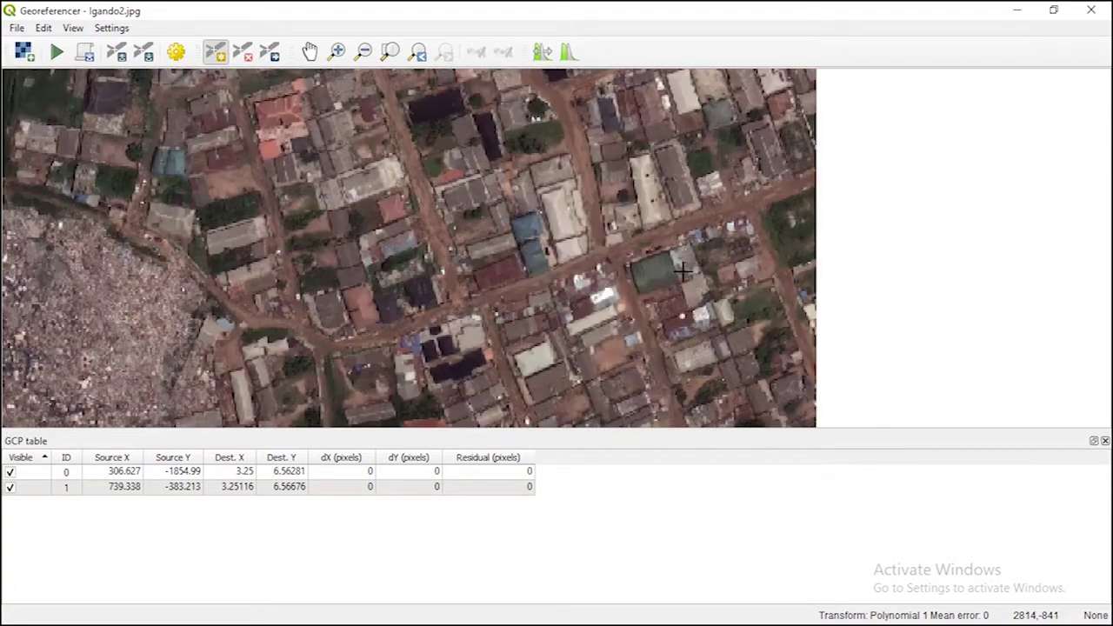
{"action": "scroll", "coordinate": [567, 244], "scroll_direction": "up", "scroll_amount": 1}
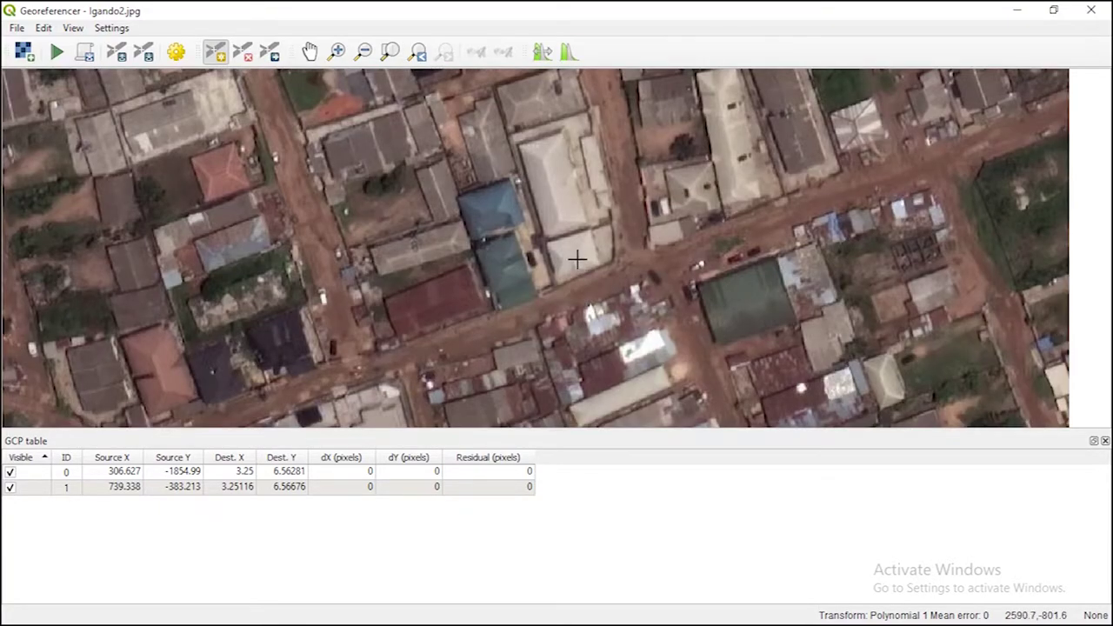
{"action": "left_click", "coordinate": [572, 253]}
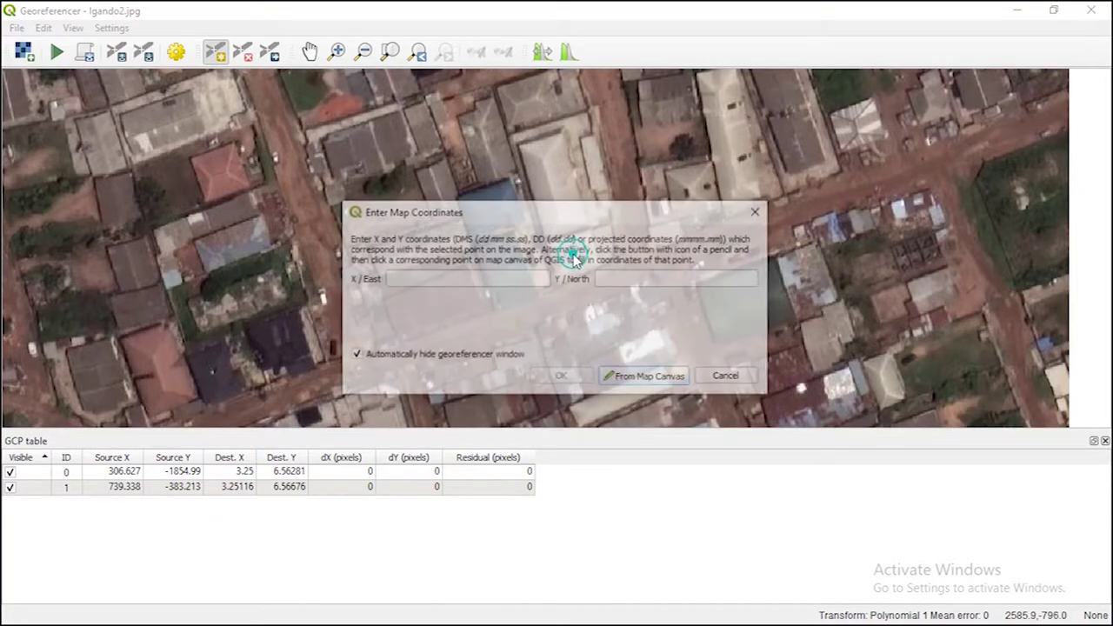
- Assign the point's map coordinates from the map canvas by picking the same white roof beside the teal roof on Google Satellite
{"action": "left_click", "coordinate": [643, 379]}
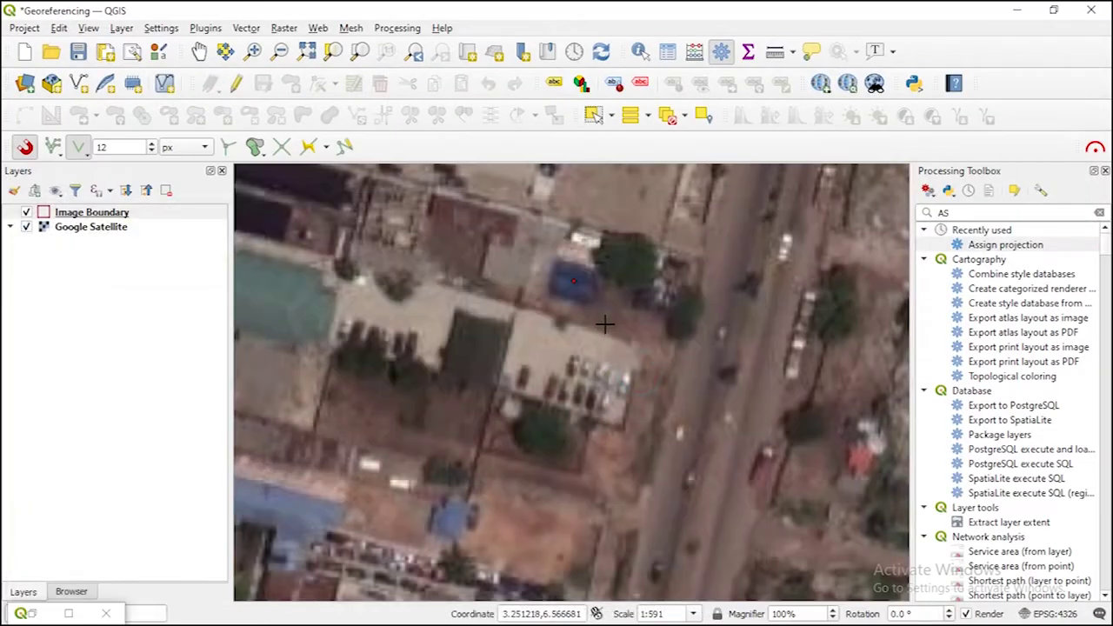
{"action": "scroll", "coordinate": [608, 339], "scroll_direction": "down", "scroll_amount": 2}
{"action": "scroll", "coordinate": [682, 387], "scroll_direction": "up", "scroll_amount": 1}
{"action": "left_click_drag", "start_coordinate": [683, 387], "coordinate": [559, 303]}
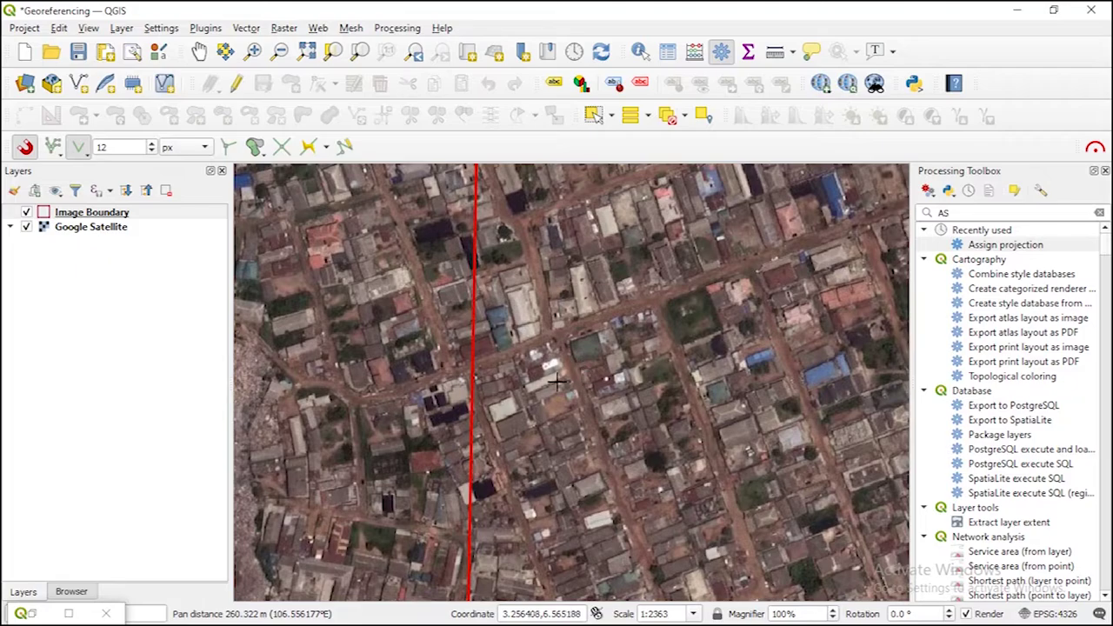
{"action": "scroll", "coordinate": [540, 364], "scroll_direction": "up", "scroll_amount": 2}
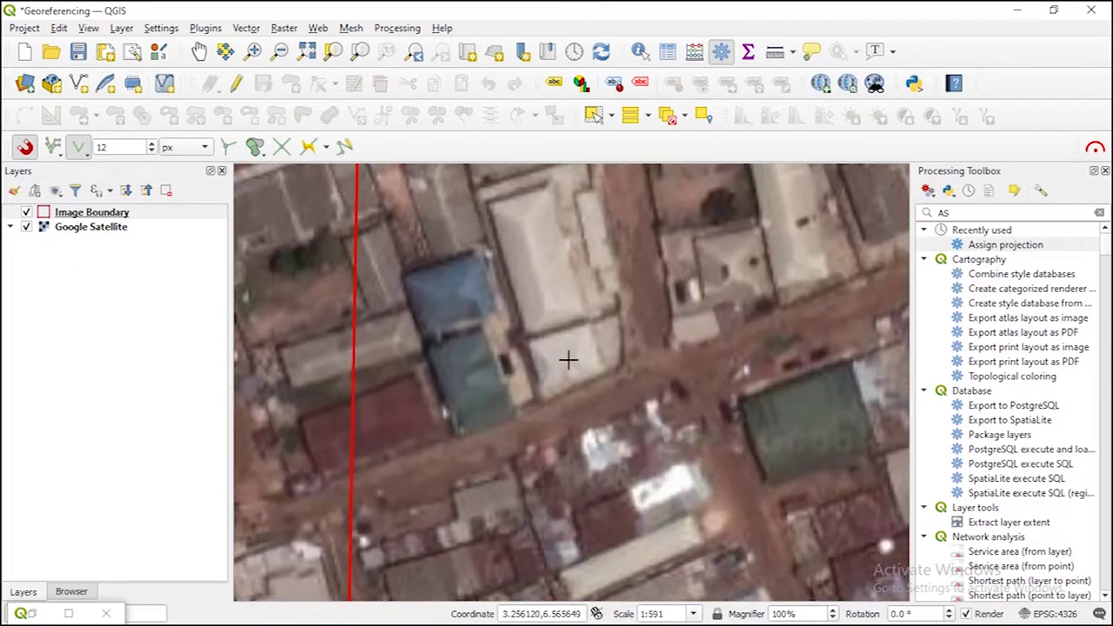
{"action": "left_click", "coordinate": [567, 359]}
{"action": "left_click", "coordinate": [566, 374]}
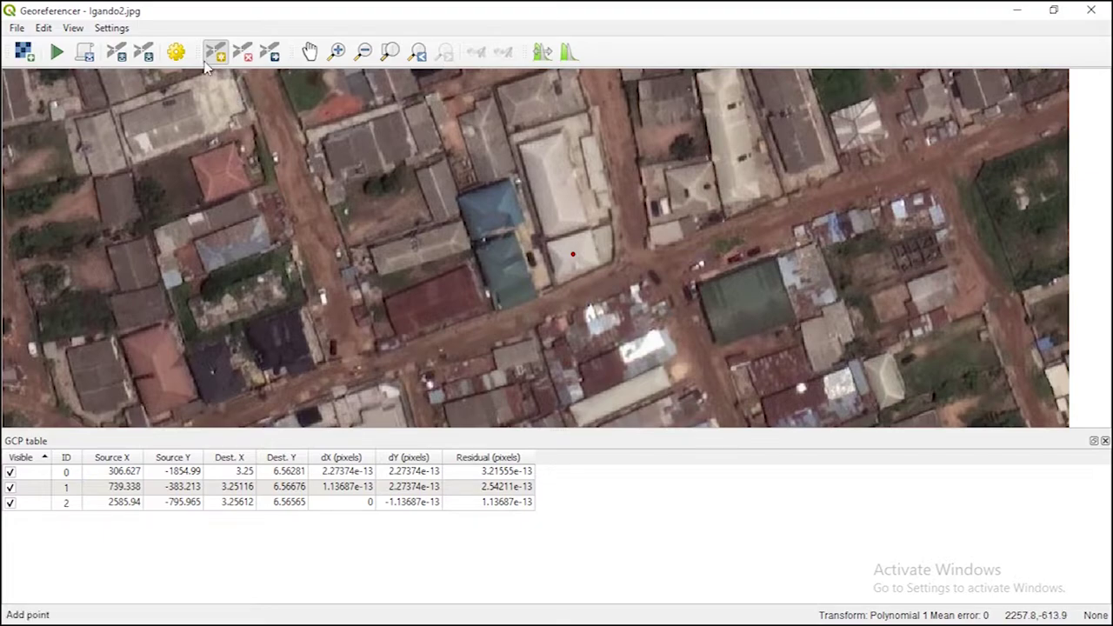
- Try to add a ground control point on the smaller, northern blue roof in the image's southeast corner
{"action": "scroll", "coordinate": [469, 275], "scroll_direction": "down", "scroll_amount": 3}
{"action": "scroll", "coordinate": [469, 276], "scroll_direction": "up", "scroll_amount": 3}
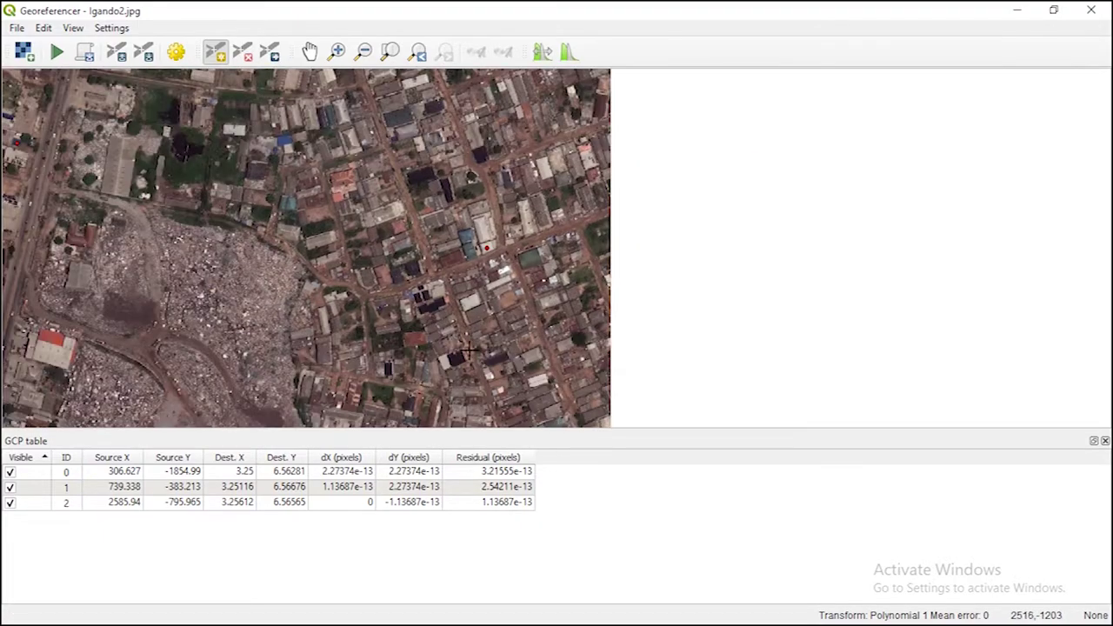
{"action": "key", "text": "Down"}
{"action": "key", "text": "Down"}
{"action": "key", "text": "Down"}
{"action": "key", "text": "Down"}
{"action": "key", "text": "Up"}
{"action": "key", "text": "Up"}
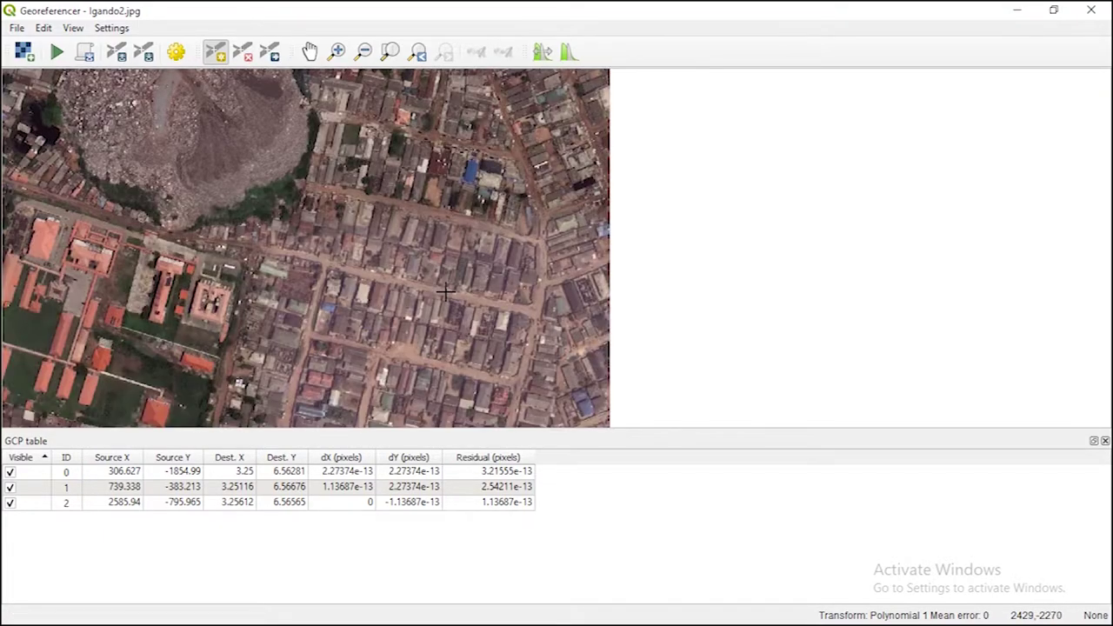
{"action": "key", "text": "Down"}
{"action": "key", "text": "Down"}
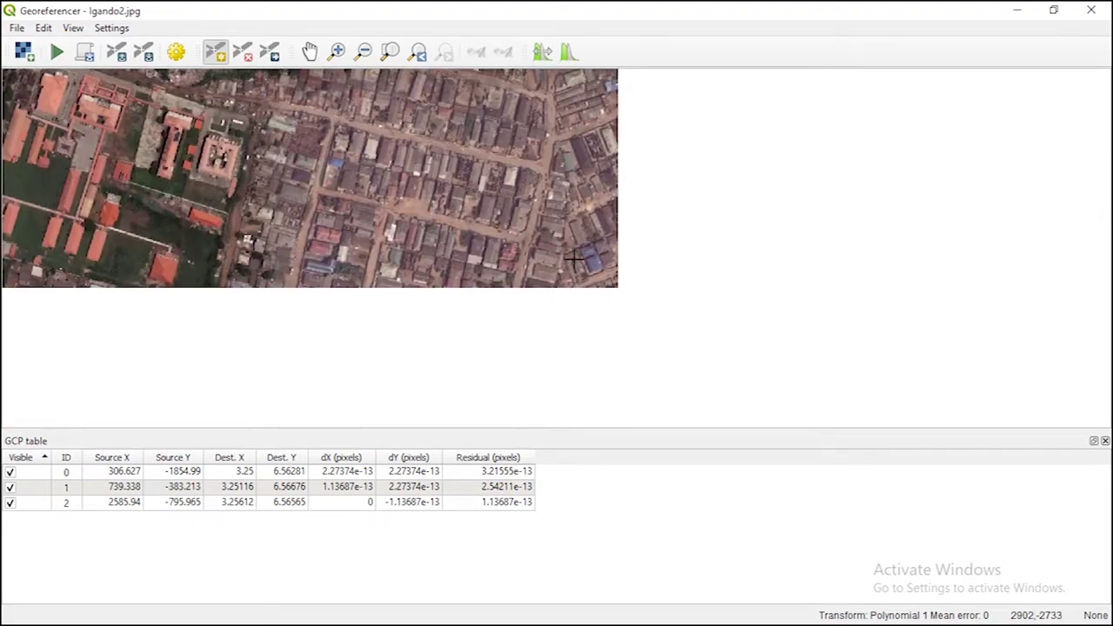
{"action": "scroll", "coordinate": [556, 295], "scroll_direction": "up", "scroll_amount": 3}
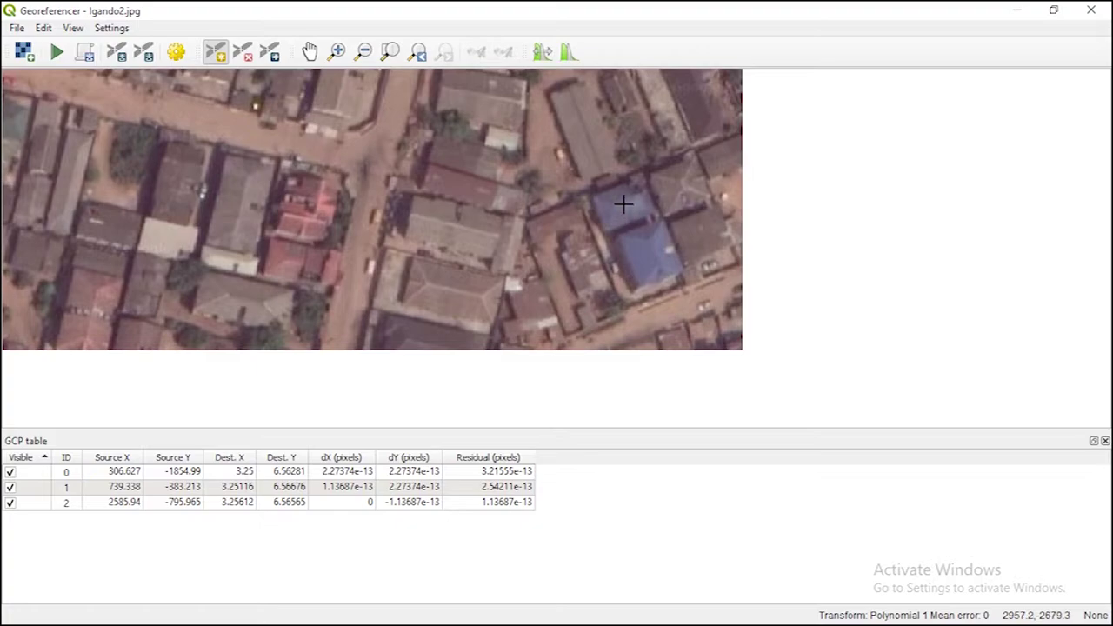
{"action": "left_click", "coordinate": [626, 205]}
- Locate the same pair of blue roofs on Google Satellite, southeast of the Image Boundary corner, and cancel the pending map coordinate entry
{"action": "left_click", "coordinate": [644, 378]}
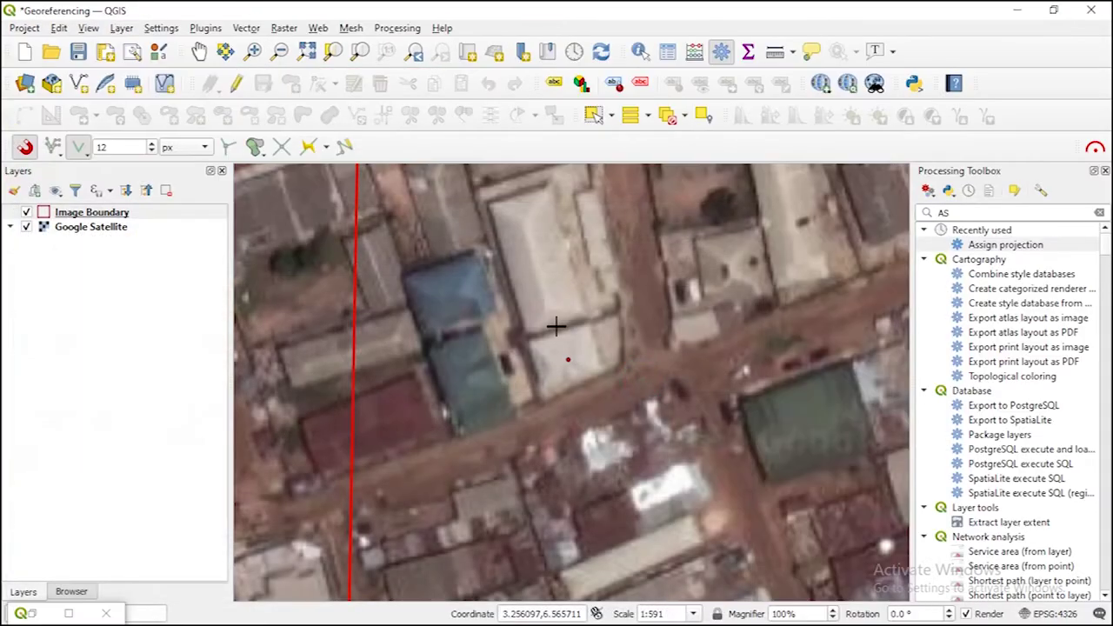
{"action": "scroll", "coordinate": [556, 322], "scroll_direction": "down", "scroll_amount": 3}
{"action": "left_click_drag", "start_coordinate": [557, 323], "coordinate": [576, 396]}
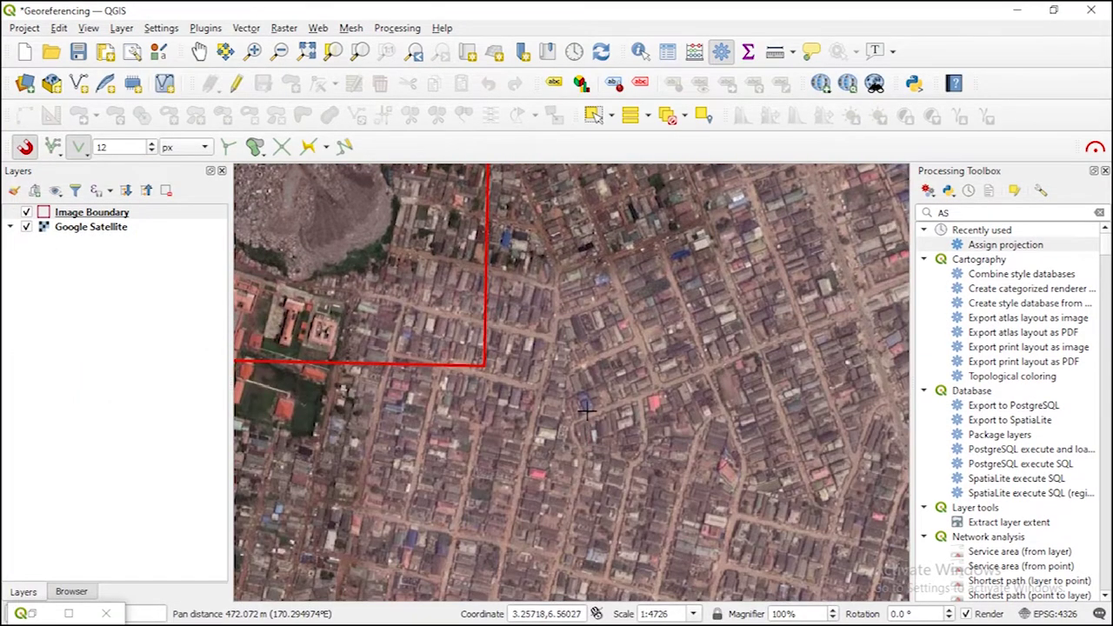
{"action": "scroll", "coordinate": [577, 397], "scroll_direction": "up", "scroll_amount": 3}
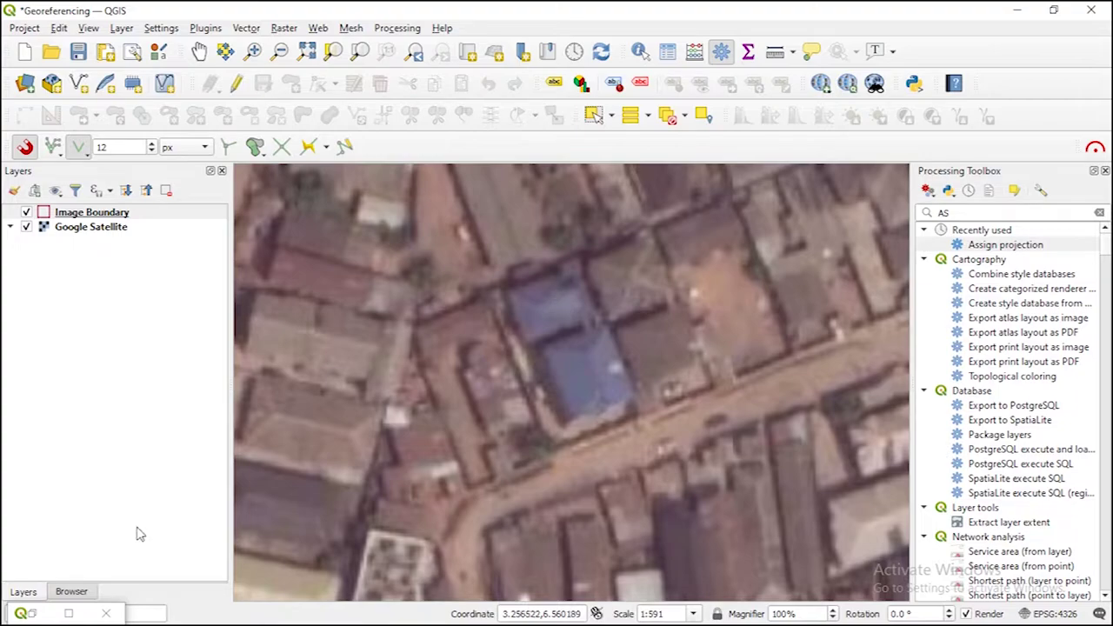
{"action": "left_click", "coordinate": [69, 613]}
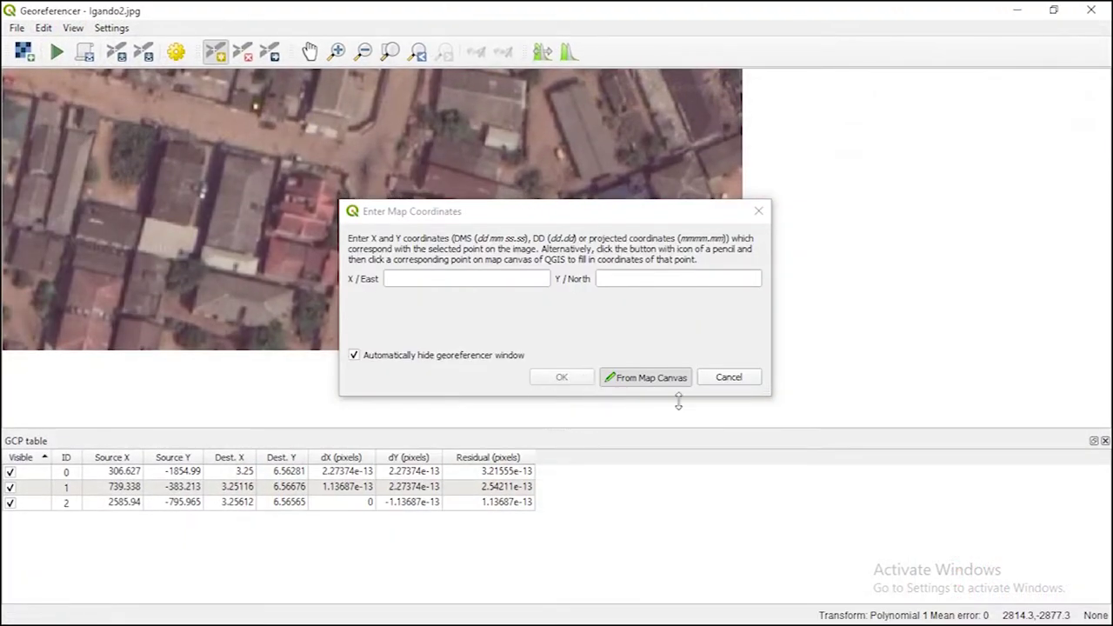
{"action": "left_click", "coordinate": [725, 378]}
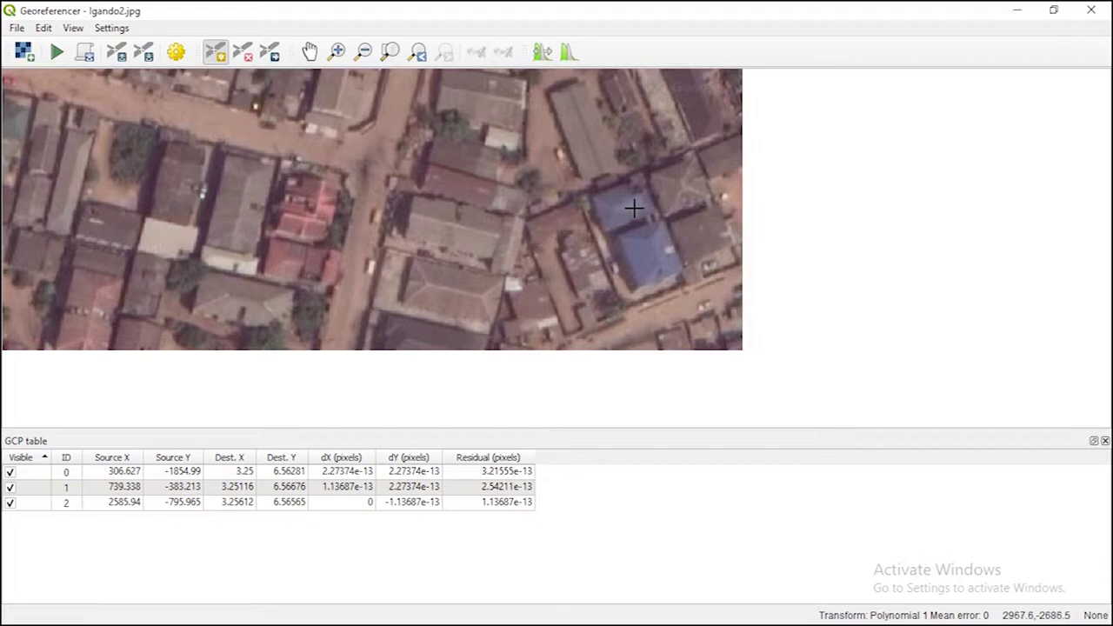
- Add a ground control point on the northern blue roof in the southeast corner, taking its map coordinates from the same roof on Google Satellite
{"action": "left_click", "coordinate": [624, 203]}
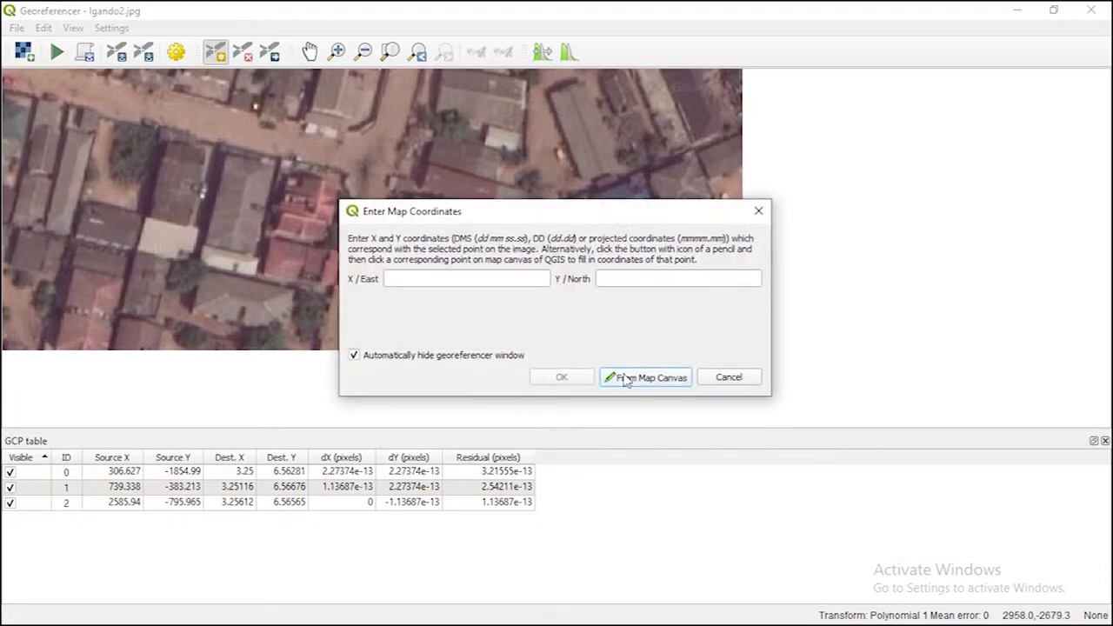
{"action": "left_click", "coordinate": [651, 378]}
{"action": "left_click", "coordinate": [551, 303]}
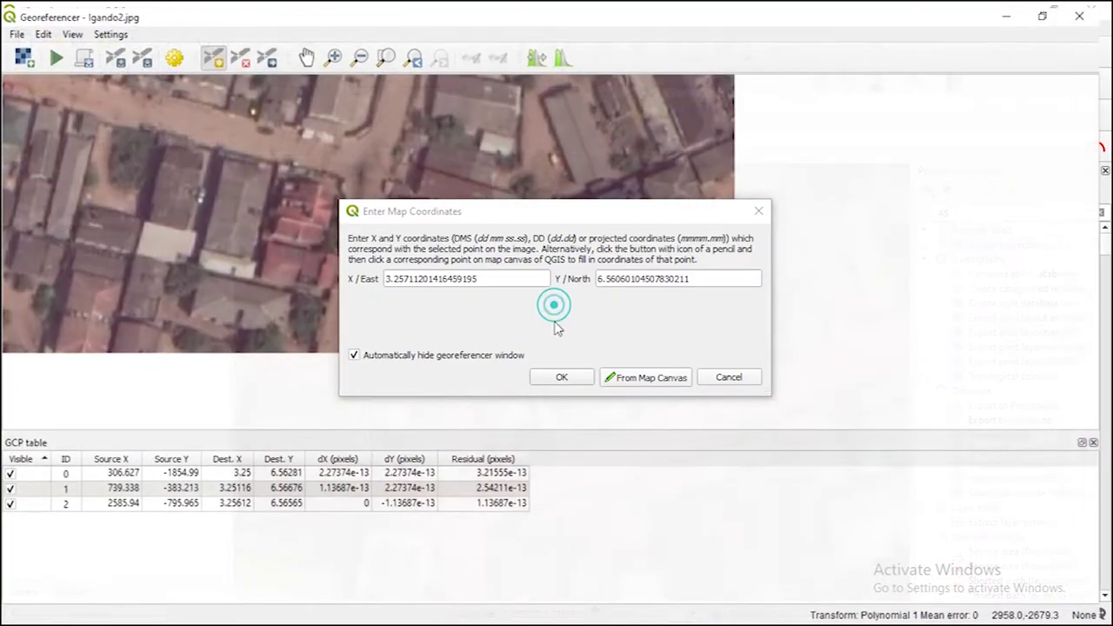
{"action": "left_click", "coordinate": [555, 375]}
{"action": "scroll", "coordinate": [360, 191], "scroll_direction": "down", "scroll_amount": 2}
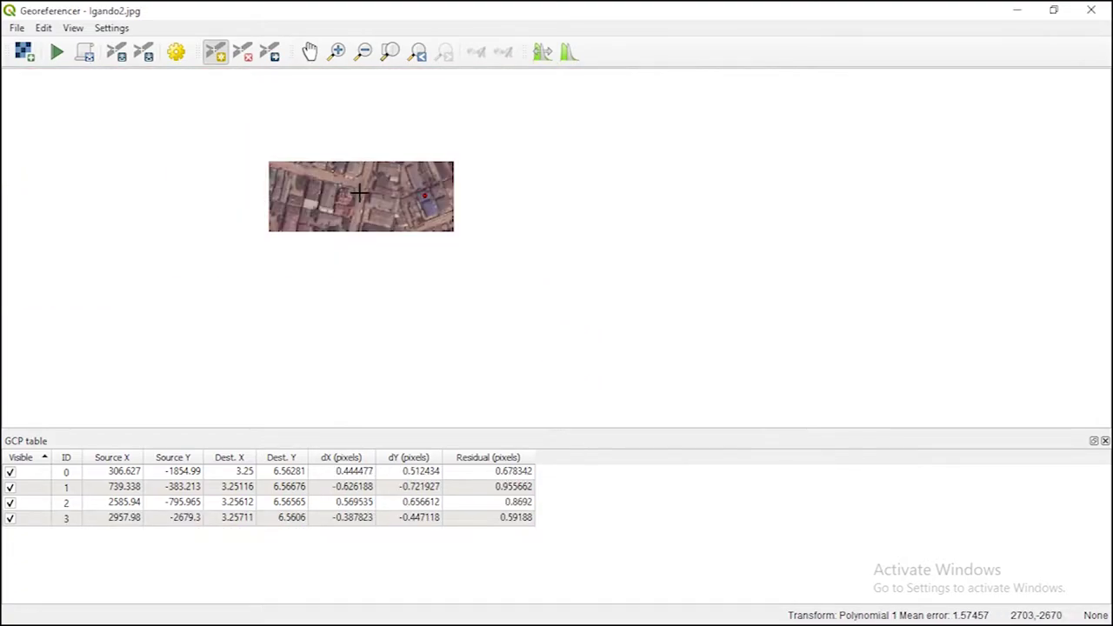
{"action": "scroll", "coordinate": [581, 300], "scroll_direction": "up", "scroll_amount": 2}
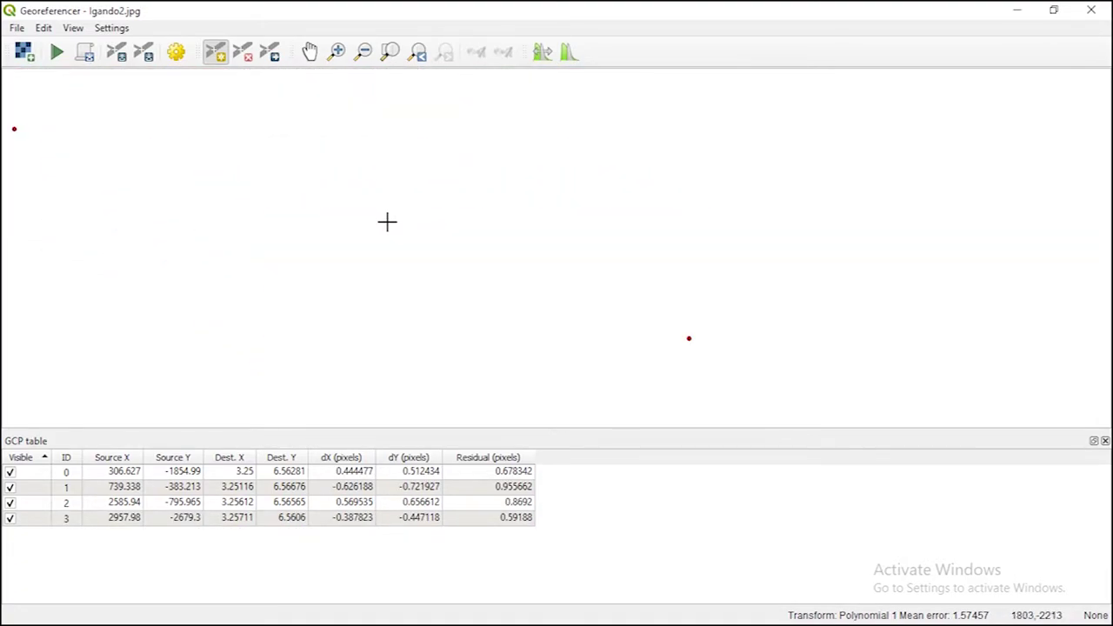
- Place a fifth ground control point on the red truck beside the grey clearing in the middle of the landfill
{"action": "scroll", "coordinate": [390, 221], "scroll_direction": "up", "scroll_amount": 2}
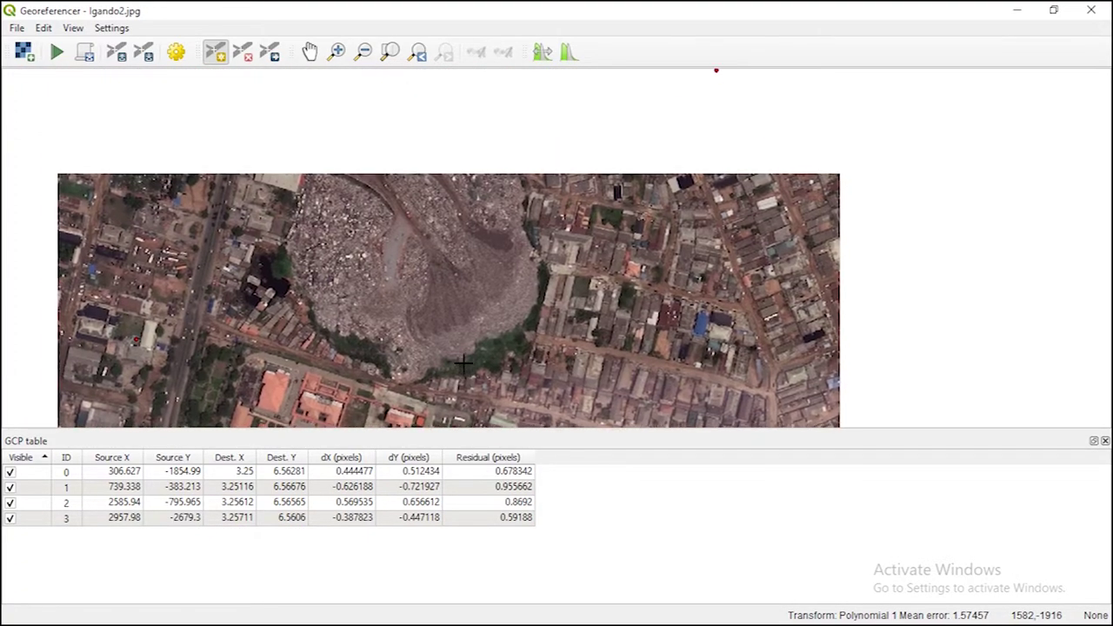
{"action": "scroll", "coordinate": [401, 214], "scroll_direction": "up", "scroll_amount": 2}
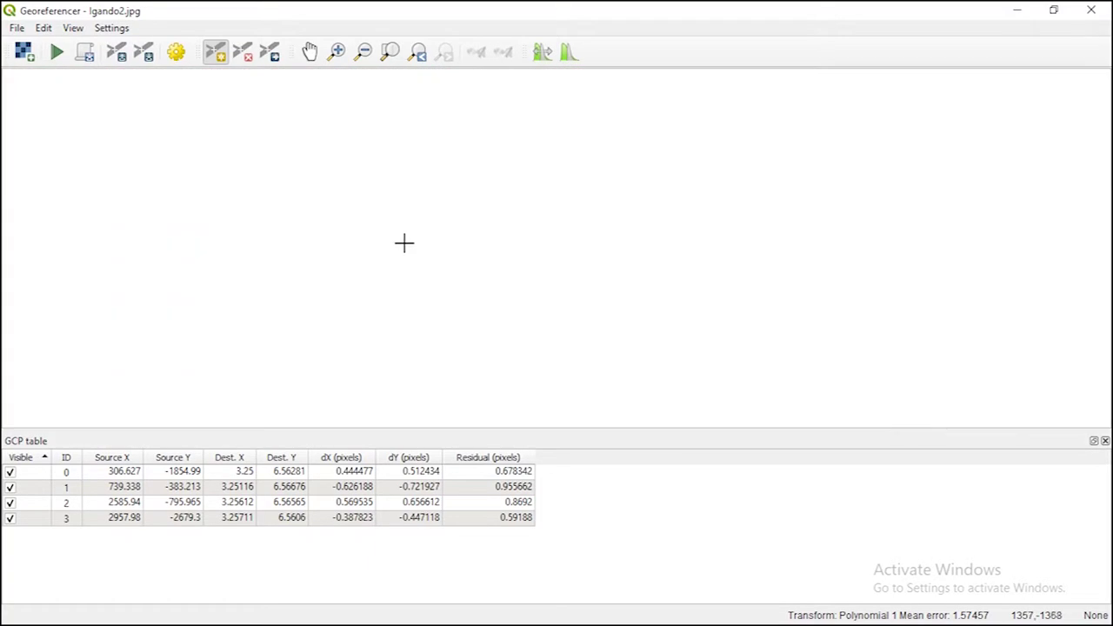
{"action": "scroll", "coordinate": [414, 238], "scroll_direction": "up", "scroll_amount": 2}
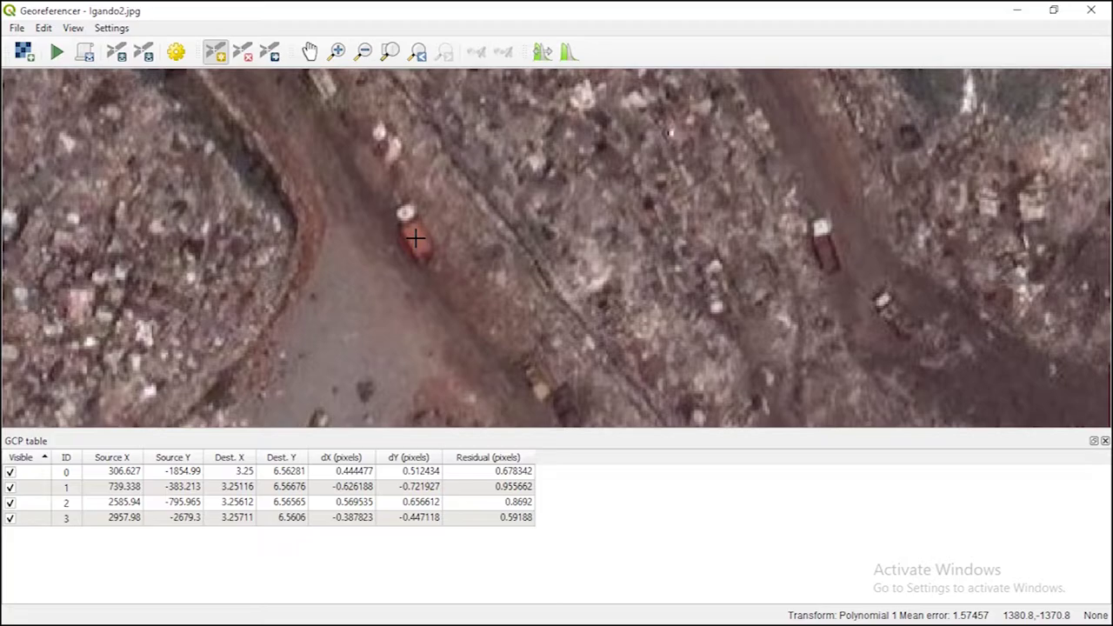
{"action": "left_click", "coordinate": [415, 238]}
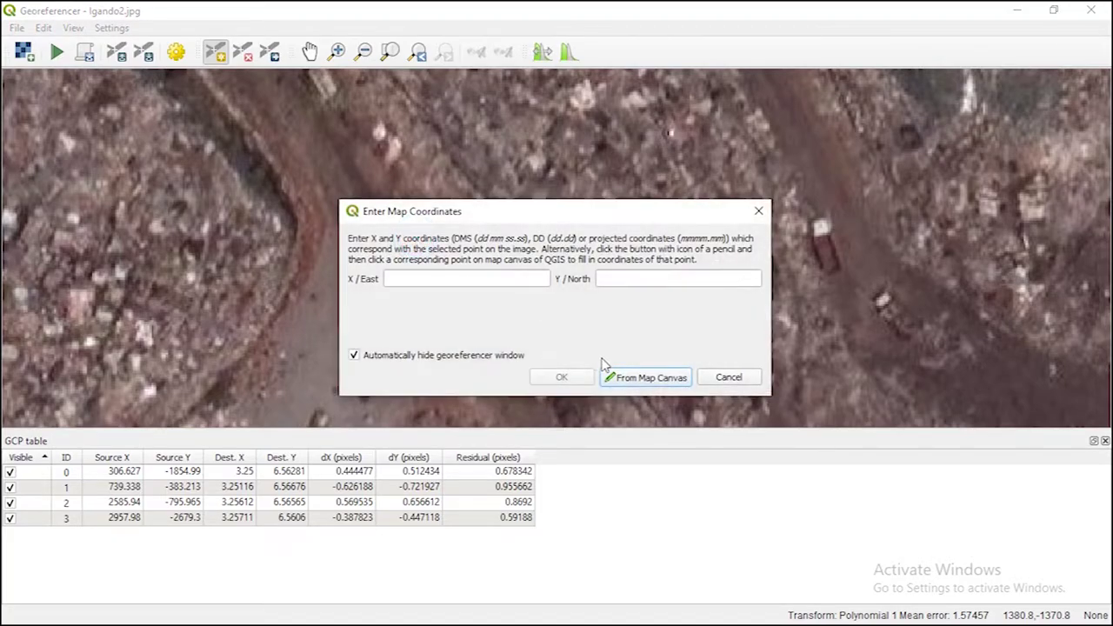
- Assign the point's map coordinates from the map canvas by picking the same red truck on Google Satellite
{"action": "left_click", "coordinate": [633, 377]}
{"action": "scroll", "coordinate": [470, 261], "scroll_direction": "down", "scroll_amount": 2}
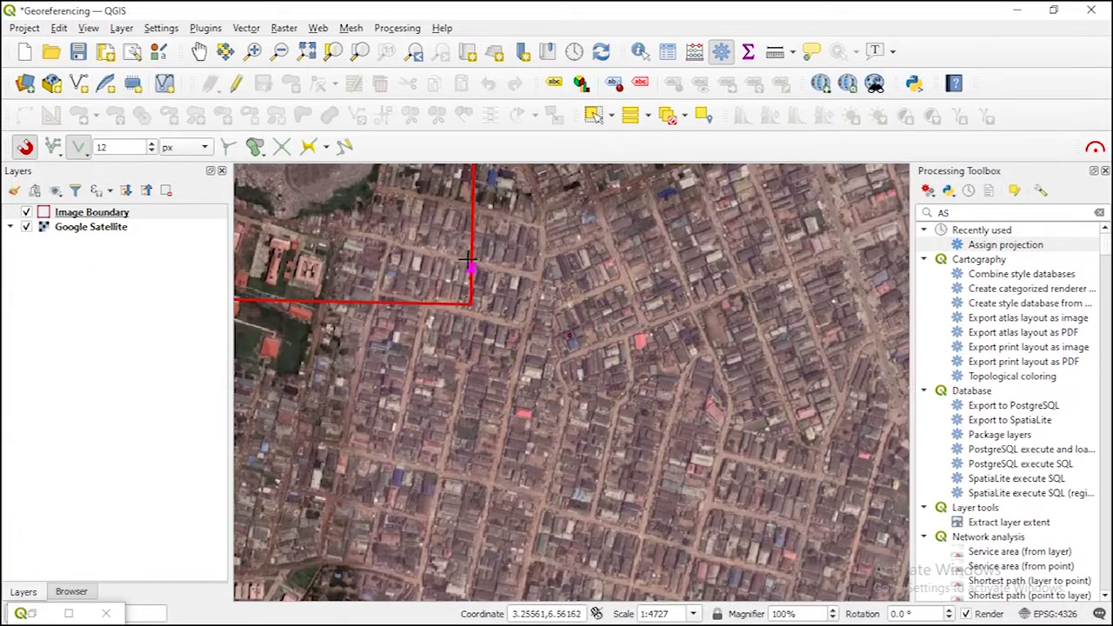
{"action": "scroll", "coordinate": [470, 261], "scroll_direction": "down", "scroll_amount": 3}
{"action": "scroll", "coordinate": [457, 396], "scroll_direction": "up", "scroll_amount": 5}
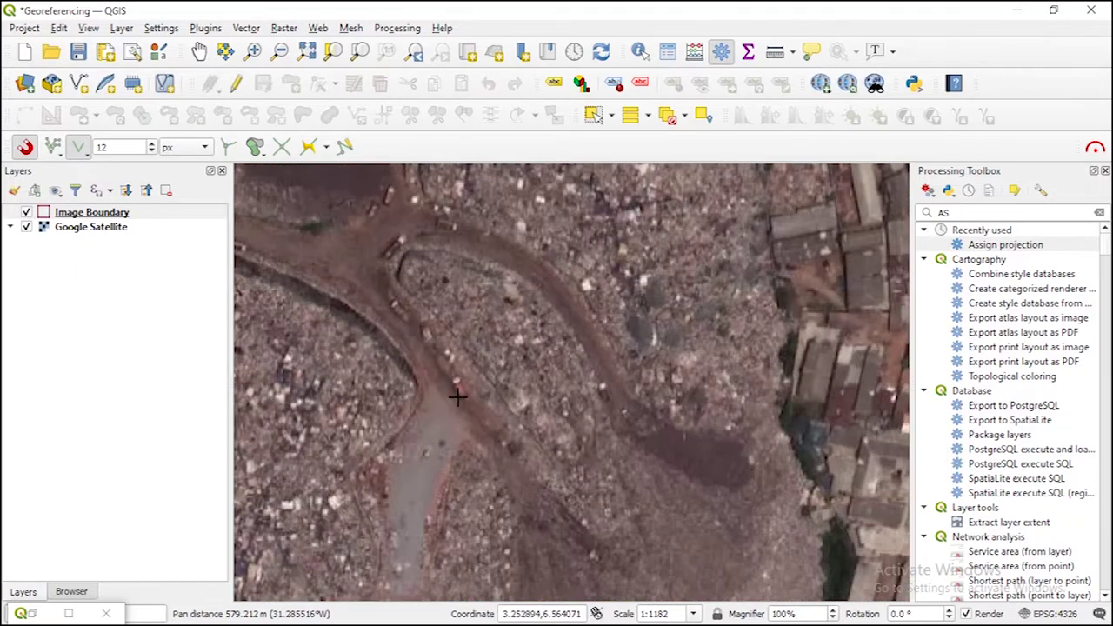
{"action": "scroll", "coordinate": [458, 396], "scroll_direction": "up", "scroll_amount": 1}
{"action": "scroll", "coordinate": [458, 386], "scroll_direction": "up", "scroll_amount": 1}
{"action": "left_click", "coordinate": [458, 386]}
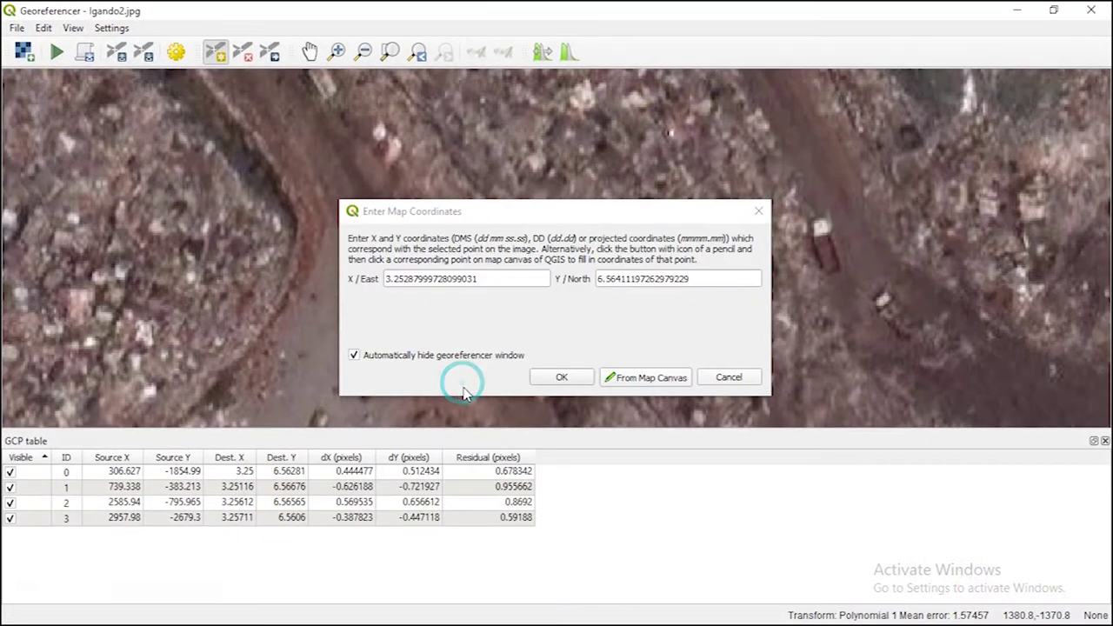
{"action": "left_click", "coordinate": [556, 380]}
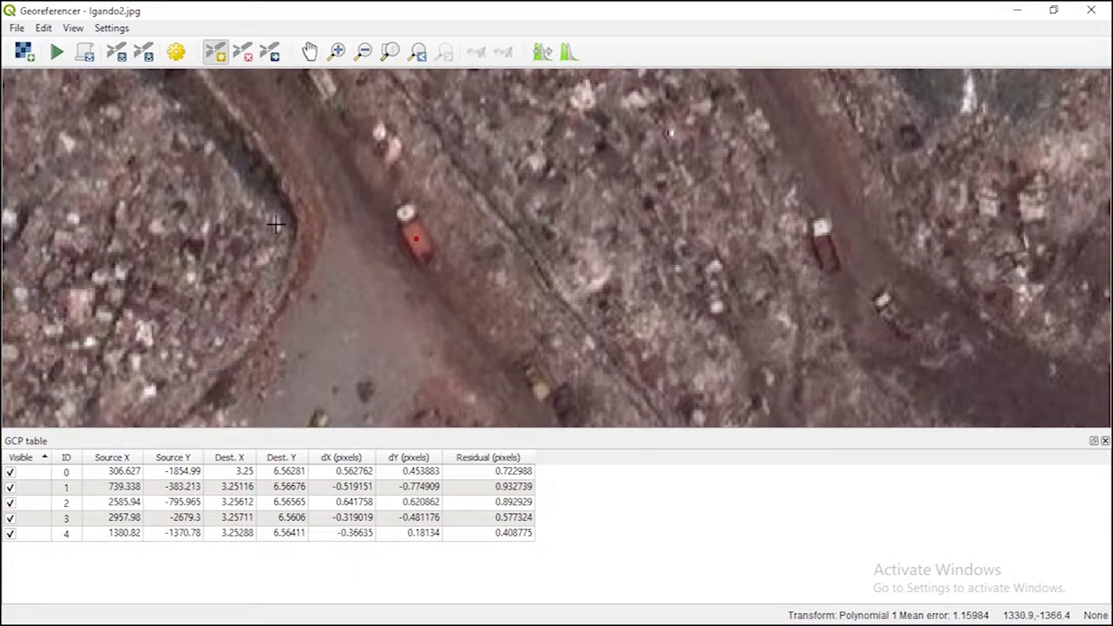
- Review the available transformation types and resampling methods in the transformation settings, keeping Polynomial 1 and Nearest neighbour
{"action": "left_click", "coordinate": [176, 55]}
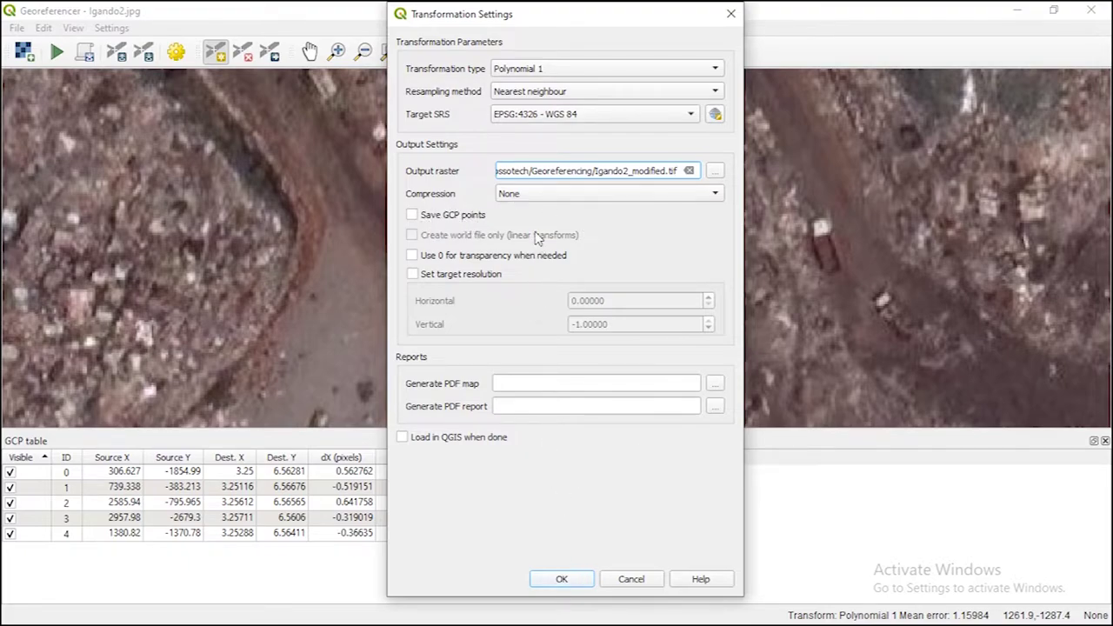
{"action": "left_click", "coordinate": [561, 76]}
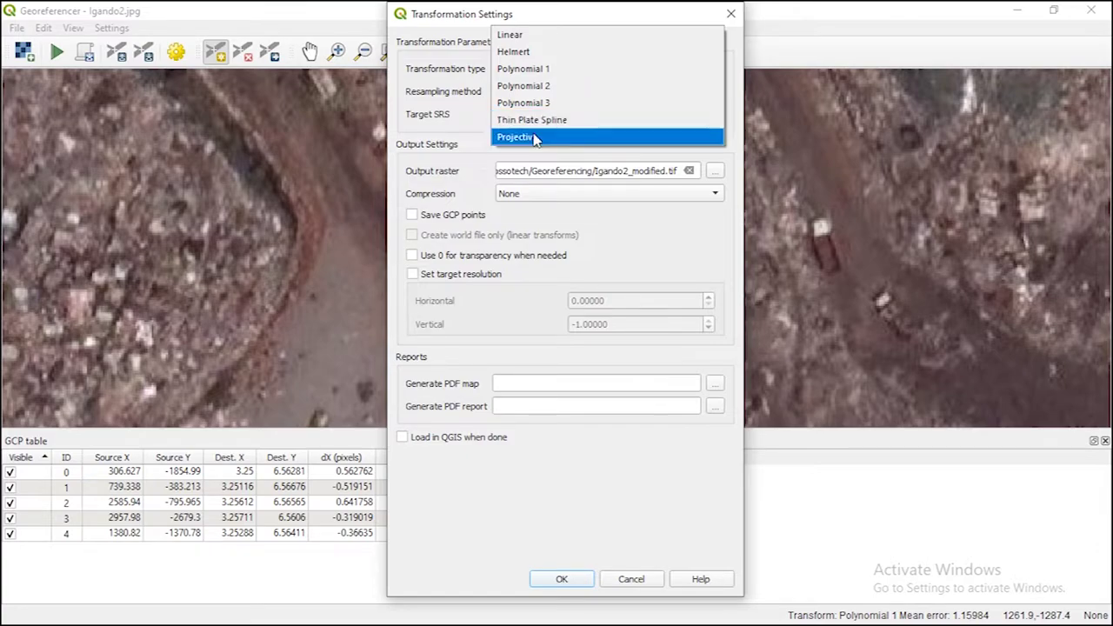
{"action": "left_click", "coordinate": [485, 116]}
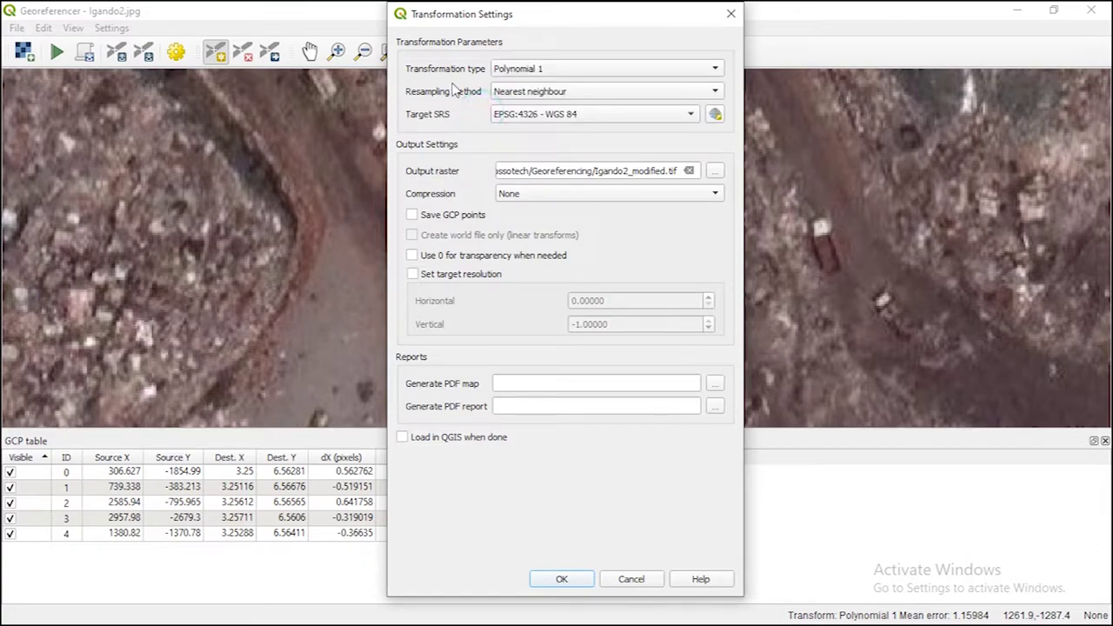
{"action": "left_click", "coordinate": [520, 95]}
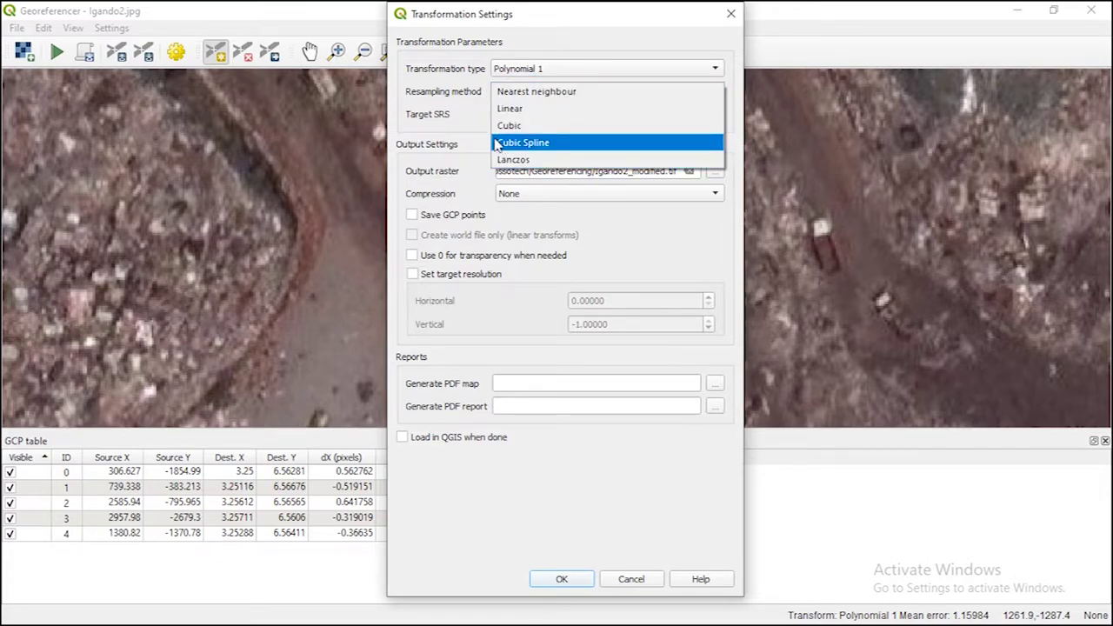
{"action": "left_click", "coordinate": [486, 116]}
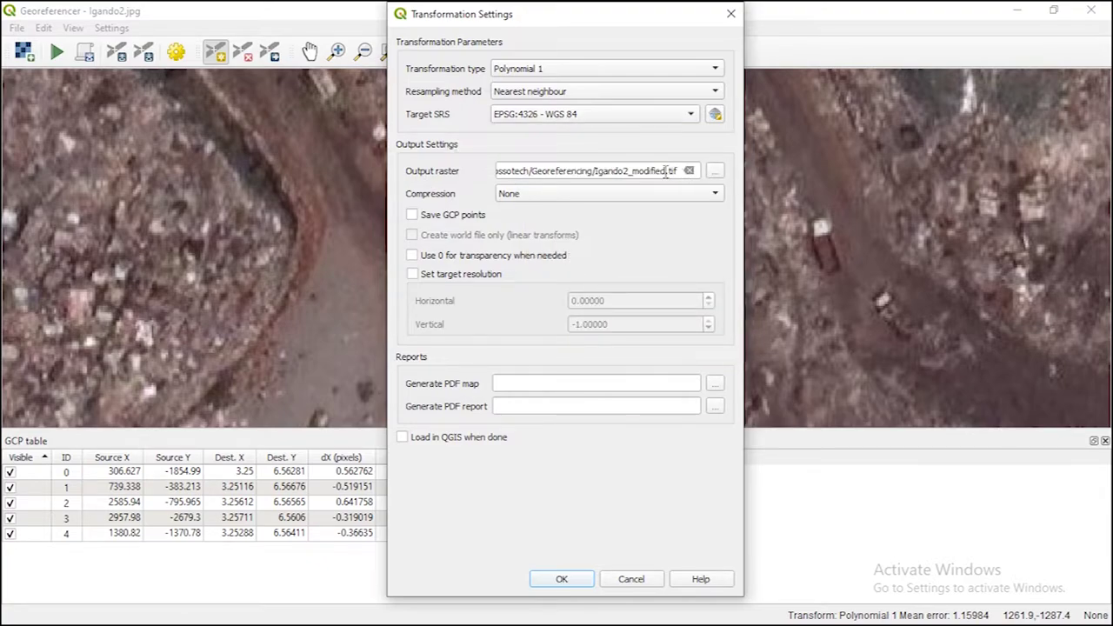
- Set the output raster to a TIF file named Igando2_WGS84 in the Georeferencing folder and apply the transformation settings
{"action": "left_click", "coordinate": [714, 170]}
{"action": "left_click", "coordinate": [430, 431]}
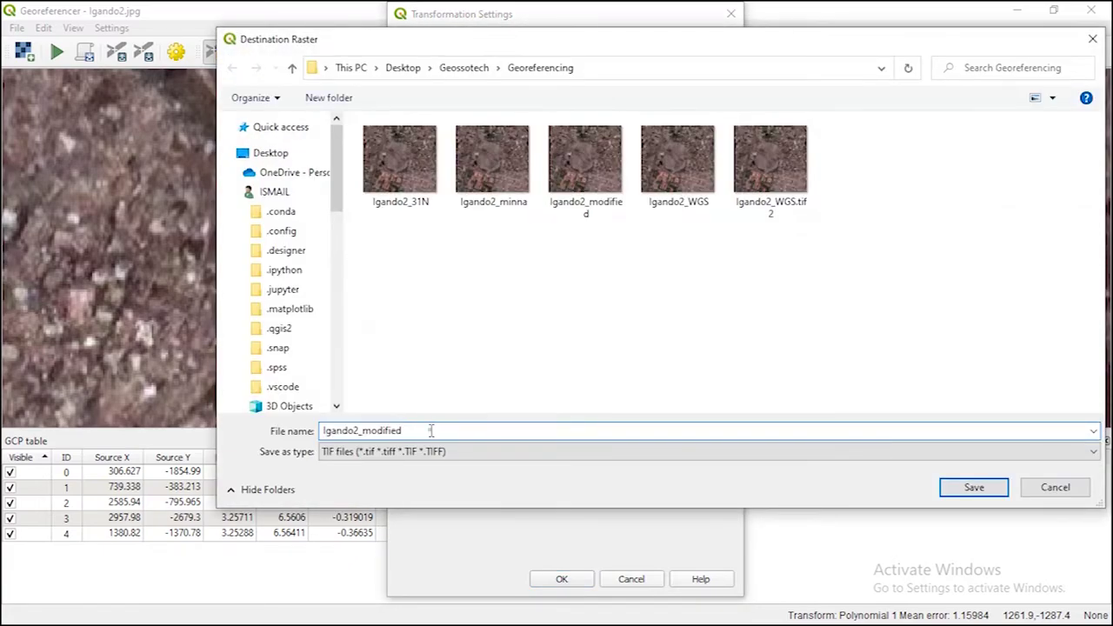
{"action": "key", "text": "BackSpace"}
{"action": "key", "text": "BackSpace"}
{"action": "key", "text": "BackSpace"}
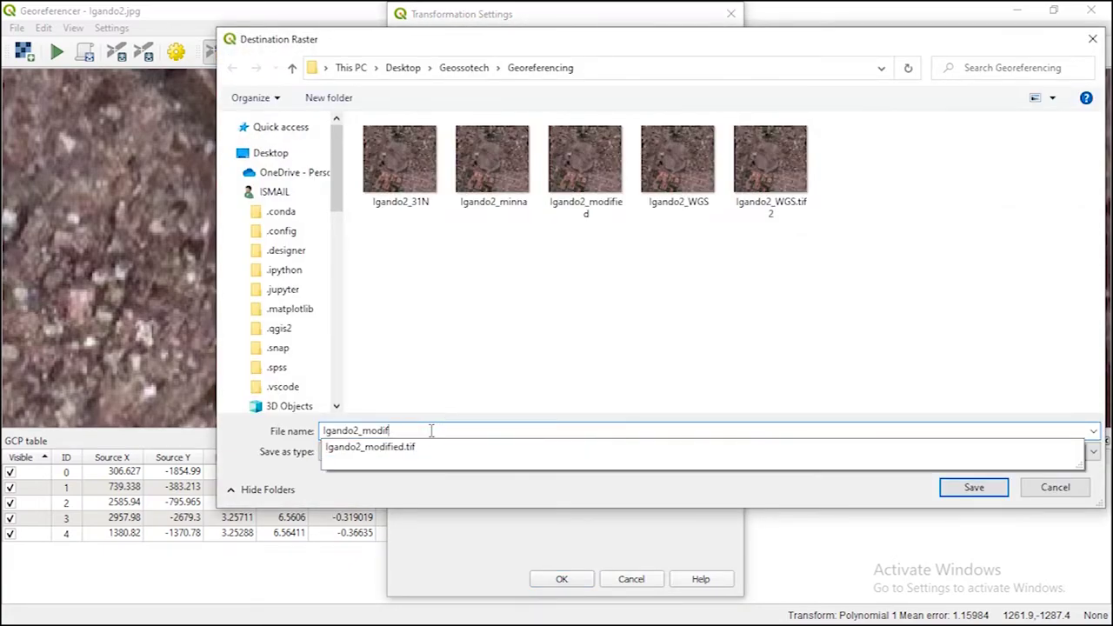
{"action": "key", "text": "BackSpace"}
{"action": "key", "text": "BackSpace"}
{"action": "key", "text": "BackSpace"}
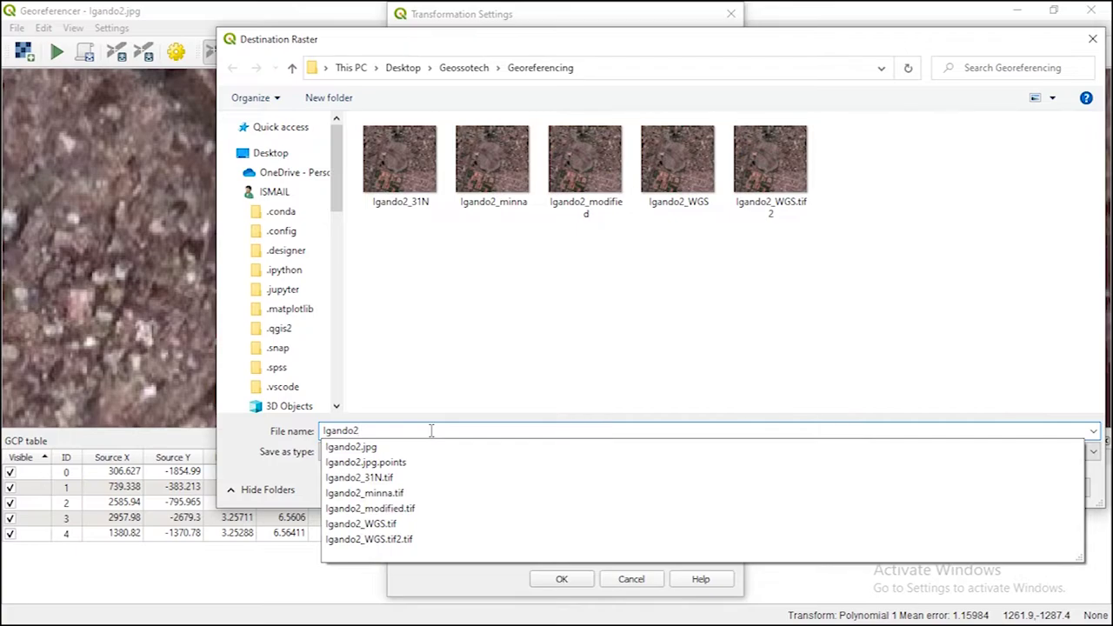
{"action": "type", "text": "-"}
{"action": "key", "text": "BackSpace"}
{"action": "type", "text": "_"}
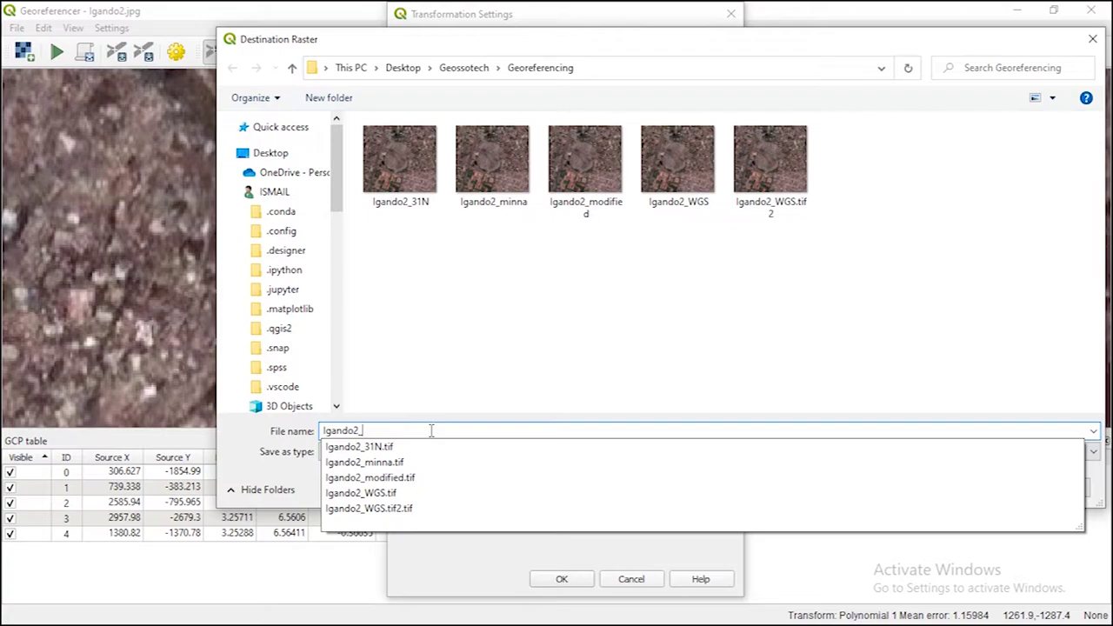
{"action": "type", "text": "WGS"}
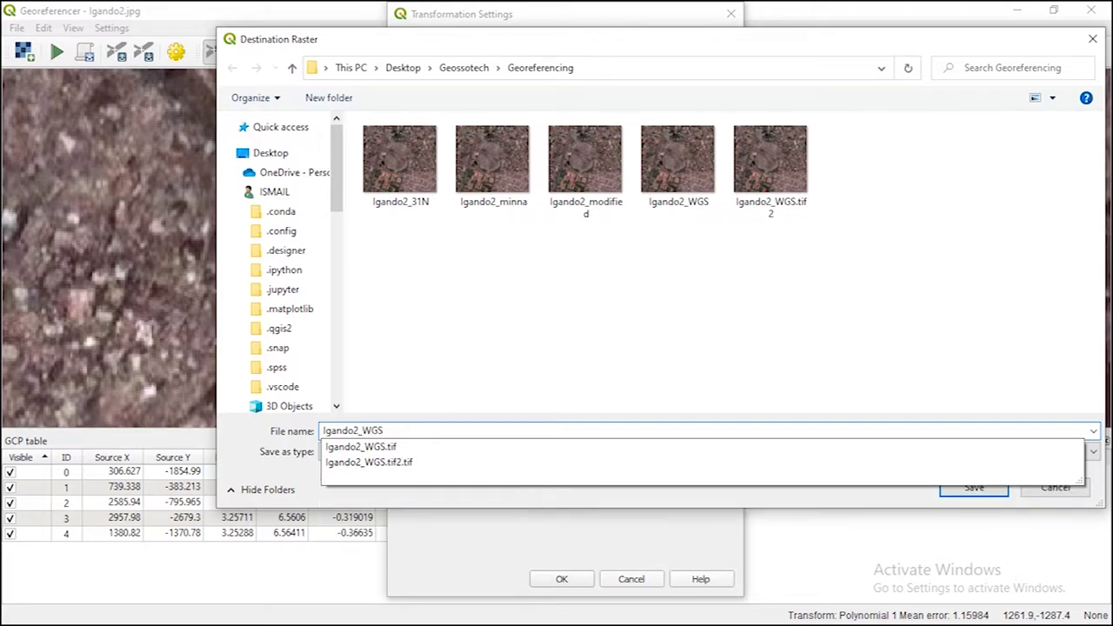
{"action": "type", "text": "84"}
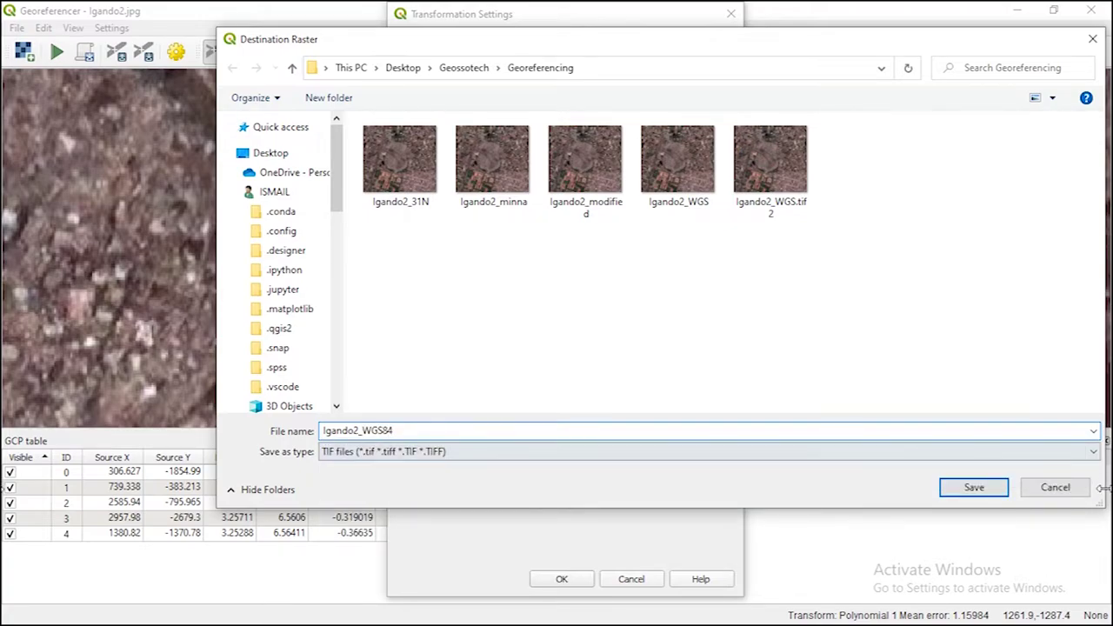
{"action": "left_click", "coordinate": [503, 462]}
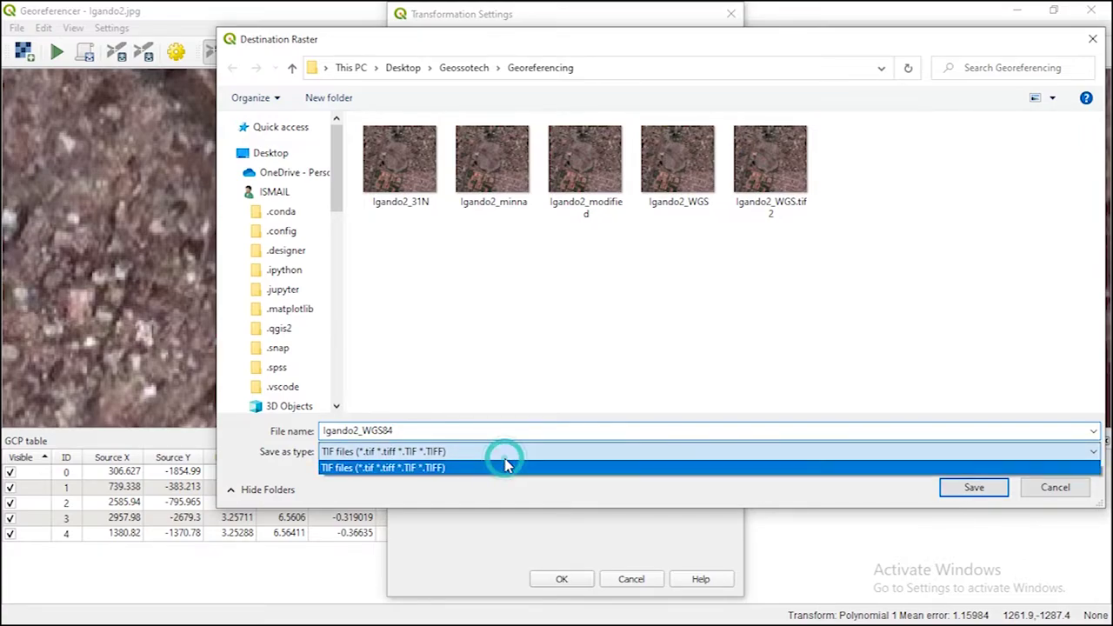
{"action": "left_click", "coordinate": [493, 465]}
{"action": "left_click", "coordinate": [967, 489]}
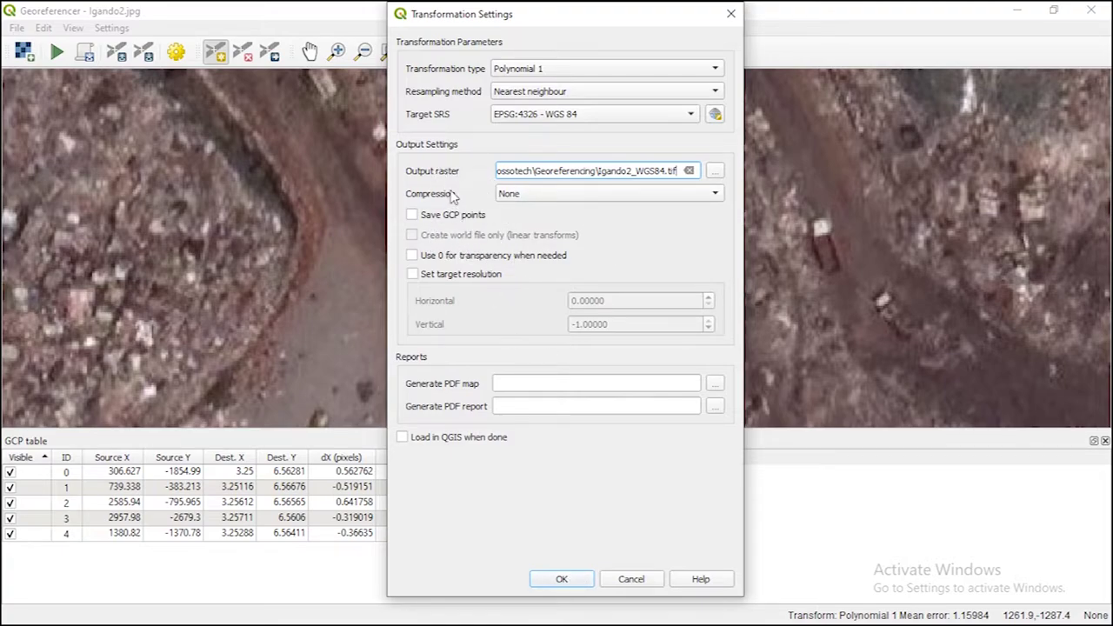
{"action": "left_click", "coordinate": [567, 579]}
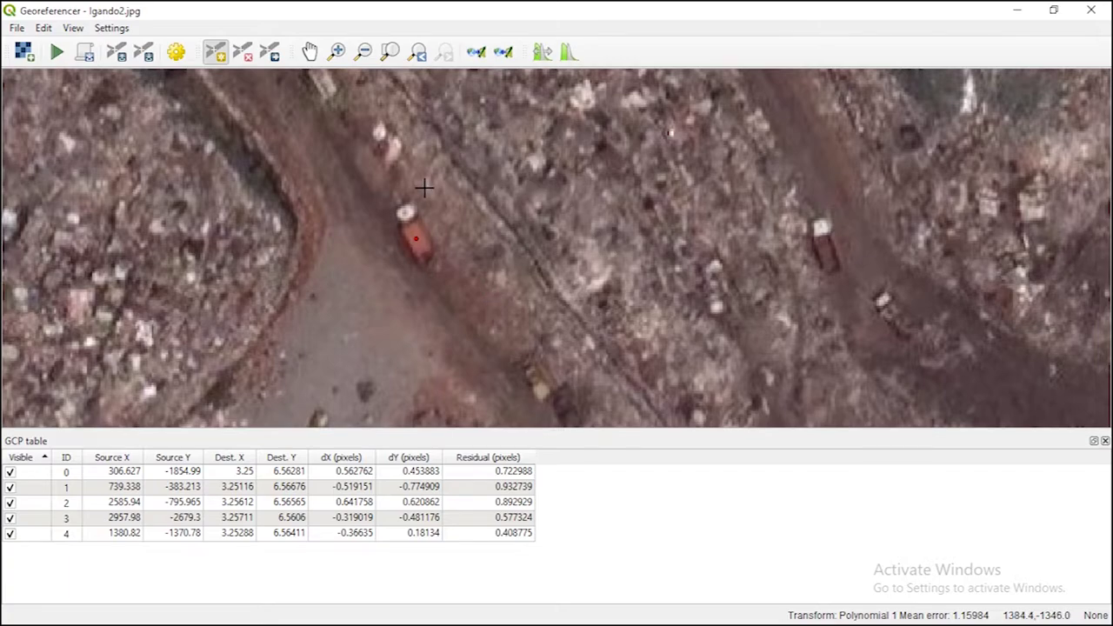
- Check the spread of the control points over the whole image and start the georeferencing
{"action": "scroll", "coordinate": [427, 189], "scroll_direction": "down", "scroll_amount": 2}
{"action": "scroll", "coordinate": [382, 199], "scroll_direction": "down", "scroll_amount": 2}
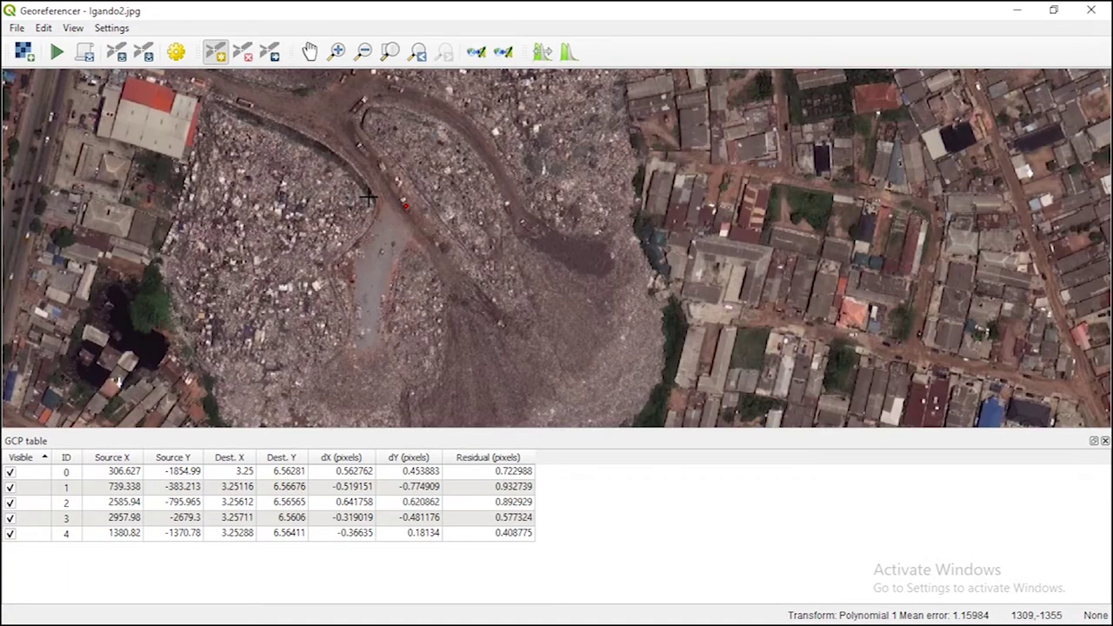
{"action": "scroll", "coordinate": [345, 221], "scroll_direction": "down", "scroll_amount": 1}
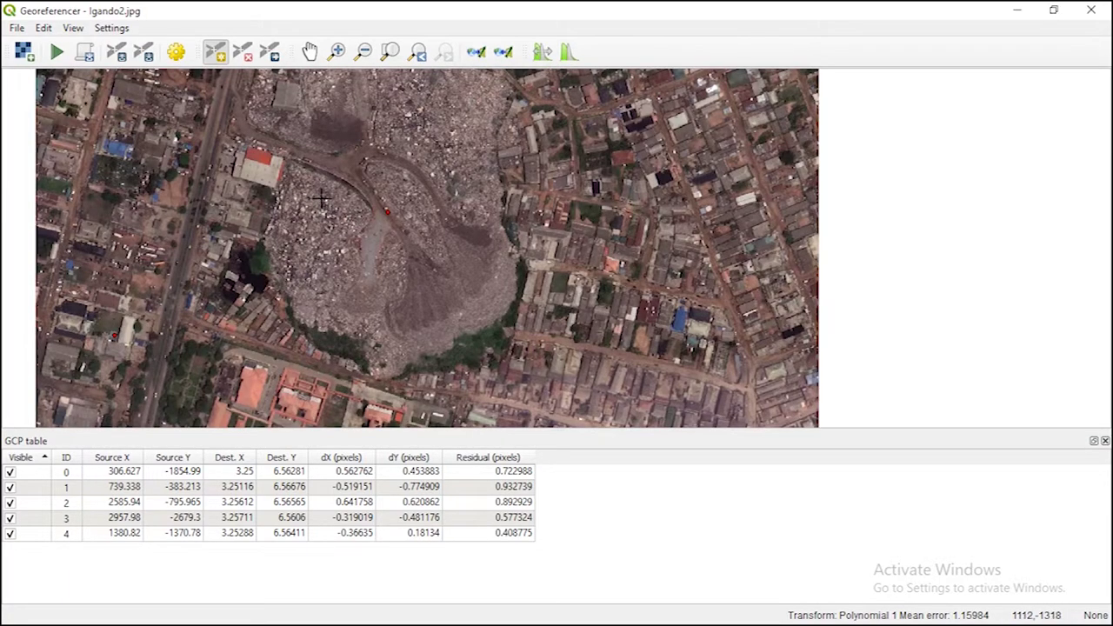
{"action": "scroll", "coordinate": [309, 207], "scroll_direction": "down", "scroll_amount": 1}
{"action": "left_click_drag", "start_coordinate": [362, 233], "coordinate": [491, 285]}
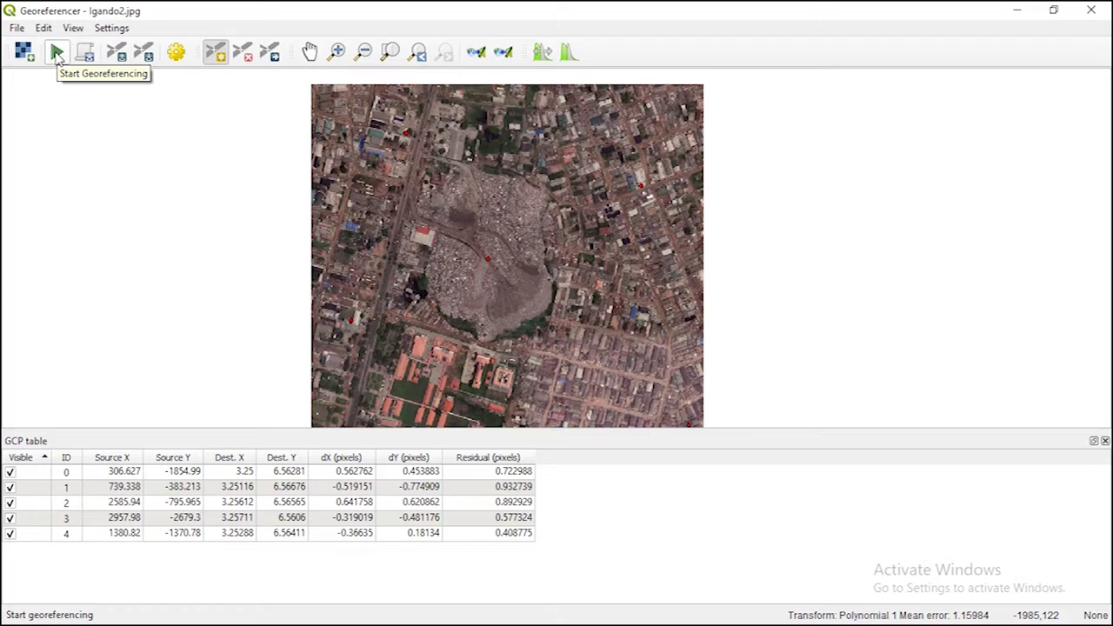
{"action": "left_click", "coordinate": [57, 54]}
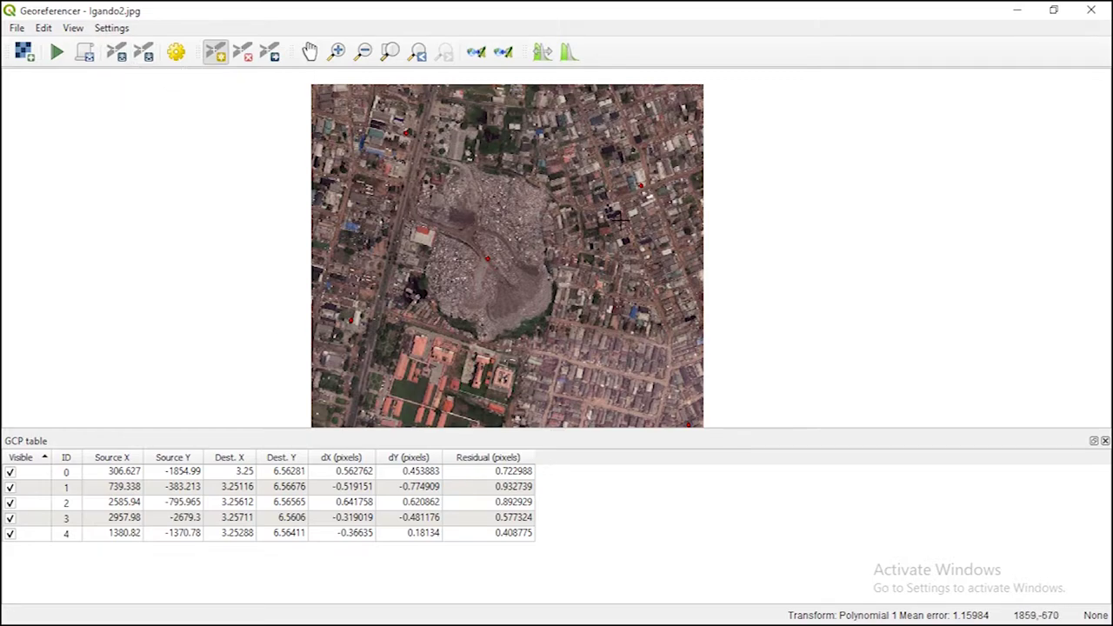
- Save the ground control points over the existing Igando Landfill.jpg.points file in the Georeferencing folder
{"action": "left_click", "coordinate": [145, 57]}
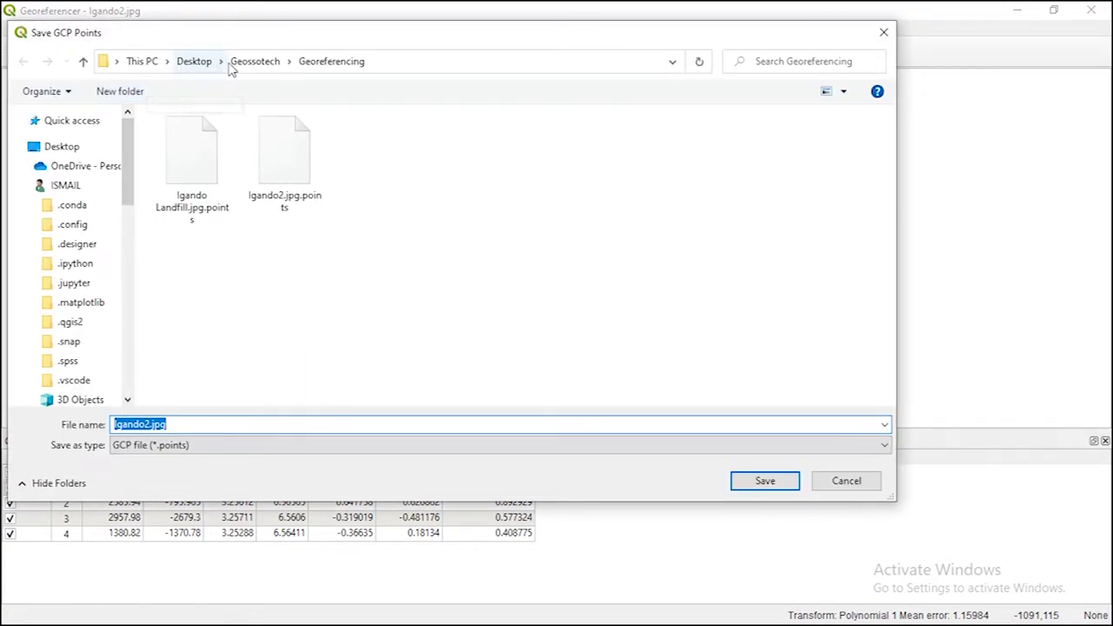
{"action": "left_click", "coordinate": [143, 424]}
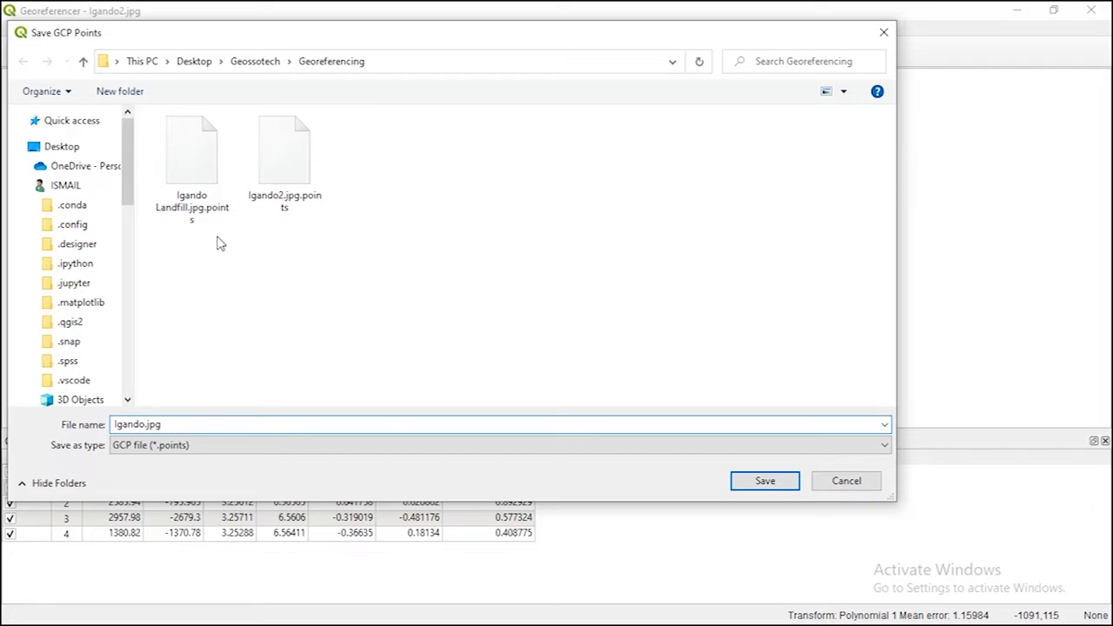
{"action": "left_click", "coordinate": [209, 191]}
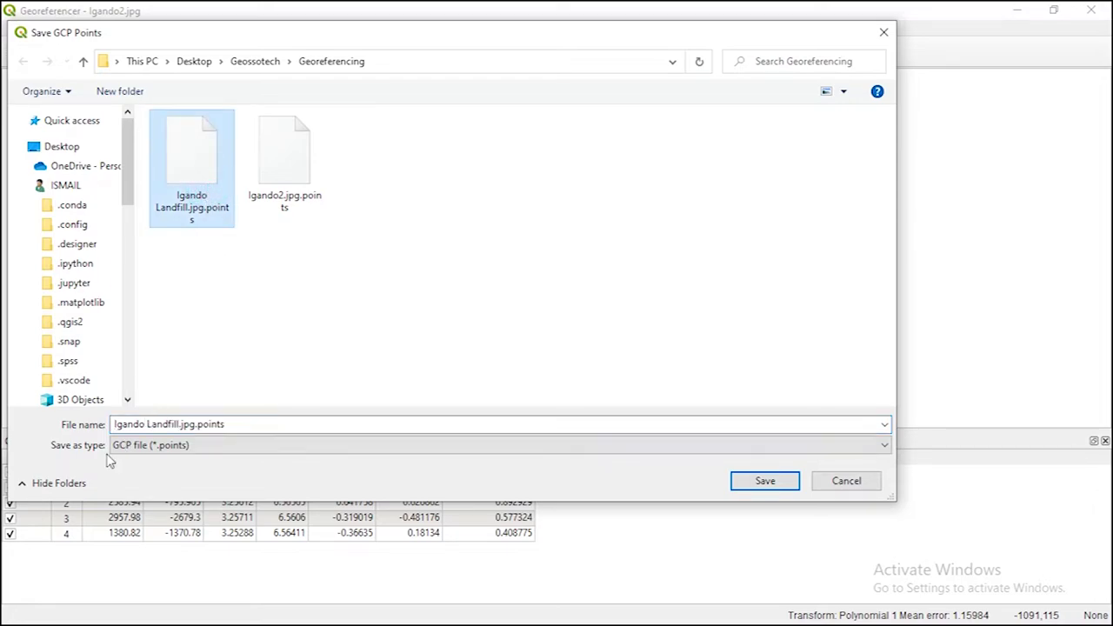
{"action": "left_click", "coordinate": [748, 482]}
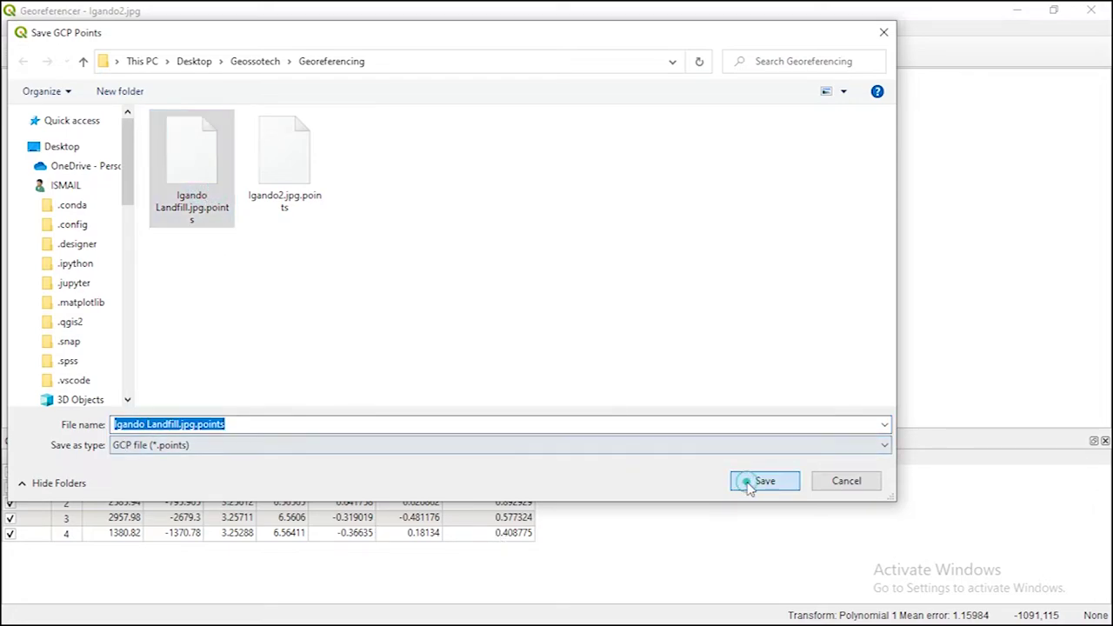
{"action": "left_click", "coordinate": [590, 323]}
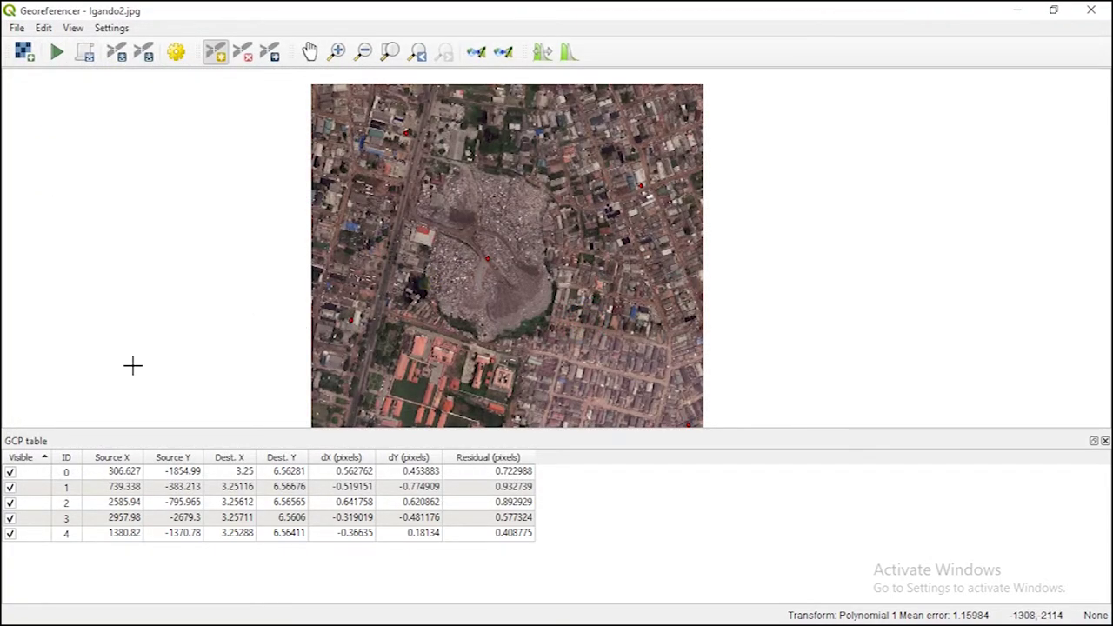
- Close the Georeferencer and show the full Image Boundary area on the main map canvas
{"action": "left_click", "coordinate": [1092, 18]}
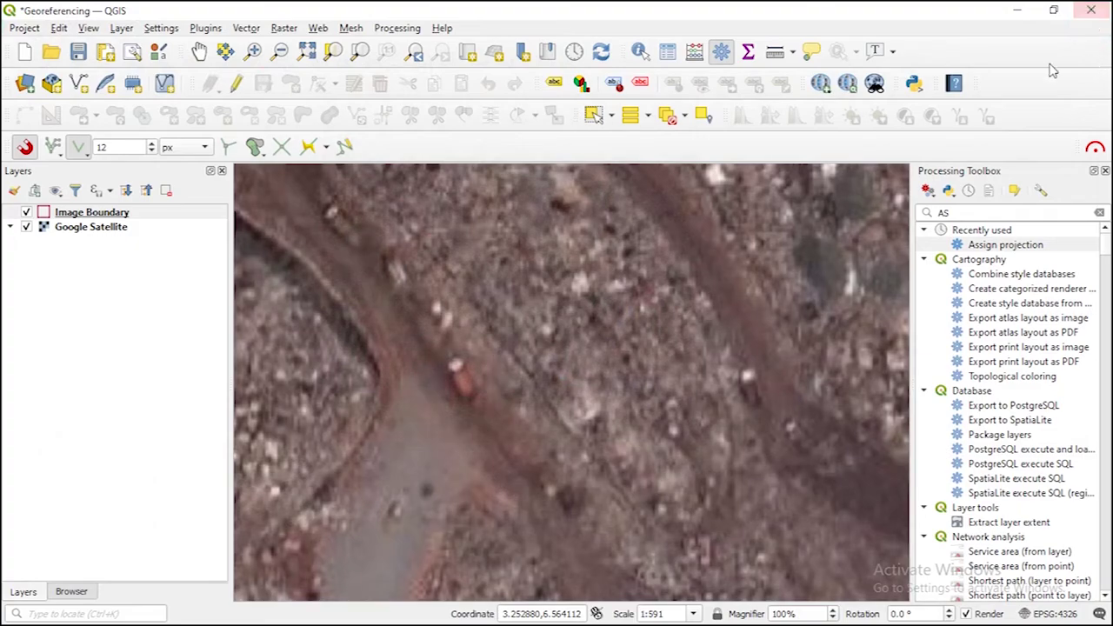
{"action": "scroll", "coordinate": [653, 322], "scroll_direction": "down", "scroll_amount": 2}
{"action": "scroll", "coordinate": [599, 360], "scroll_direction": "down", "scroll_amount": 1}
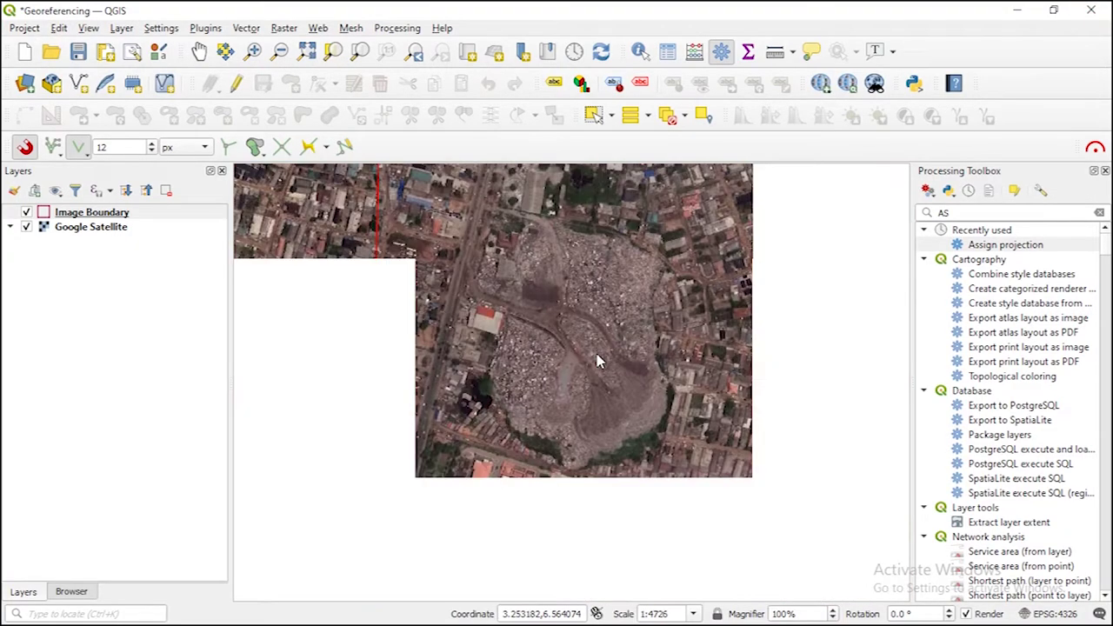
{"action": "left_click_drag", "start_coordinate": [622, 298], "coordinate": [623, 363]}
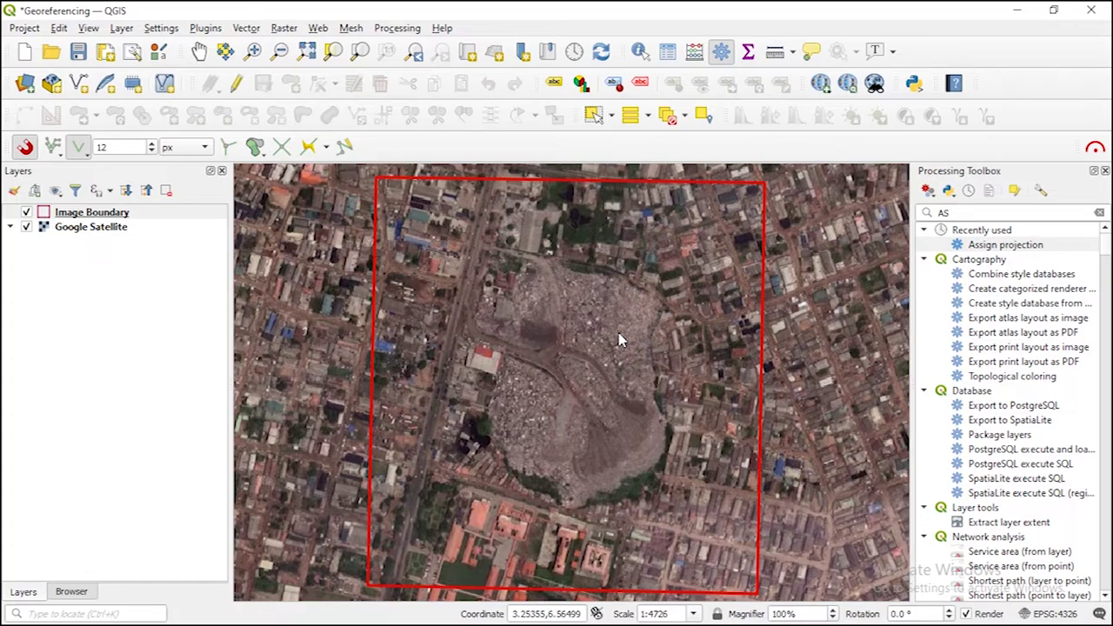
- Add the georeferenced raster Igando2_WGS84.tif from the Georeferencing folder to the project as a raster layer
{"action": "left_click", "coordinate": [122, 27]}
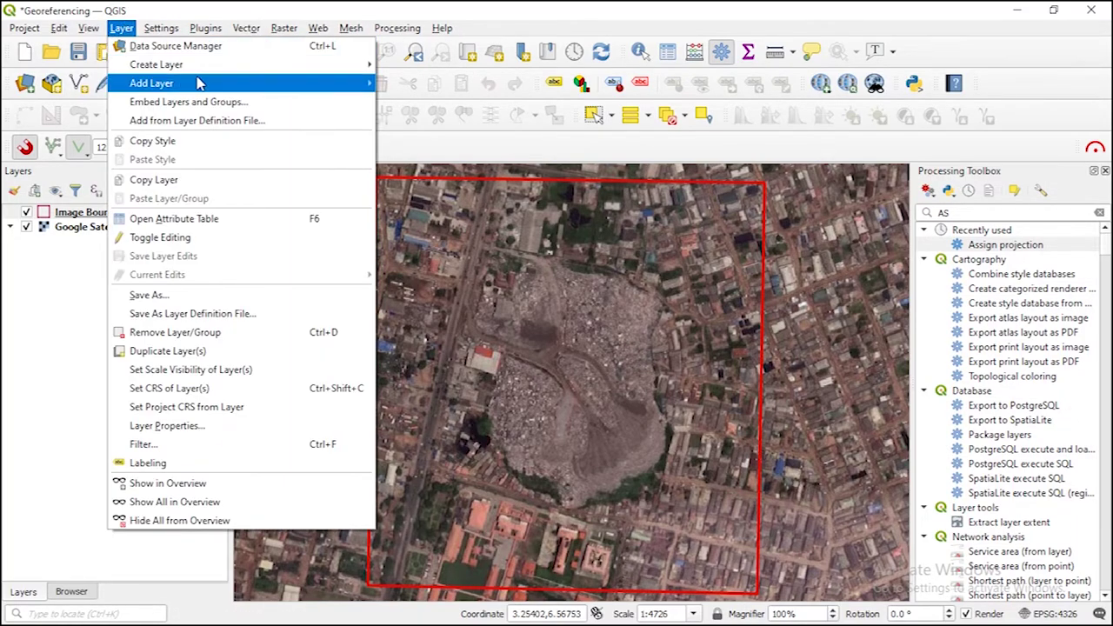
{"action": "mouse_move", "coordinate": [323, 82]}
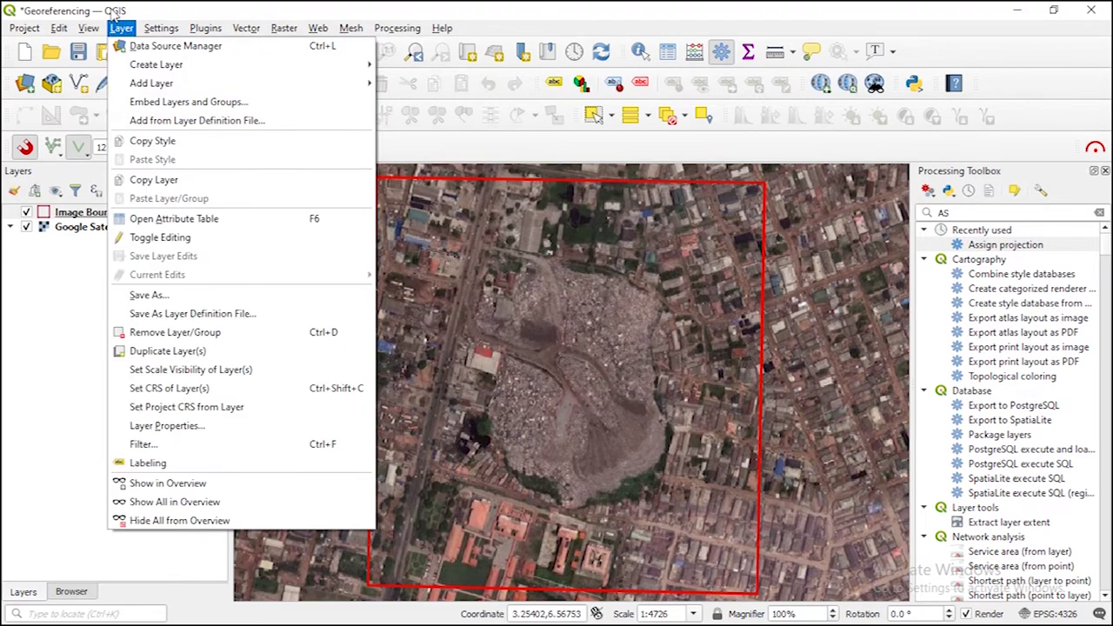
{"action": "mouse_move", "coordinate": [193, 84]}
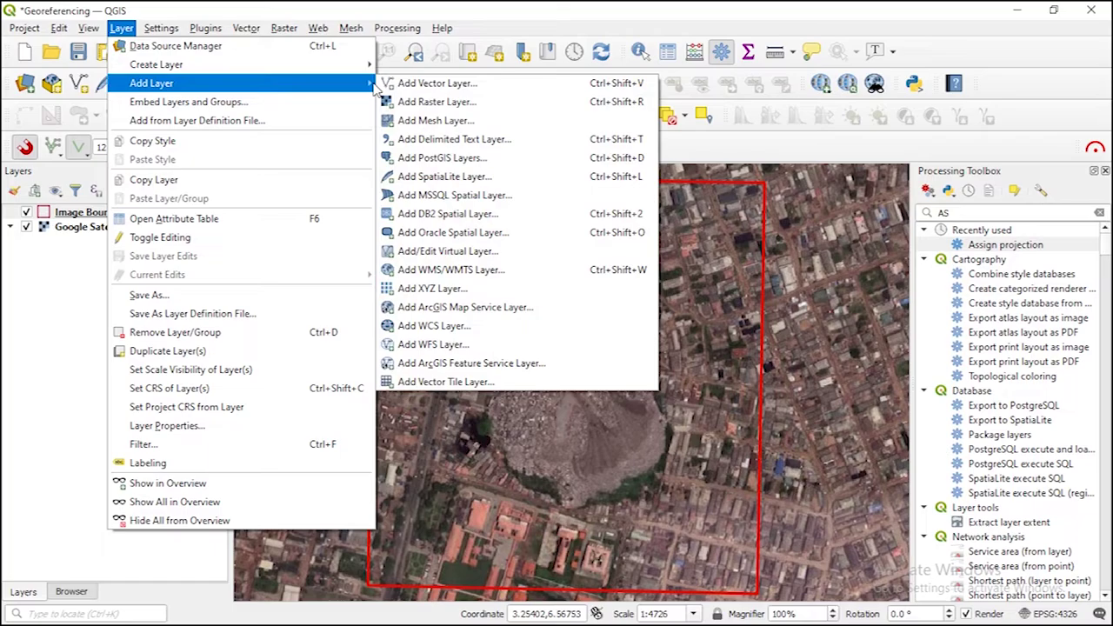
{"action": "left_click", "coordinate": [422, 100]}
{"action": "left_click", "coordinate": [956, 235]}
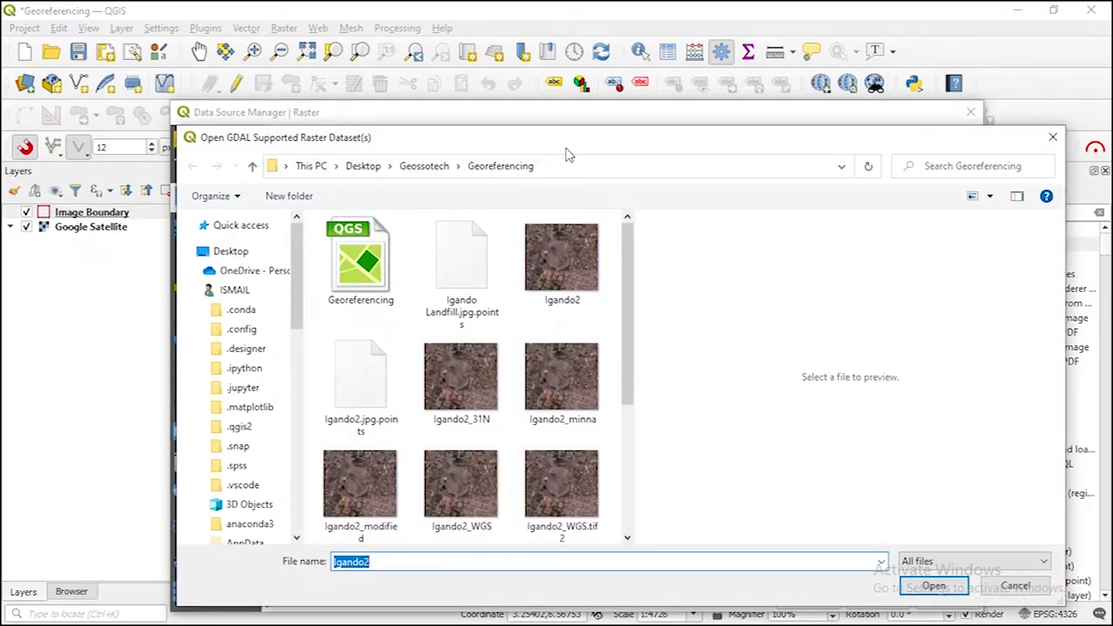
{"action": "left_click_drag", "start_coordinate": [567, 155], "coordinate": [525, 71]}
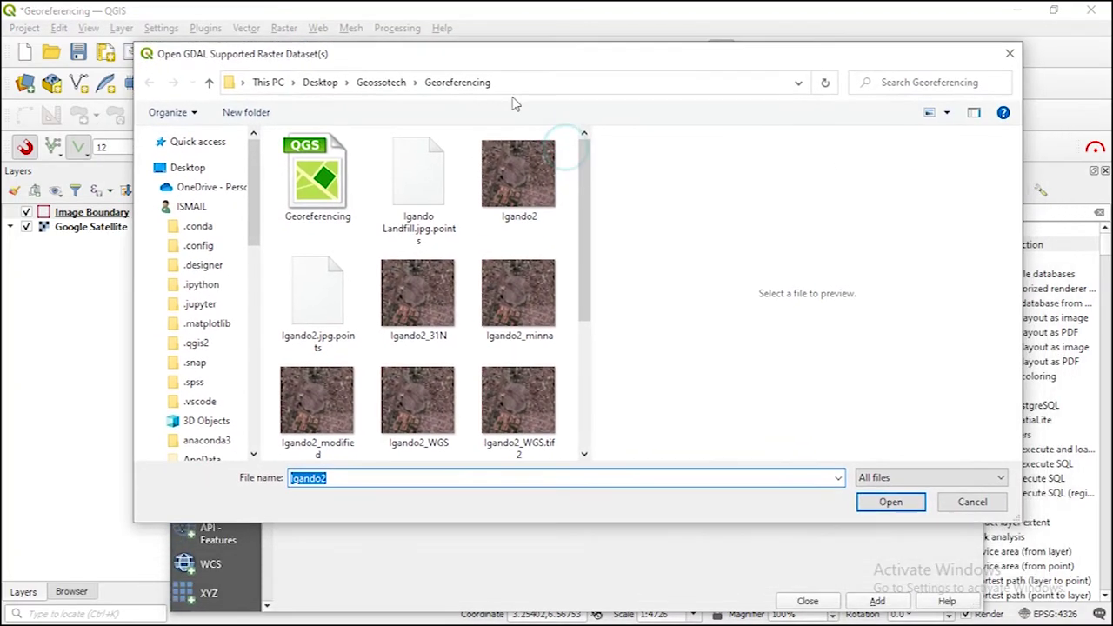
{"action": "scroll", "coordinate": [443, 405], "scroll_direction": "down", "scroll_amount": 3}
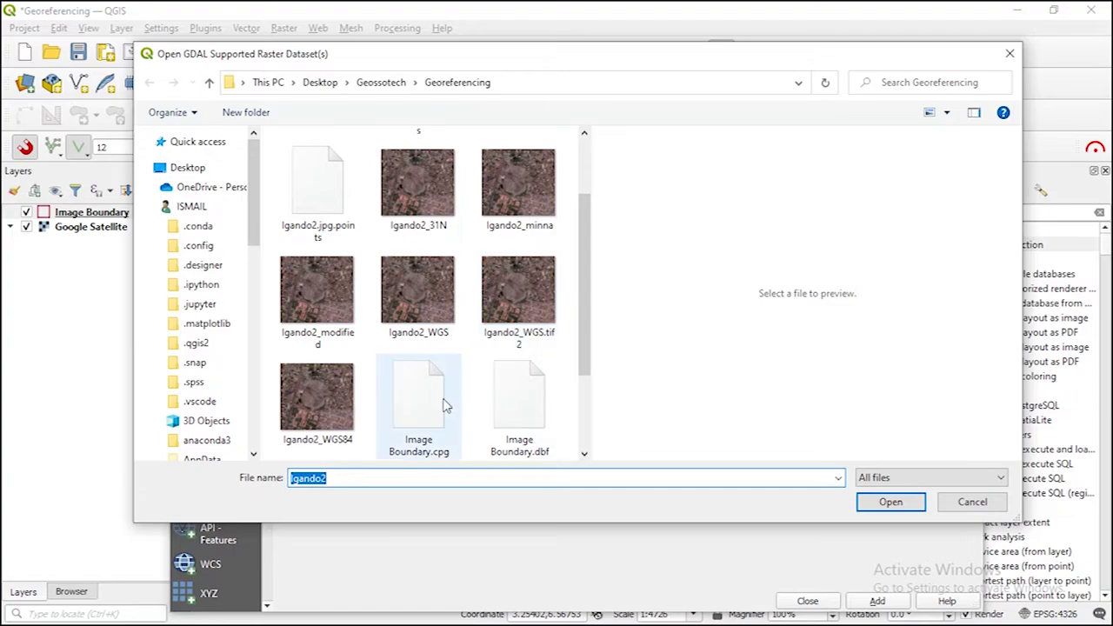
{"action": "left_click", "coordinate": [327, 376]}
{"action": "left_click", "coordinate": [888, 500]}
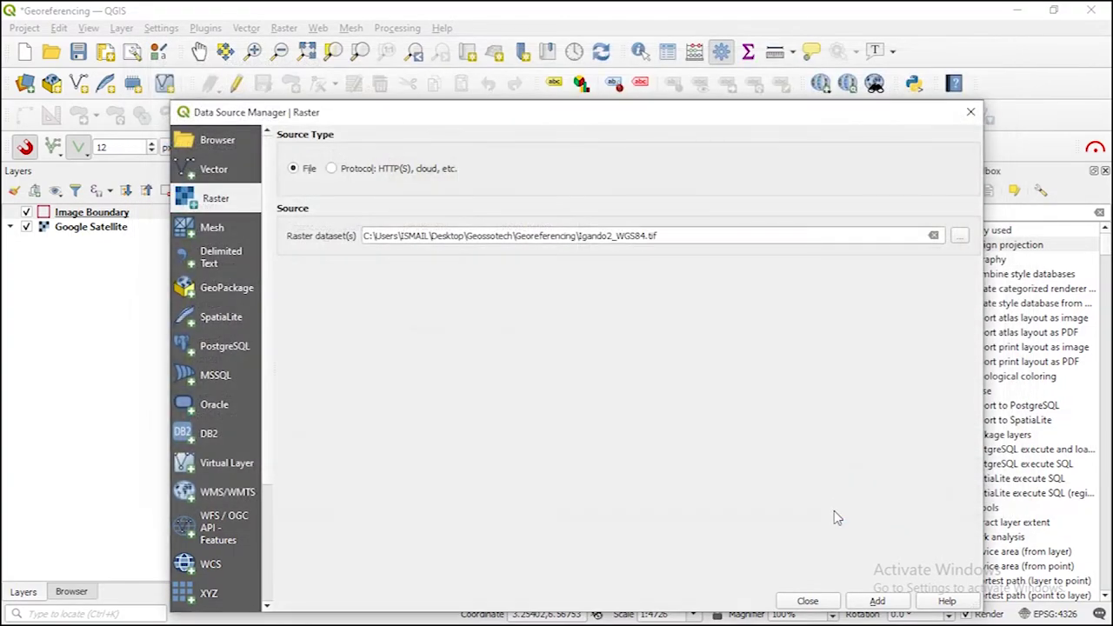
{"action": "left_click", "coordinate": [876, 601]}
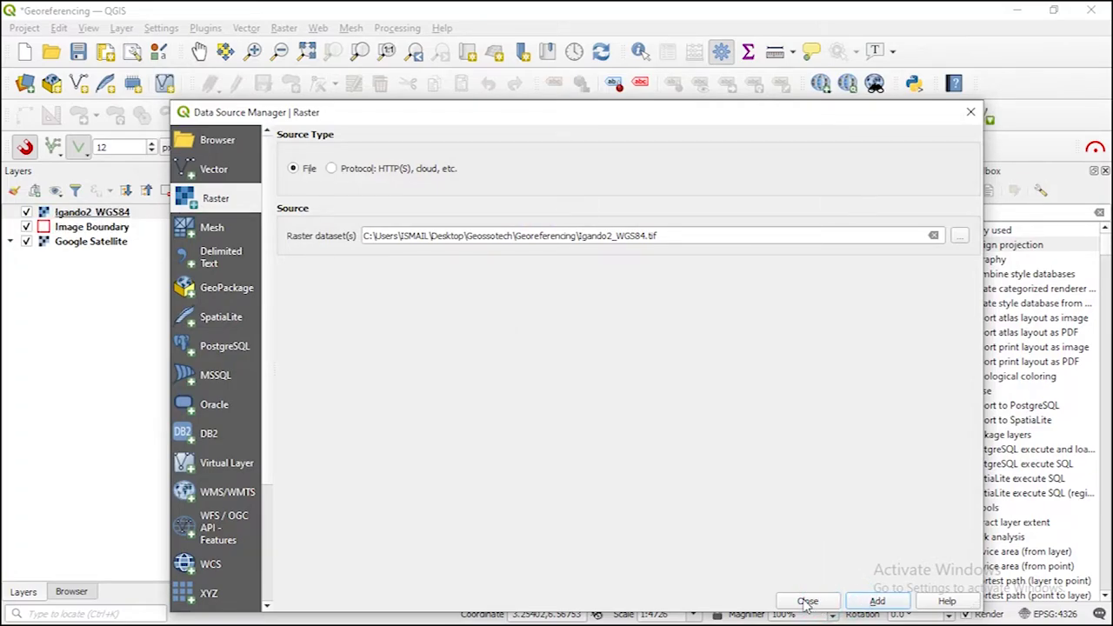
{"action": "left_click", "coordinate": [808, 601]}
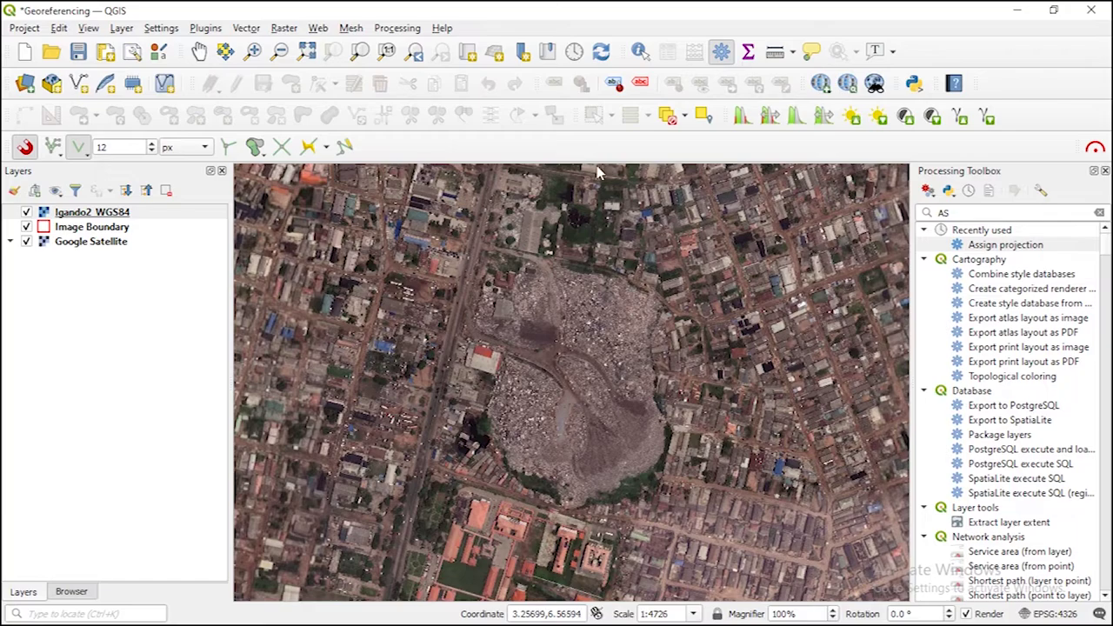
- Compare the Igando2_WGS84 raster with the Google Satellite basemap and hide the basemap to show only the full raster
{"action": "left_click", "coordinate": [26, 241]}
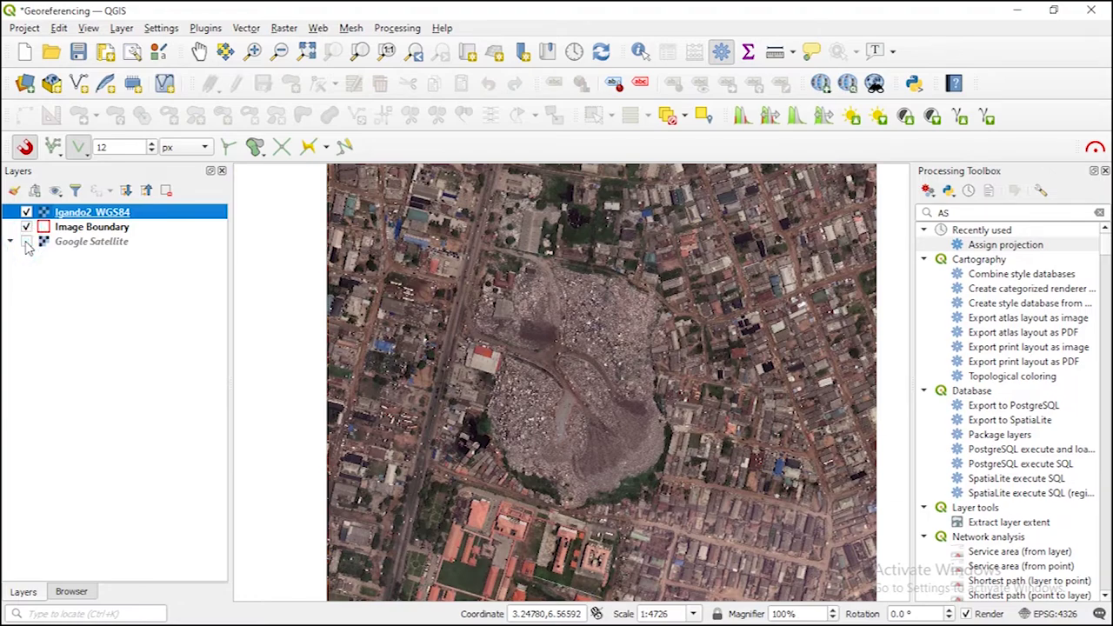
{"action": "left_click", "coordinate": [26, 242]}
{"action": "left_click", "coordinate": [26, 242]}
{"action": "scroll", "coordinate": [545, 354], "scroll_direction": "down", "scroll_amount": 1}
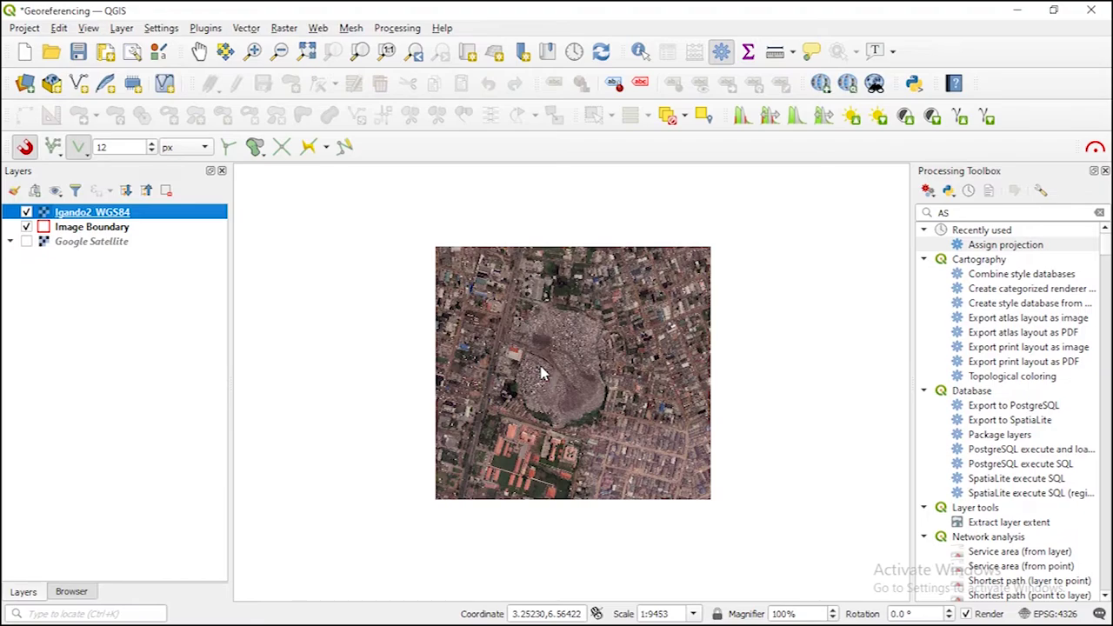
- Set the project coordinate reference system to Minna / UTM zone 31N (EPSG:26331)
{"action": "left_click", "coordinate": [1063, 612]}
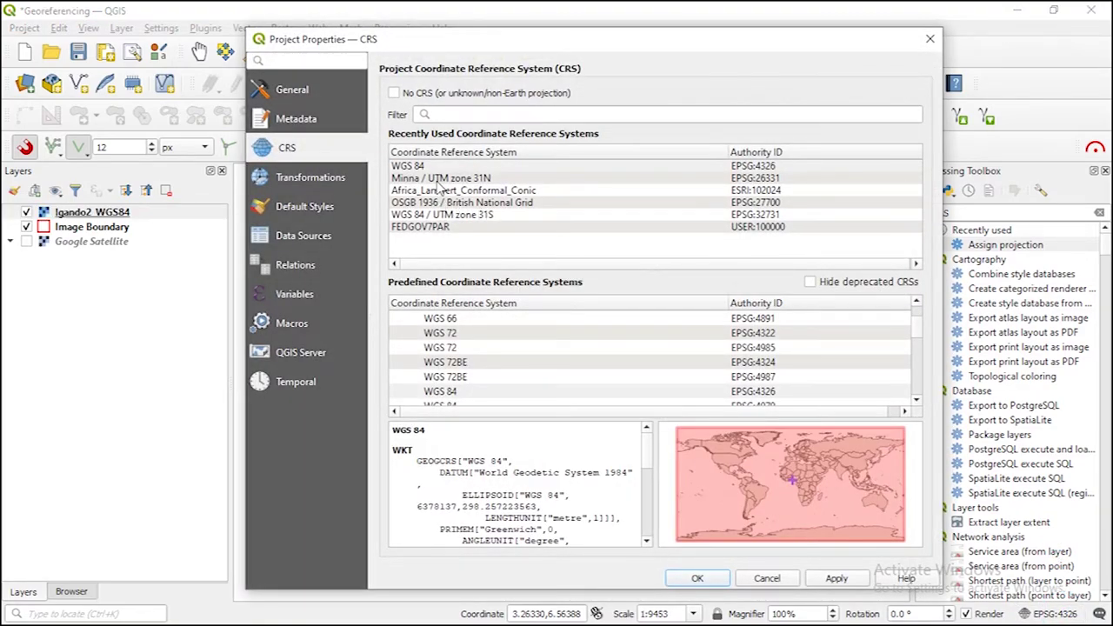
{"action": "left_click", "coordinate": [440, 178]}
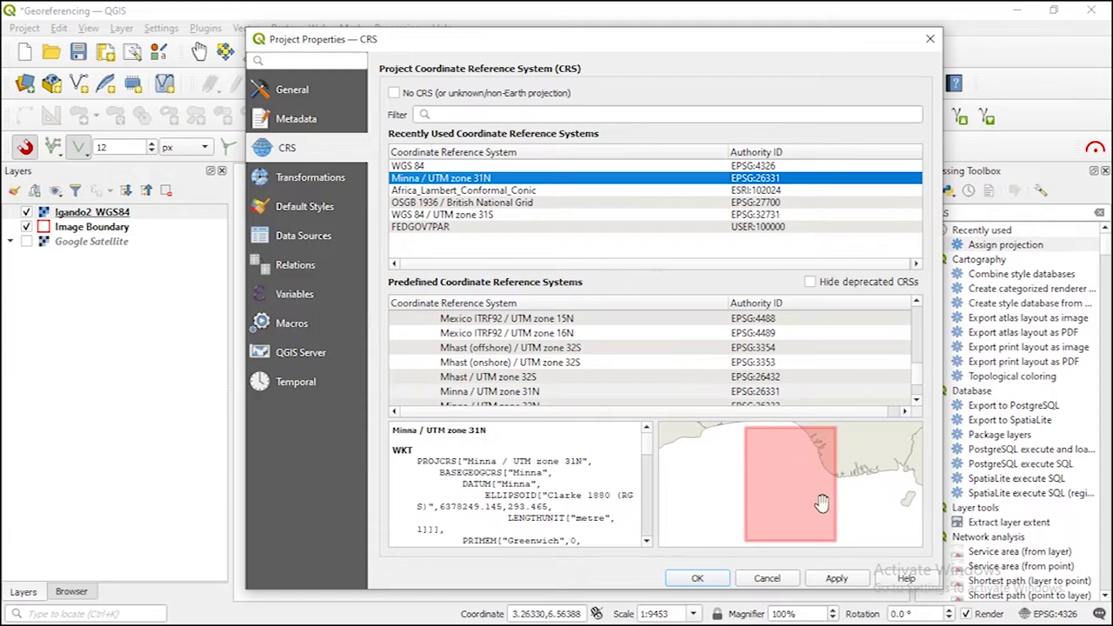
{"action": "left_click", "coordinate": [823, 580]}
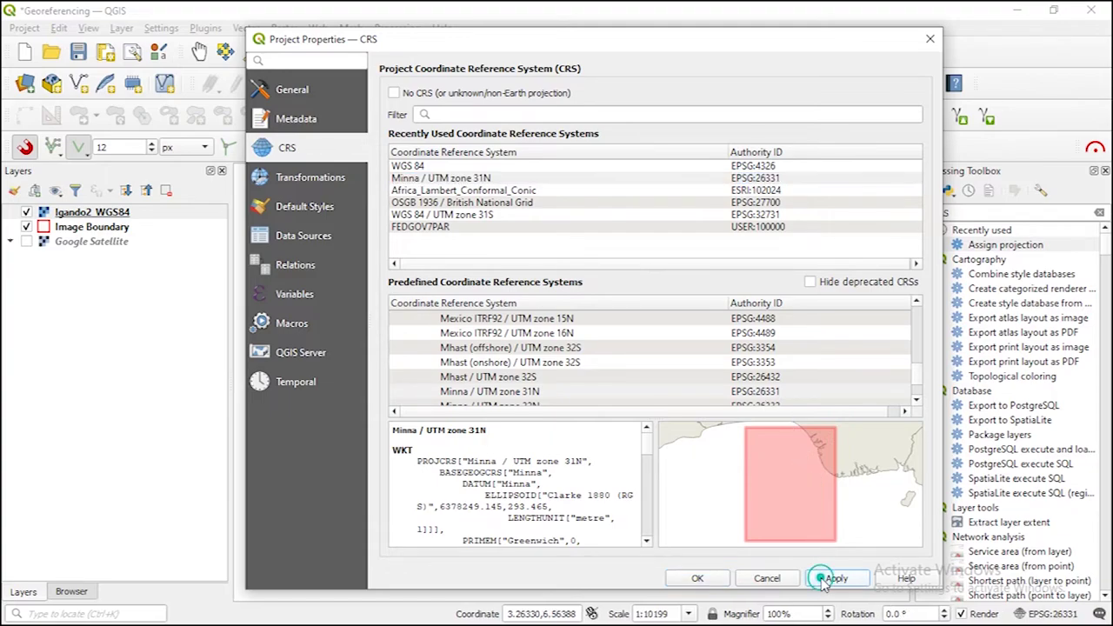
{"action": "left_click", "coordinate": [699, 578]}
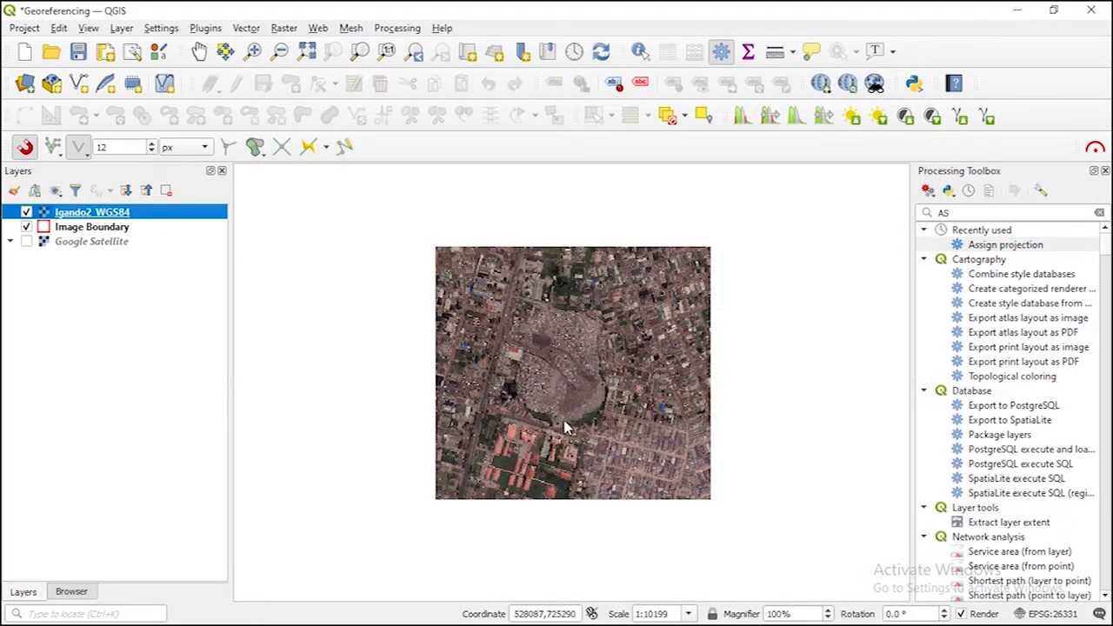
- Return the project coordinate reference system to WGS 84 (EPSG:4326)
{"action": "left_click", "coordinate": [1051, 614]}
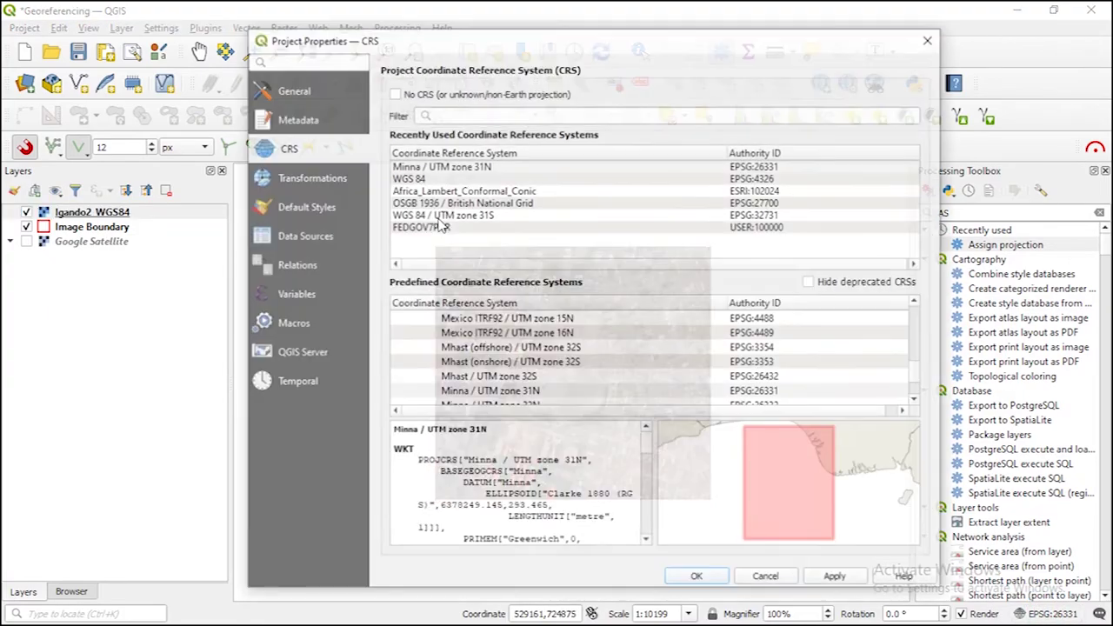
{"action": "left_click", "coordinate": [430, 178]}
{"action": "left_click", "coordinate": [835, 579]}
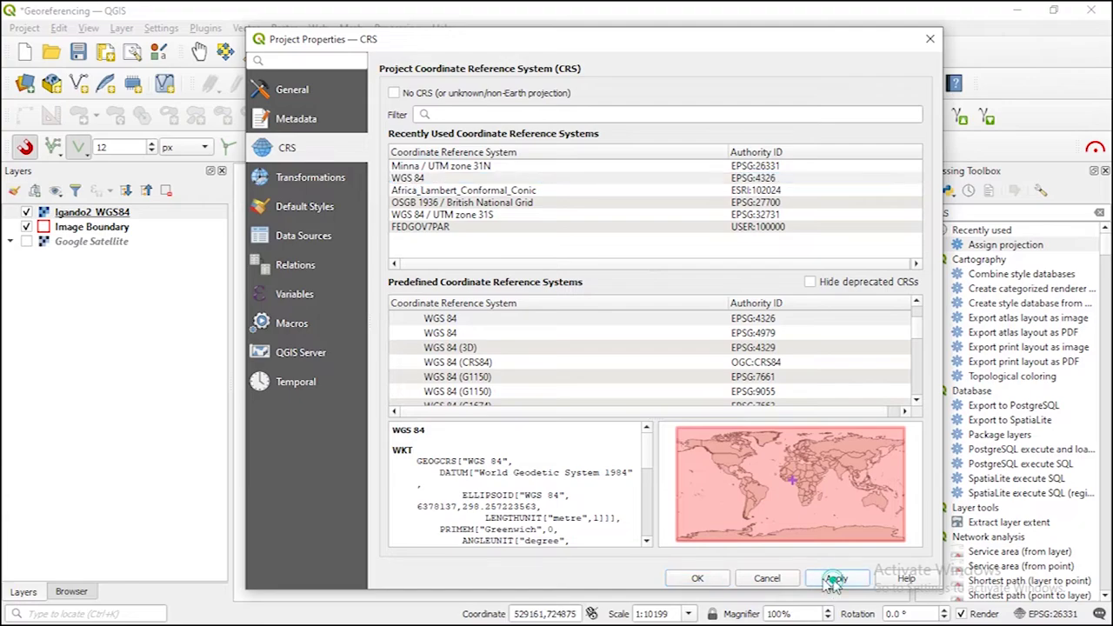
{"action": "left_click", "coordinate": [698, 578]}
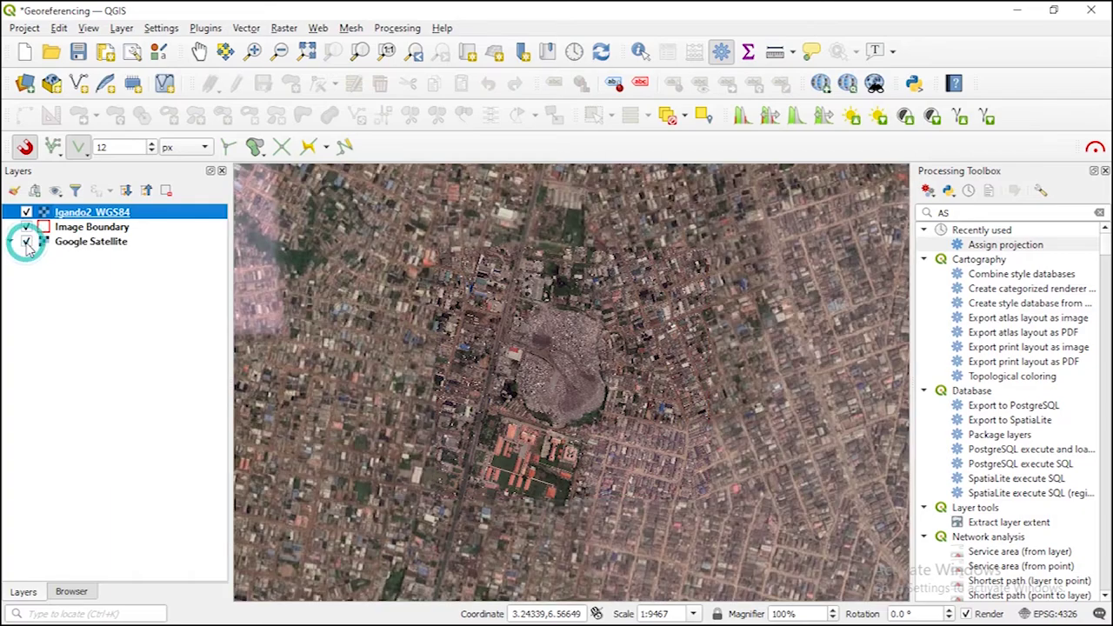
- Check the alignment of the Igando2_WGS84 raster with its surroundings by repeatedly showing and hiding the Google Satellite layer
{"action": "left_click", "coordinate": [26, 242]}
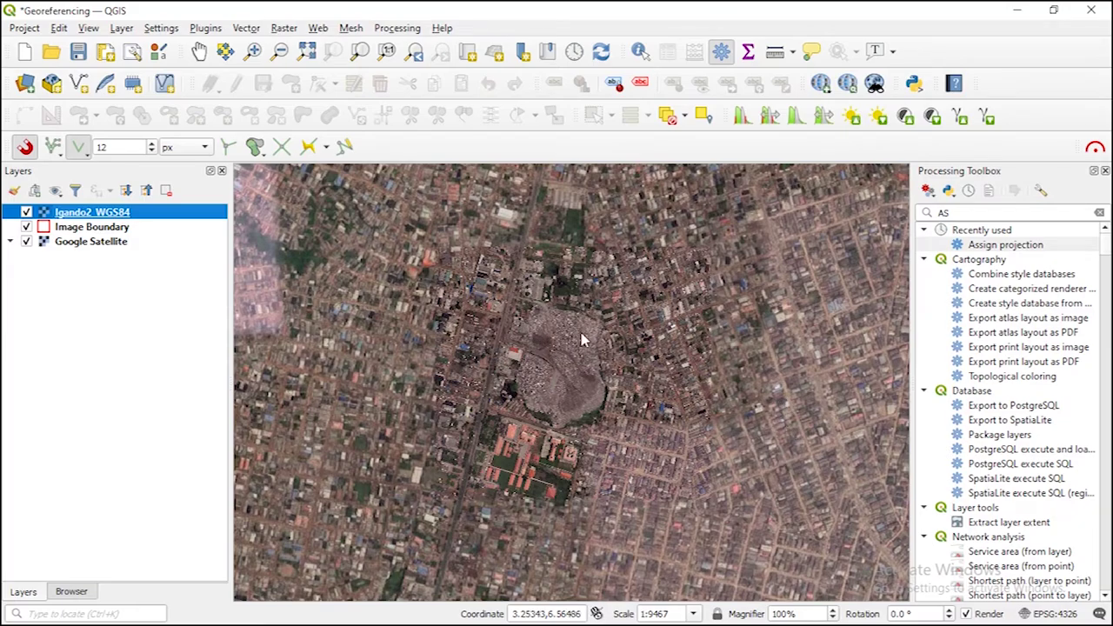
{"action": "left_click", "coordinate": [28, 246]}
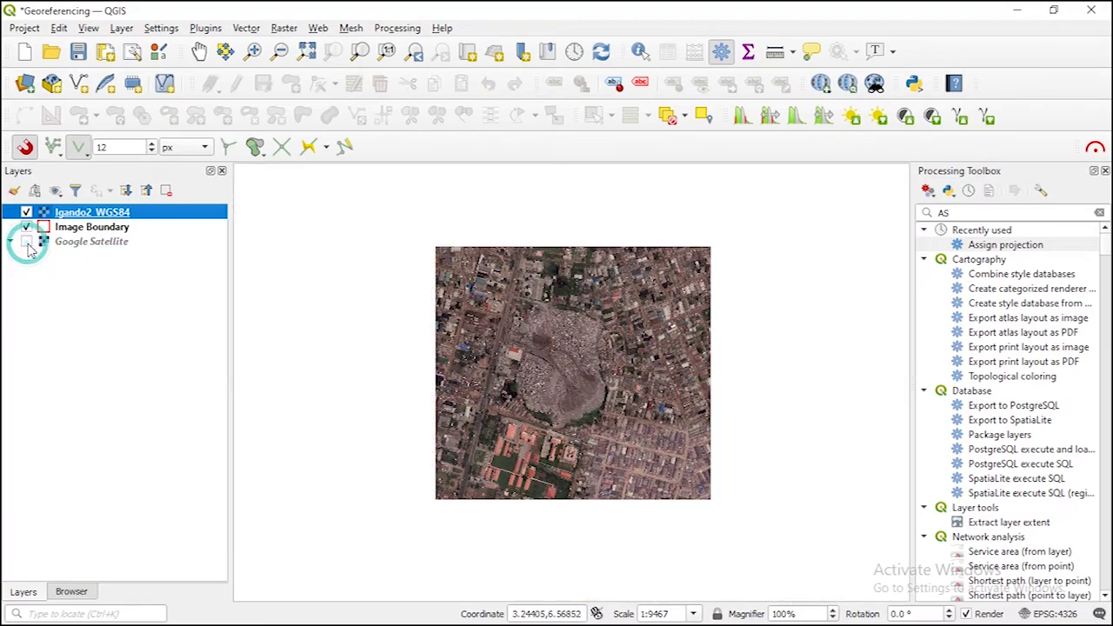
{"action": "left_click", "coordinate": [28, 246]}
{"action": "left_click", "coordinate": [28, 246]}
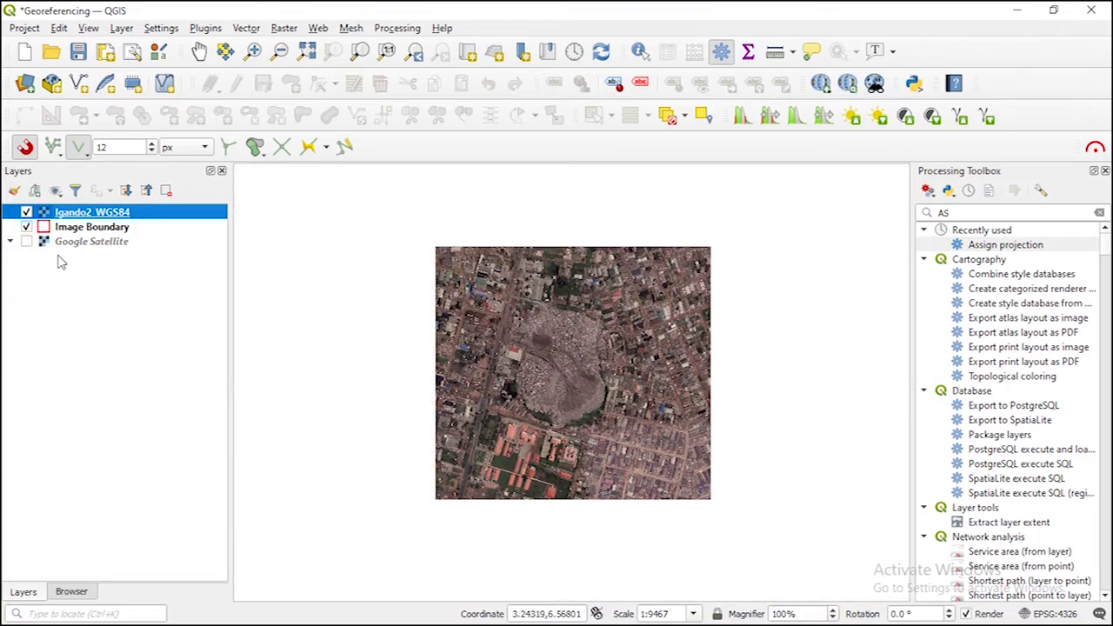
{"action": "left_click", "coordinate": [27, 242]}
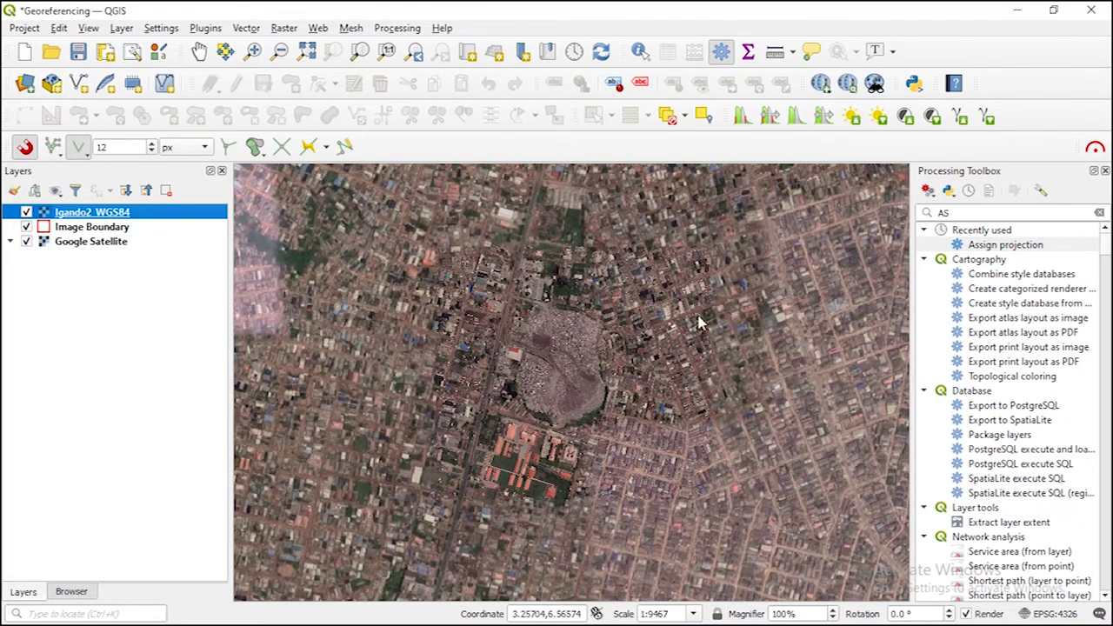
{"action": "left_click", "coordinate": [27, 241]}
{"action": "left_click", "coordinate": [26, 241]}
{"action": "left_click", "coordinate": [27, 242]}
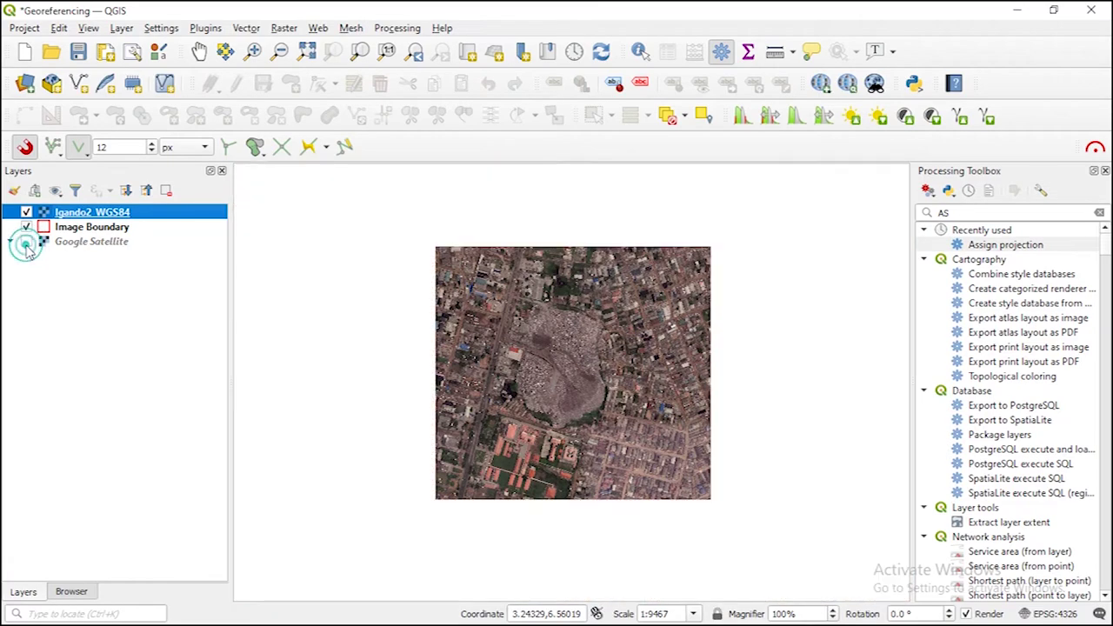
{"action": "double_click", "coordinate": [26, 244]}
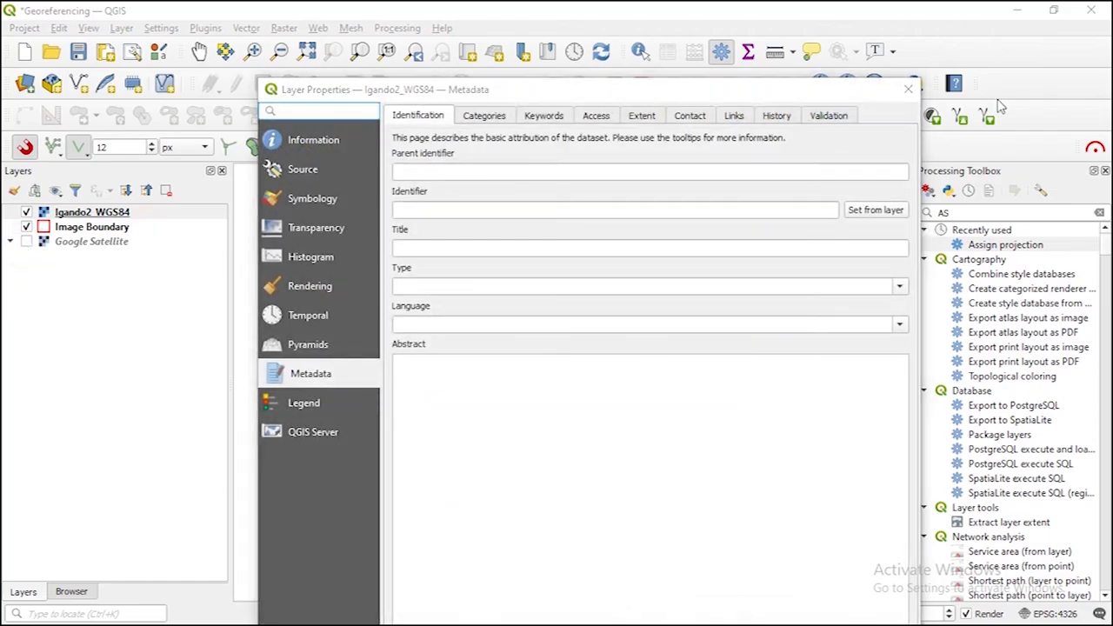
{"action": "left_click", "coordinate": [907, 90]}
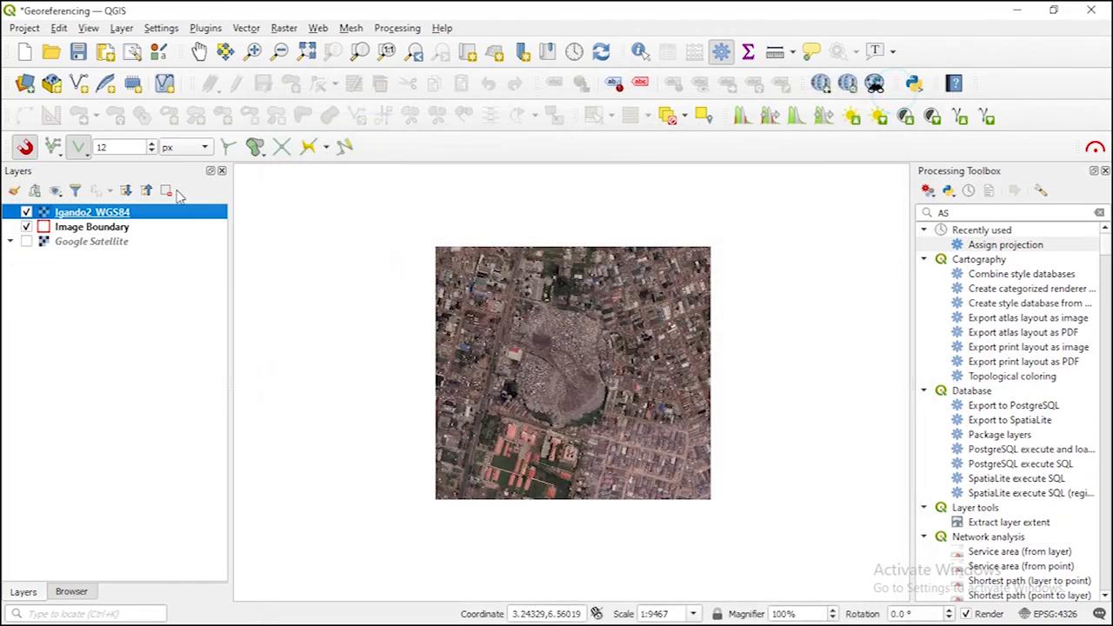
{"action": "left_click", "coordinate": [26, 242]}
{"action": "double_click", "coordinate": [26, 242]}
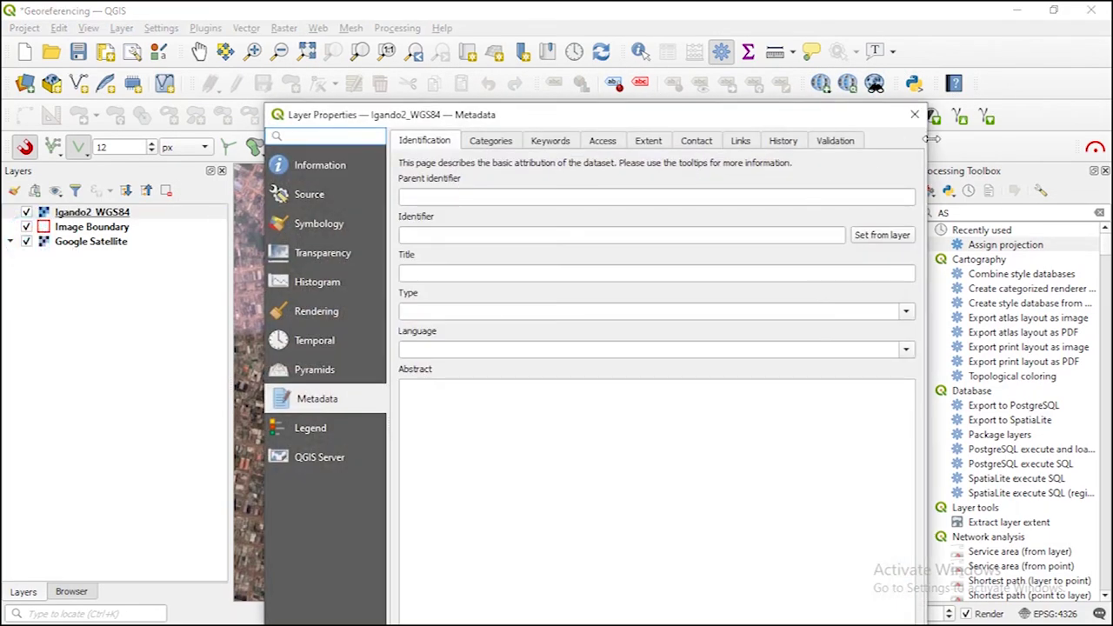
{"action": "left_click", "coordinate": [915, 114]}
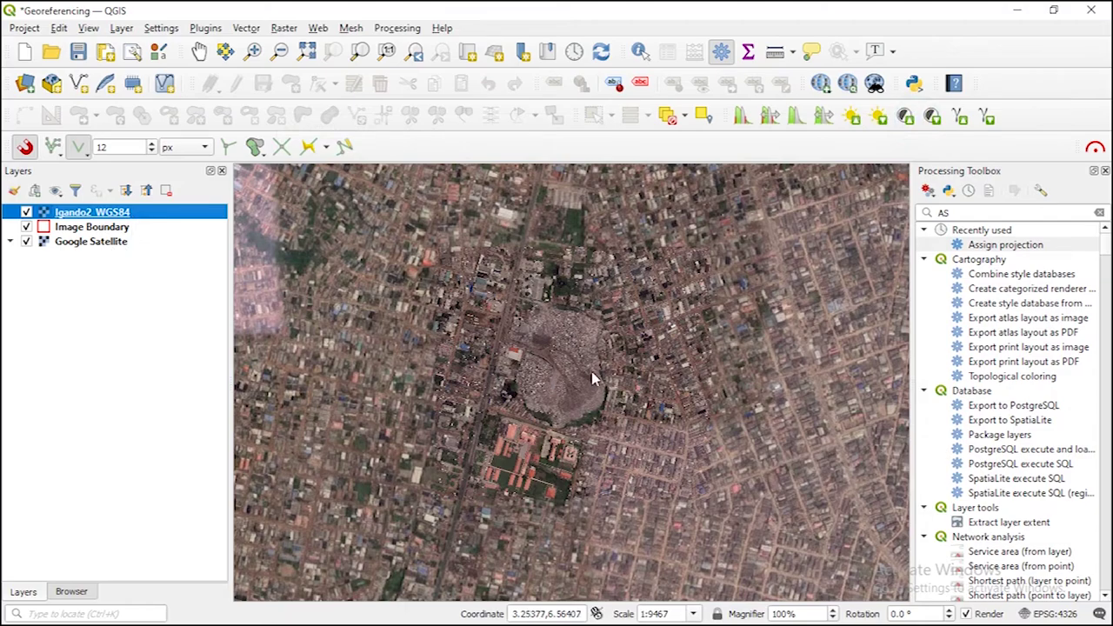
- Inspect the landfill area closely against the basemap and hide the Google Satellite layer to isolate the georeferenced image
{"action": "scroll", "coordinate": [596, 379], "scroll_direction": "up", "scroll_amount": 1}
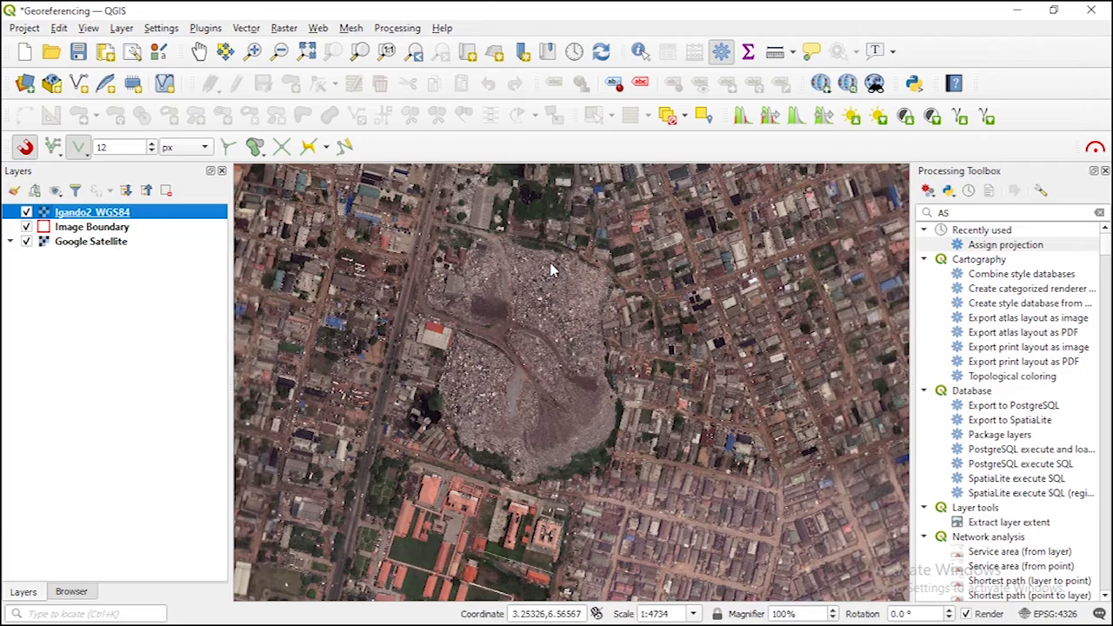
{"action": "left_click", "coordinate": [26, 242]}
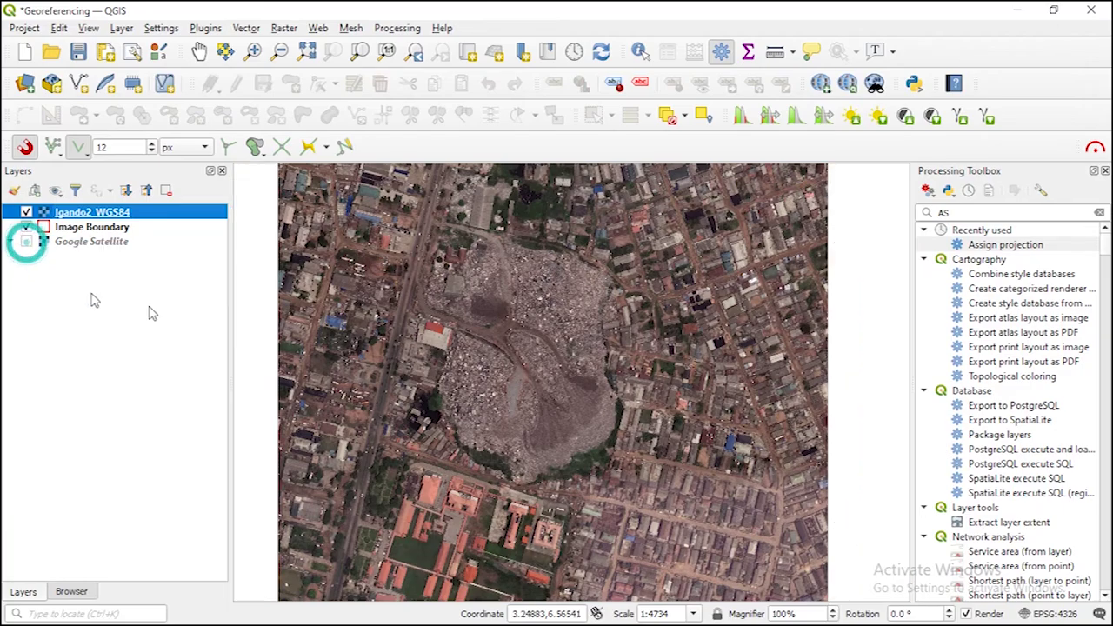
{"action": "scroll", "coordinate": [535, 328], "scroll_direction": "down", "scroll_amount": 1}
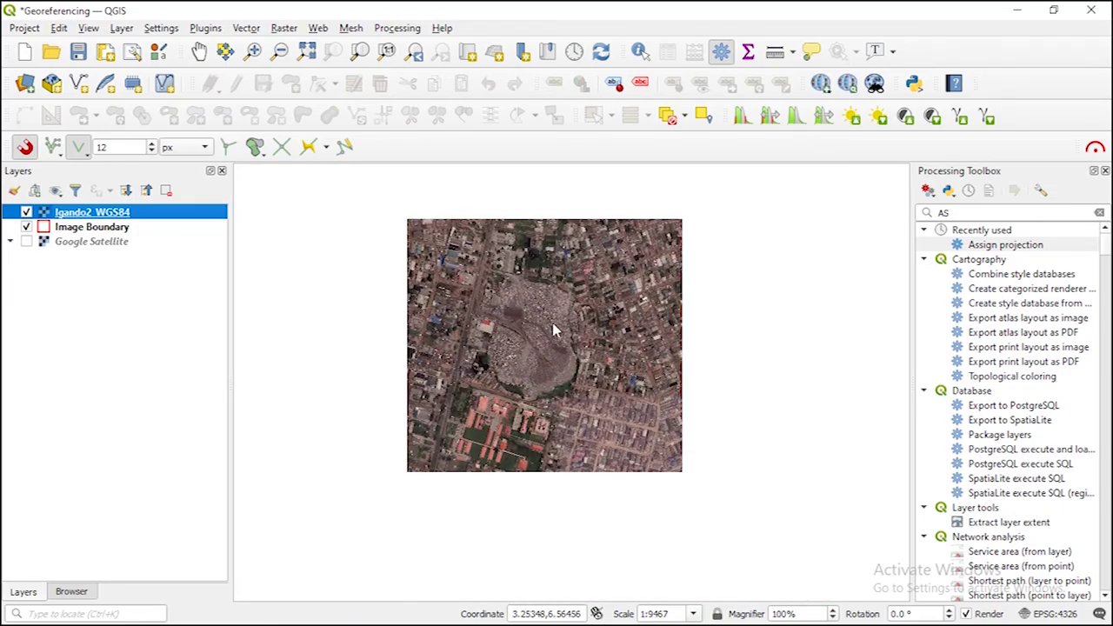